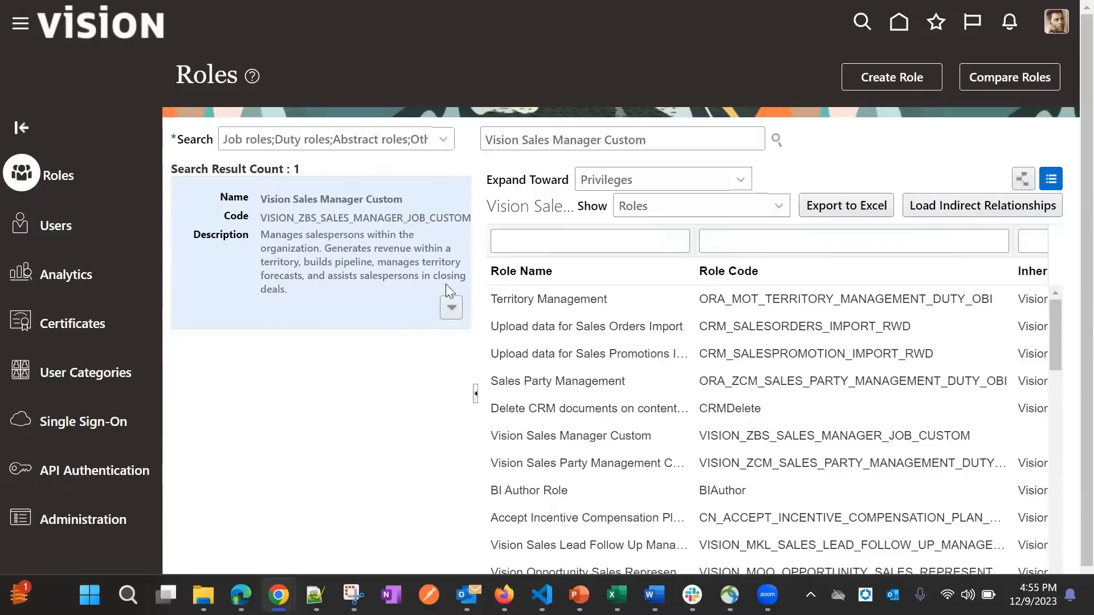
# Open the Vision Sales Manager Custom role for editing and go to its Data Security Policies
pyautogui.click(451, 308)
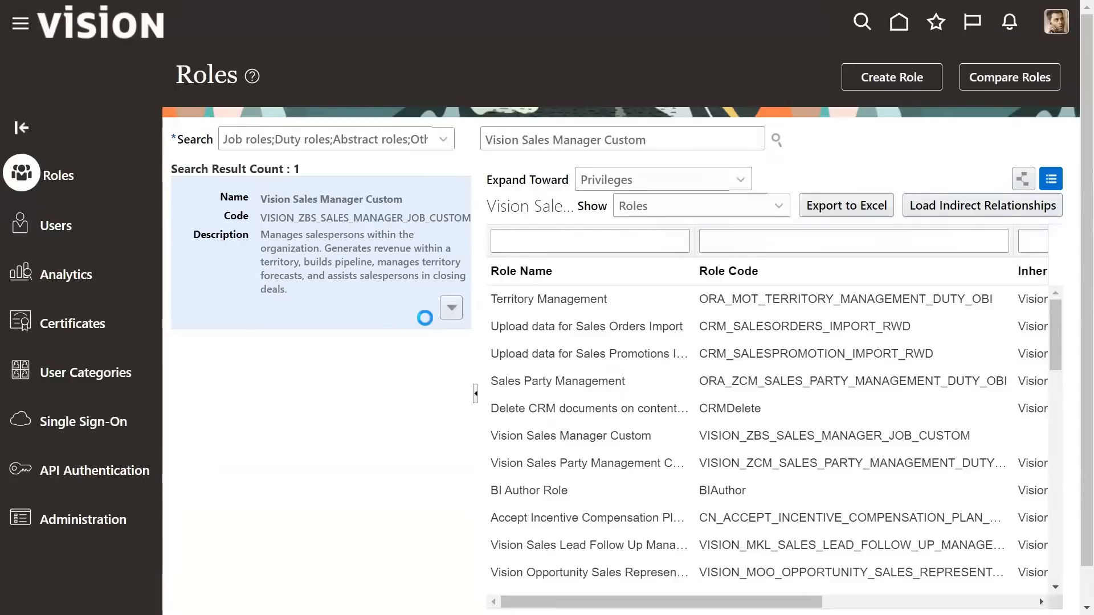
pyautogui.click(391, 331)
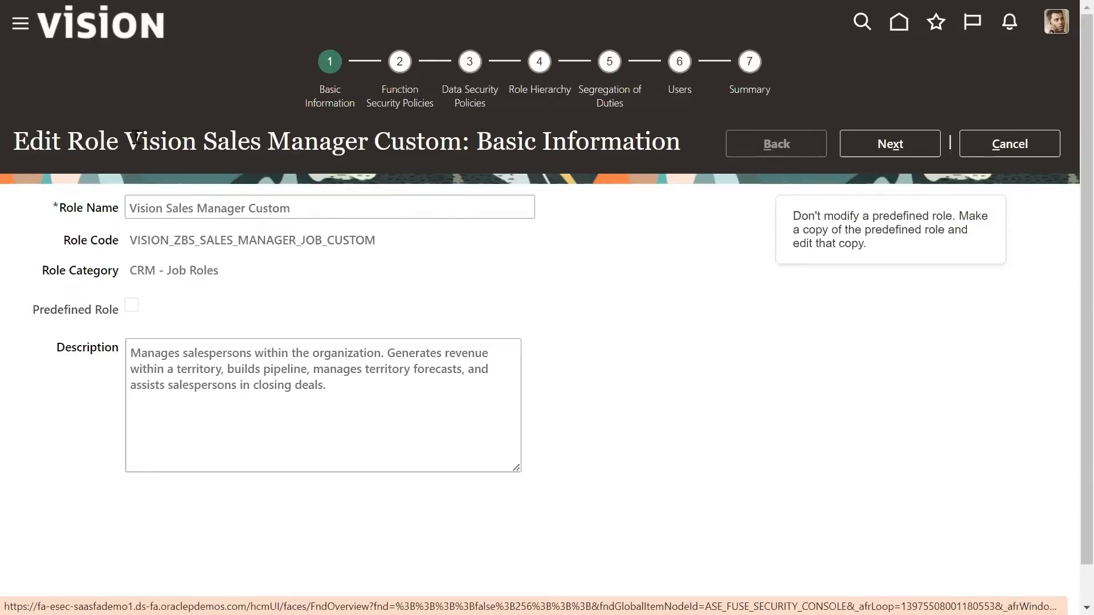
pyautogui.moveTo(127, 142); pyautogui.dragTo(459, 142)
pyautogui.click(406, 180)
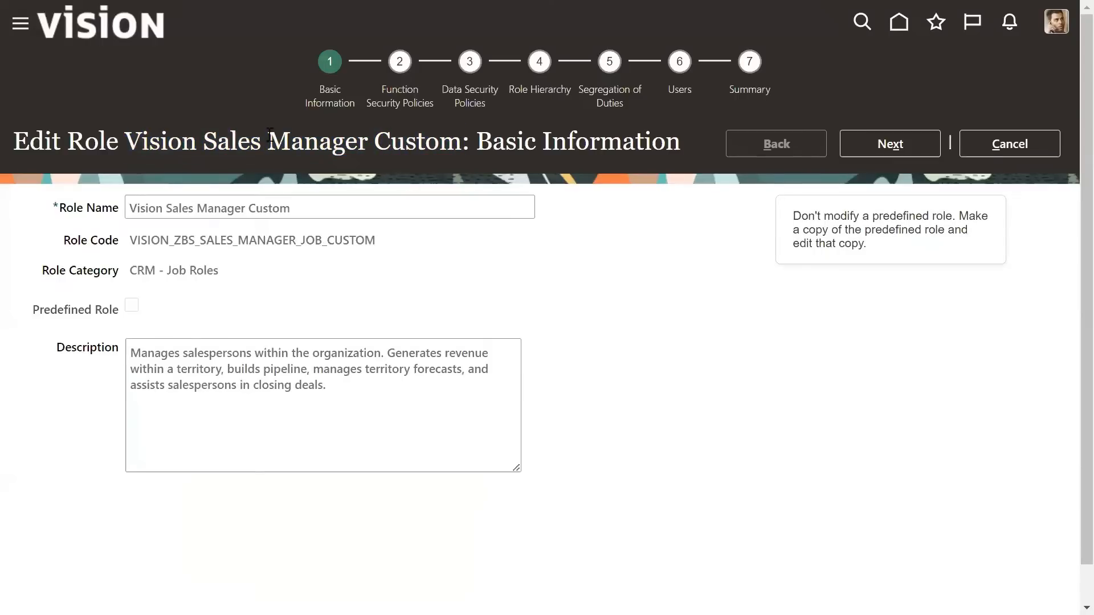
pyautogui.moveTo(204, 142); pyautogui.dragTo(369, 144)
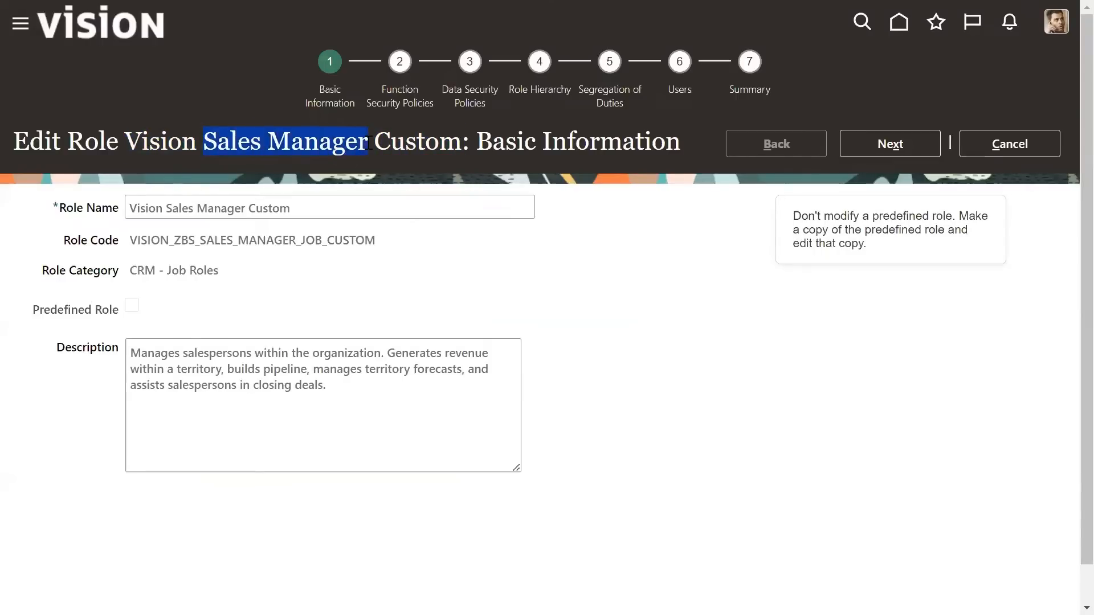
pyautogui.click(462, 92)
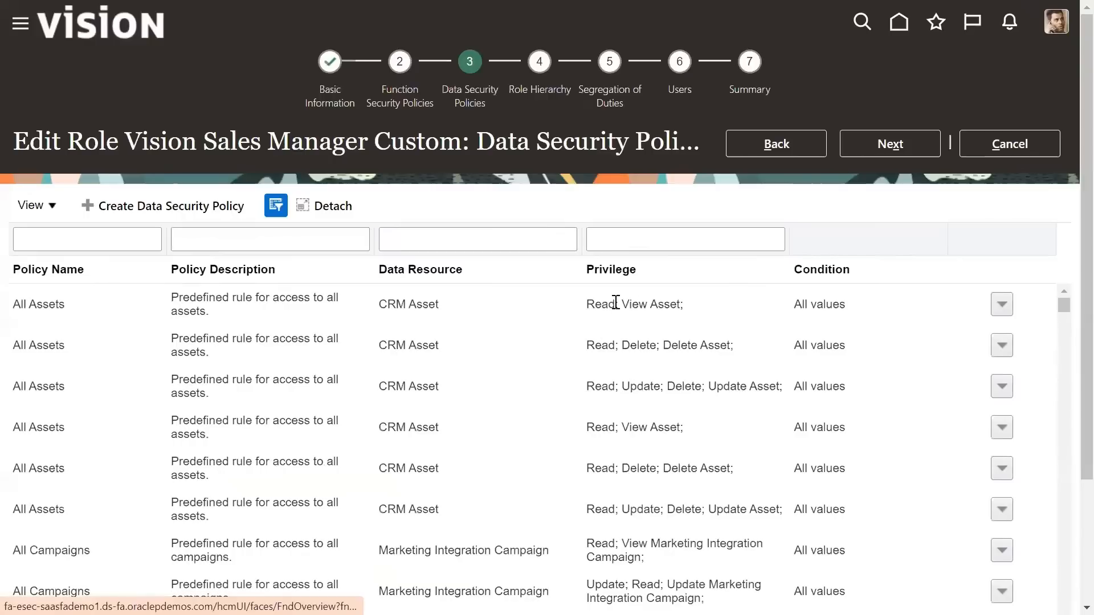
# Filter the role's data security policies by the data resource "Trading community"
pyautogui.click(460, 237)
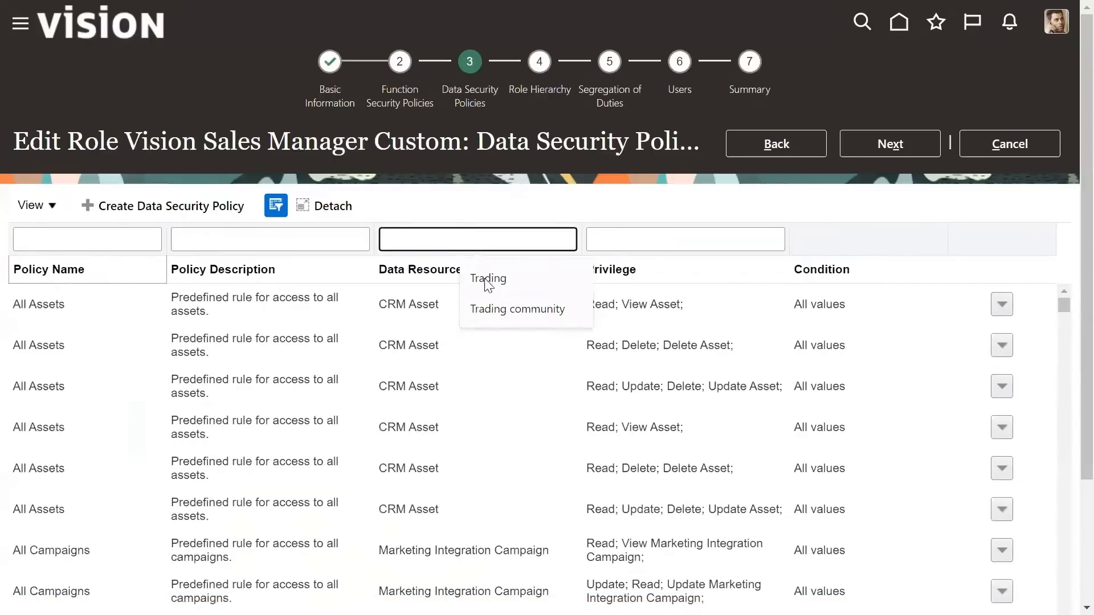
pyautogui.click(499, 308)
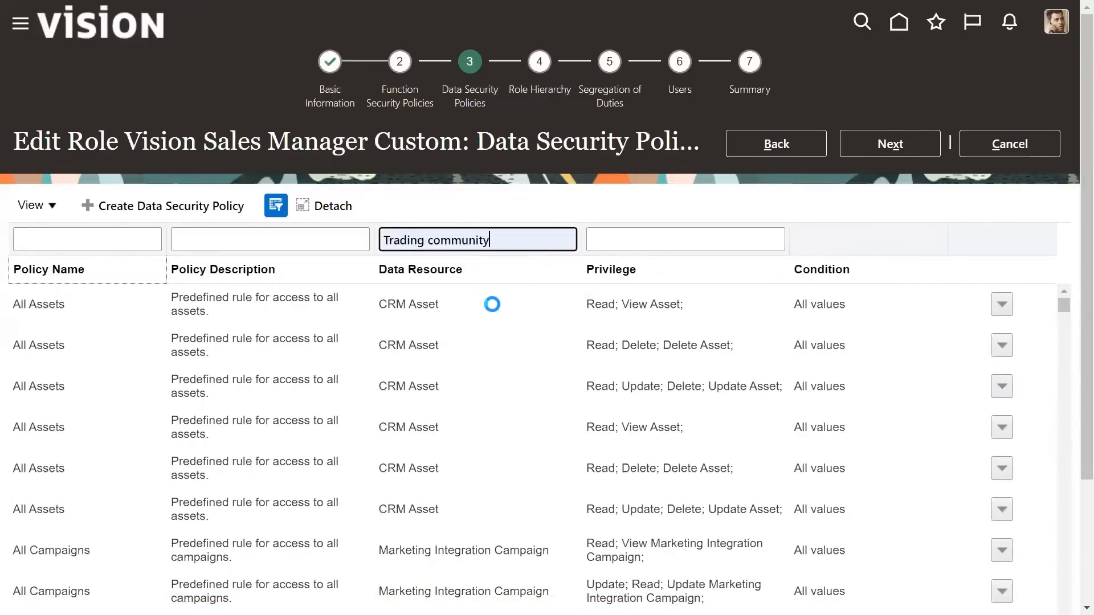
pyautogui.scroll(-2, 644, 215)
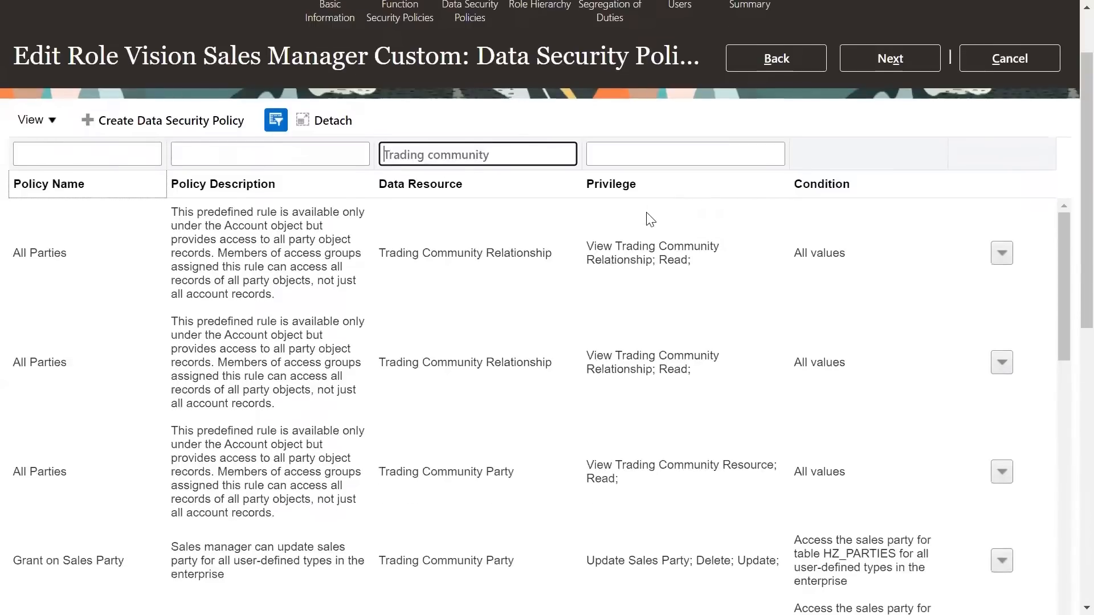
# Edit the first All Parties policy on Trading Community Relationship, setting its end date to December 7, 2023
pyautogui.click(1001, 253)
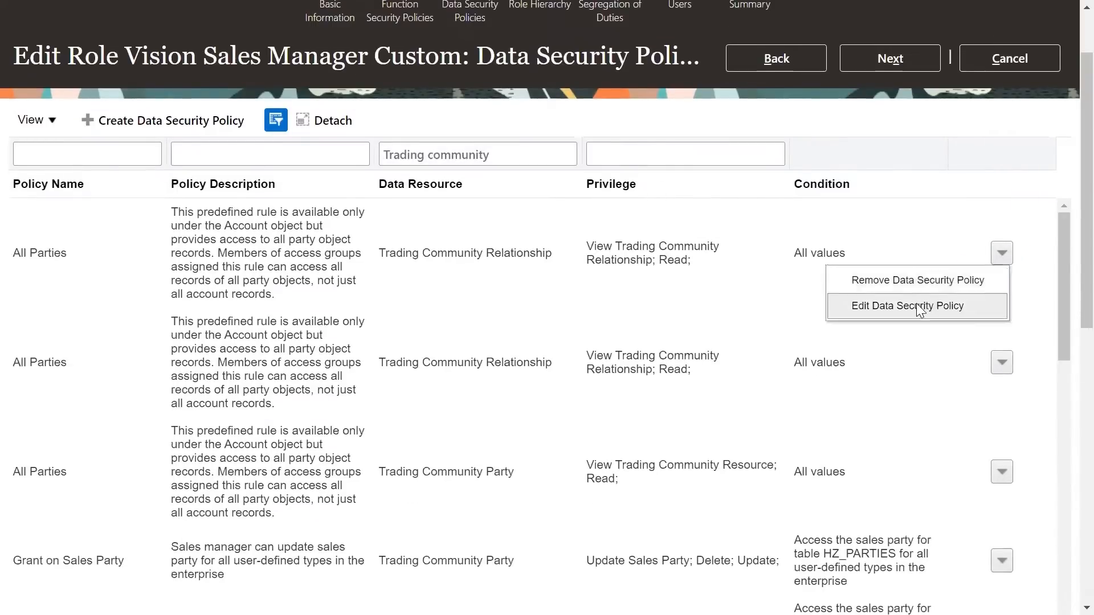
pyautogui.click(920, 306)
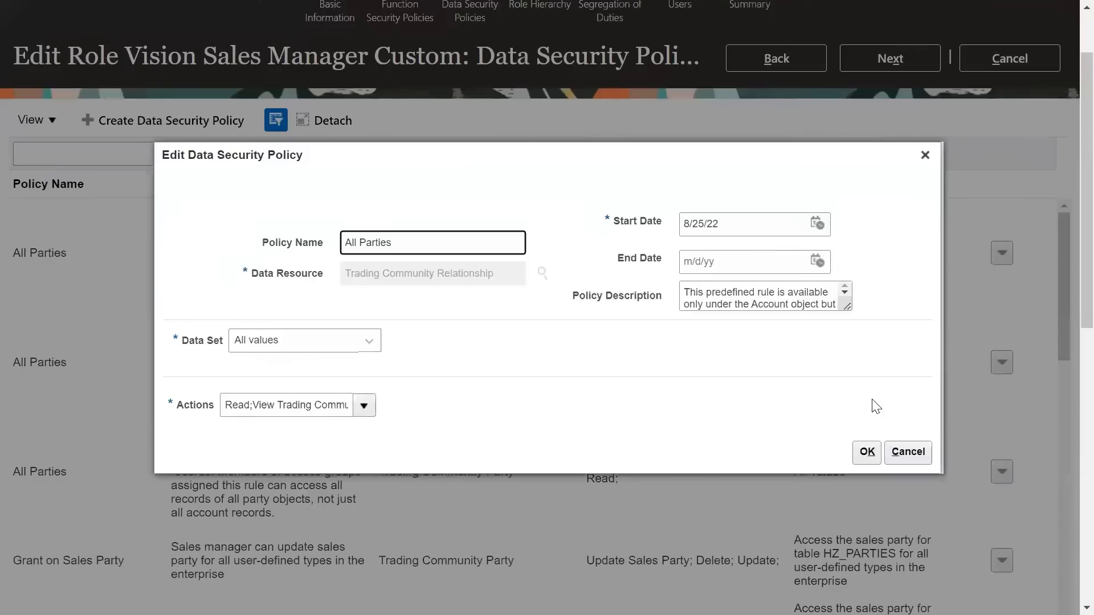
pyautogui.click(818, 263)
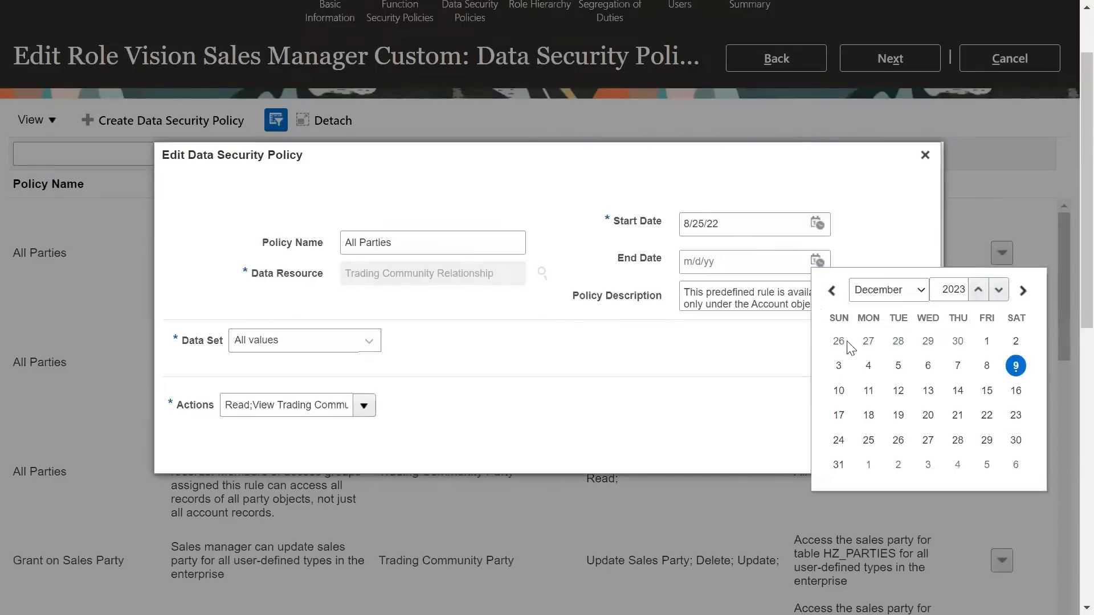
pyautogui.click(957, 366)
pyautogui.click(867, 453)
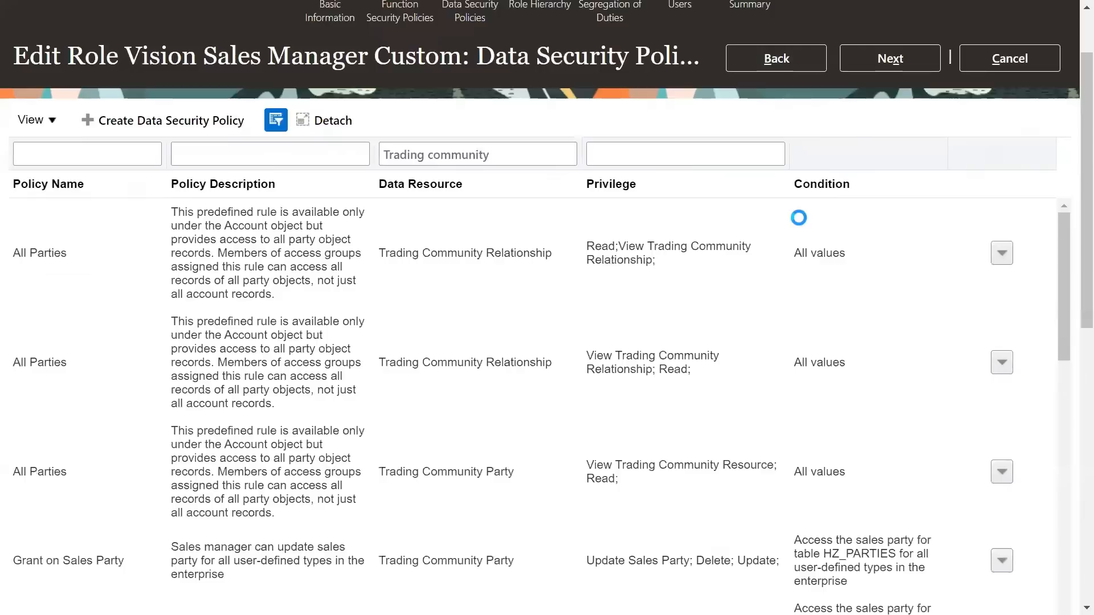
# Replace the data resource filter with "partner profile" to find the role's partner policies
pyautogui.click(436, 155)
pyautogui.press('BackSpace')
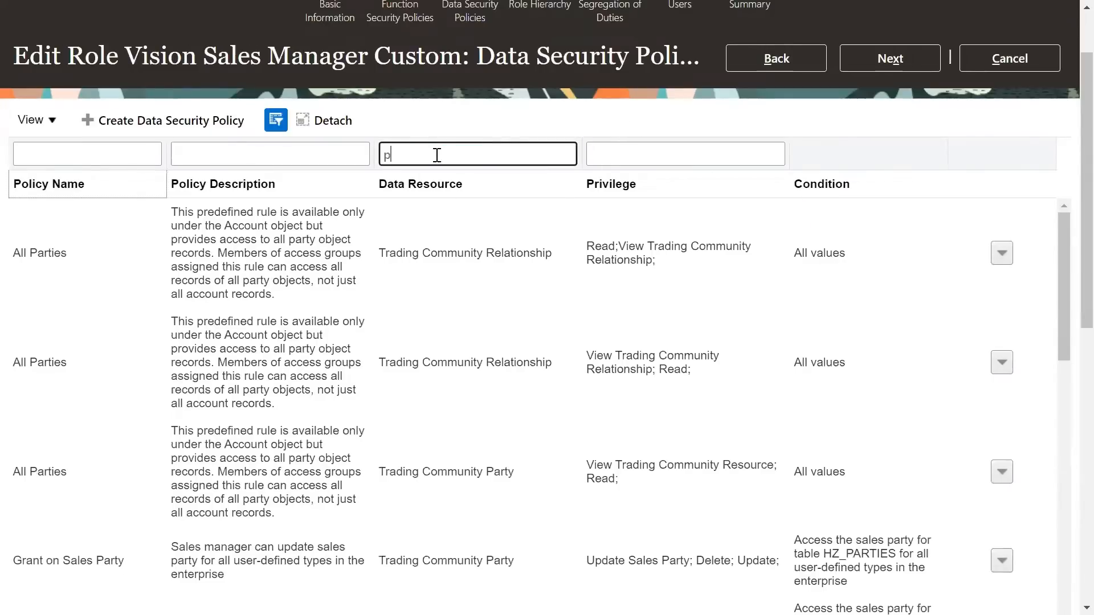
pyautogui.write('partner profile')
pyautogui.press('Return')
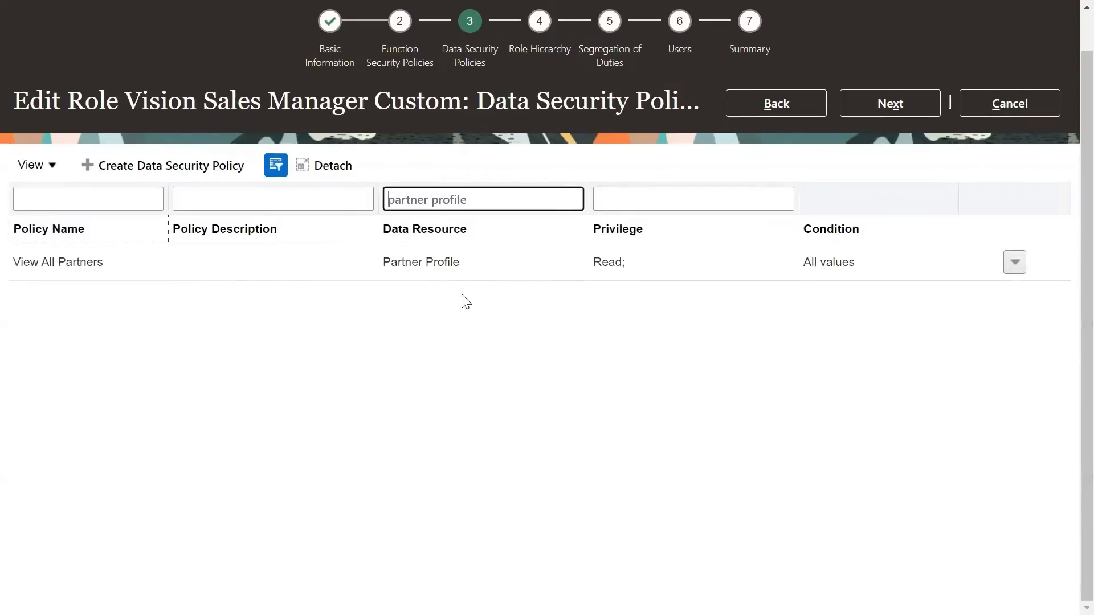
# Go through the role's pages from Basic Information to Segregation of Duties, and save and close the role from the Summary
pyautogui.click(748, 51)
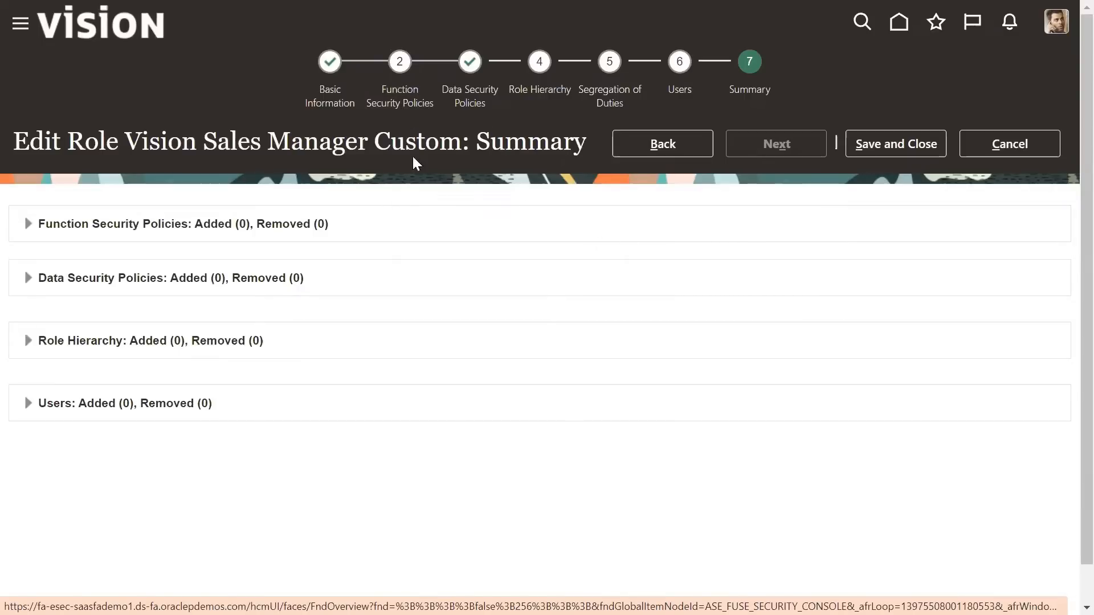
pyautogui.click(329, 98)
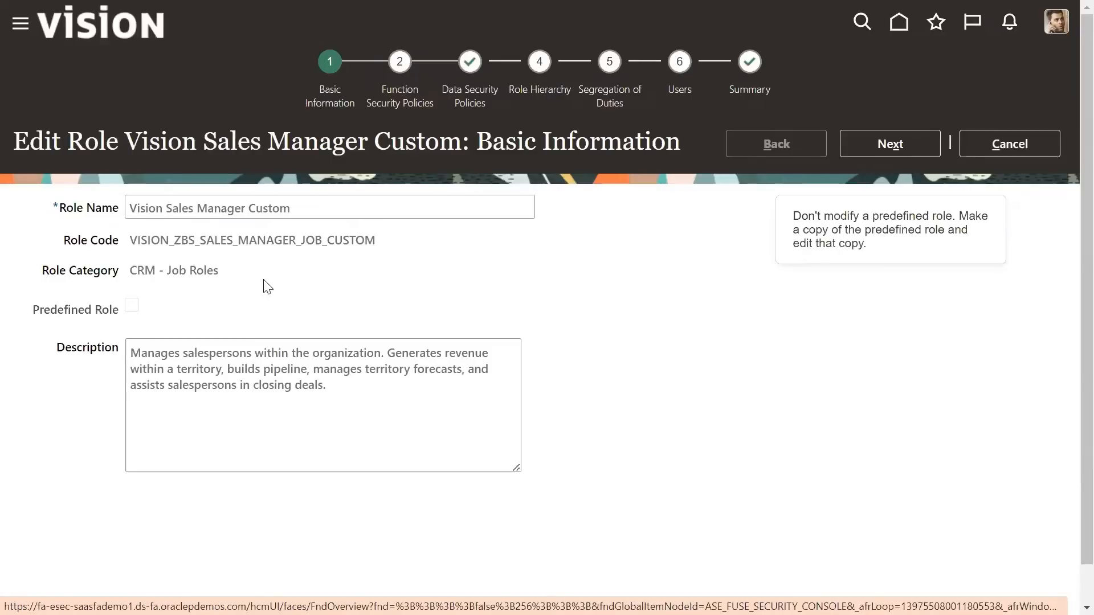
pyautogui.click(402, 92)
pyautogui.click(471, 102)
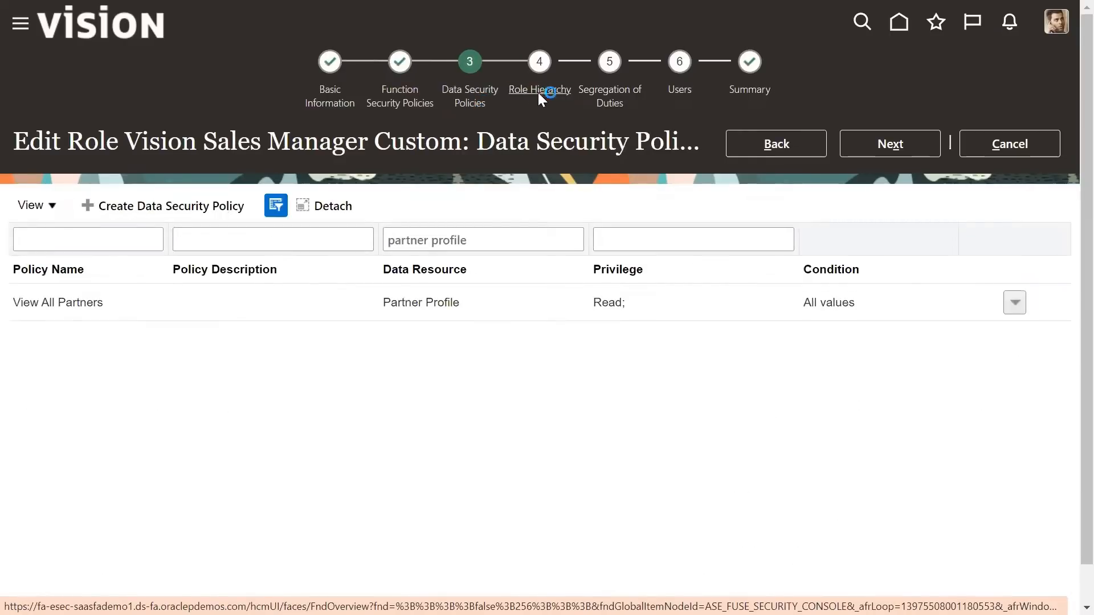
pyautogui.click(539, 92)
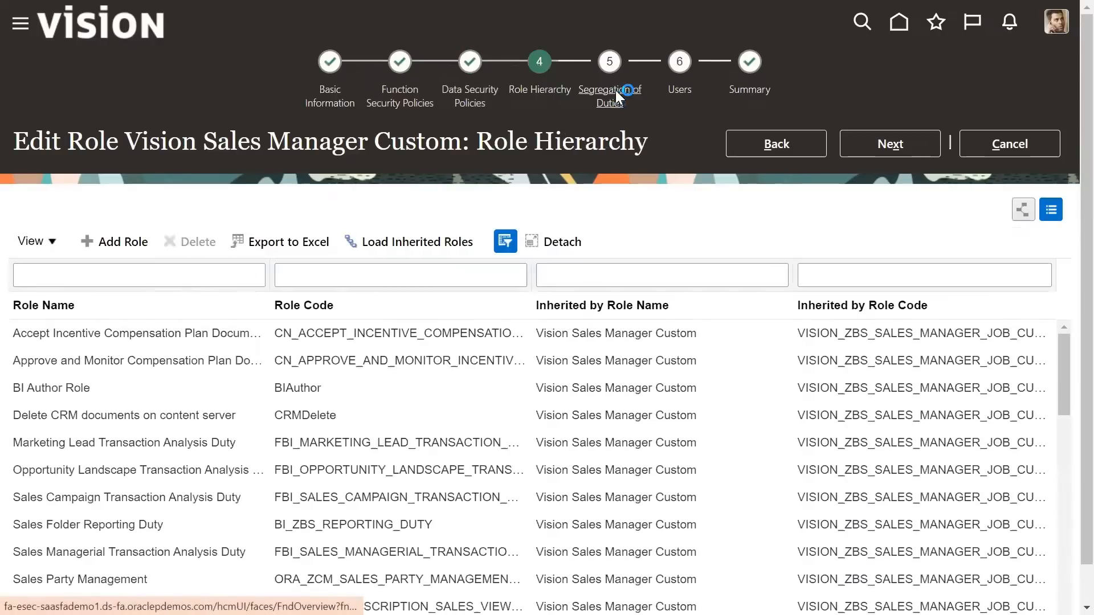
pyautogui.click(616, 92)
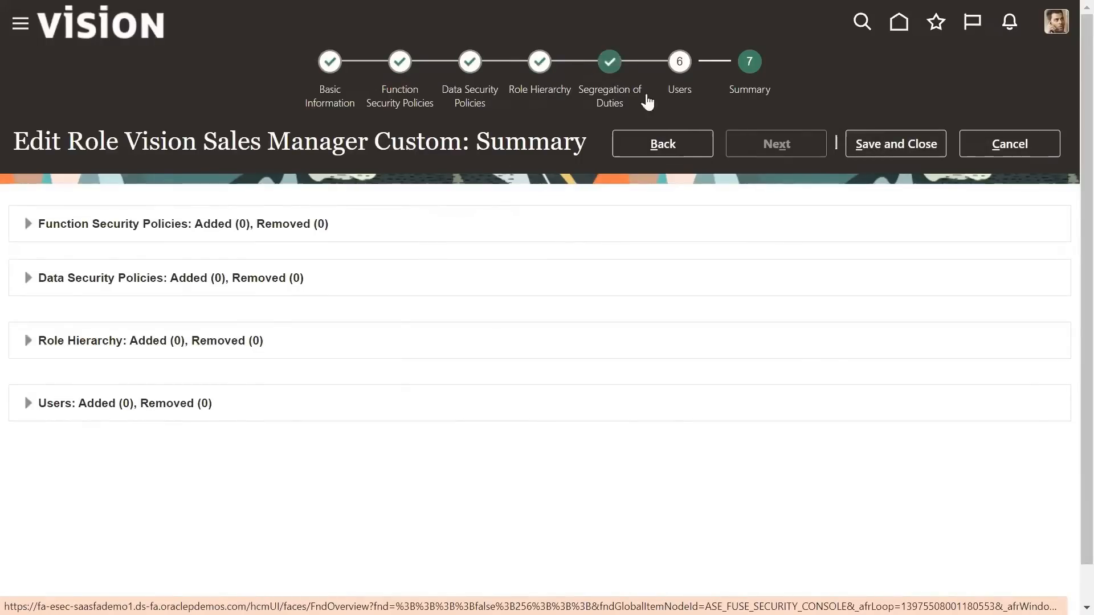
pyautogui.click(893, 148)
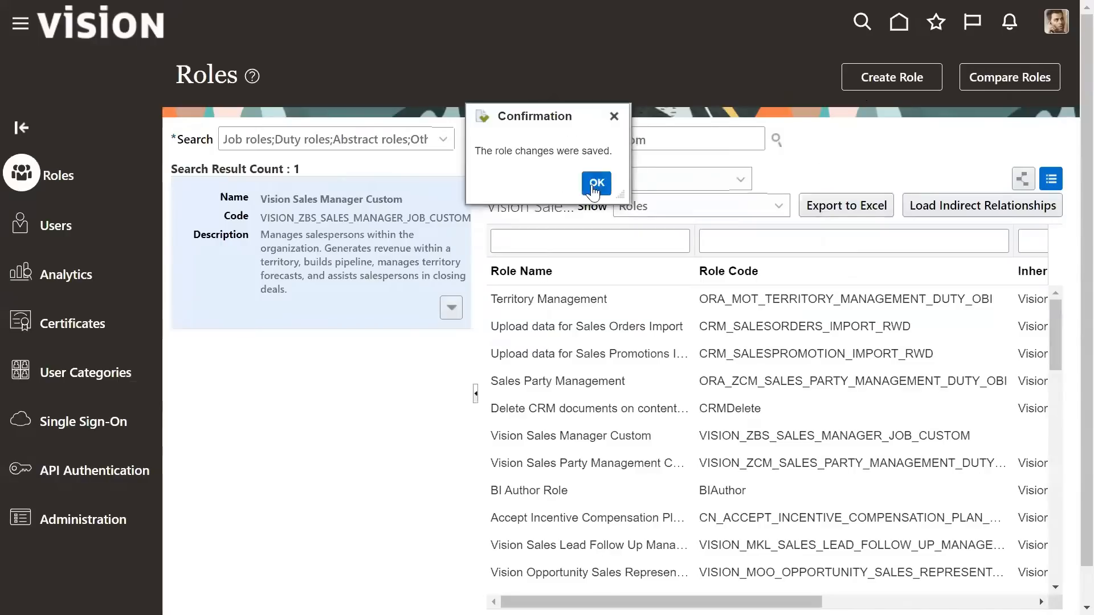
pyautogui.click(596, 184)
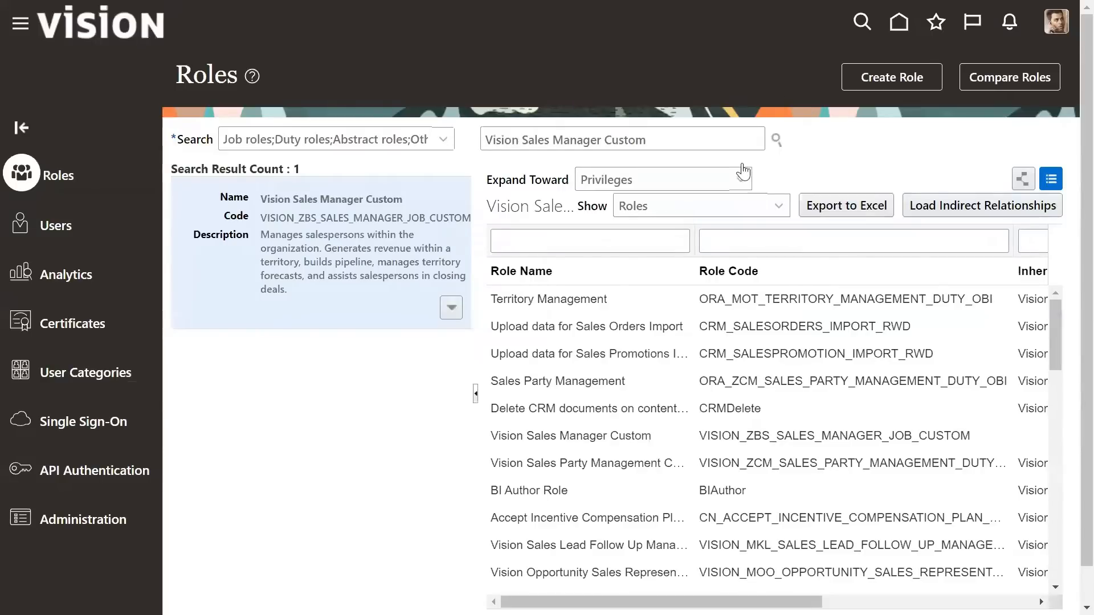
# Go to Setup and Maintenance and display the Users and Security tasks of the Sales offering
pyautogui.click(1043, 27)
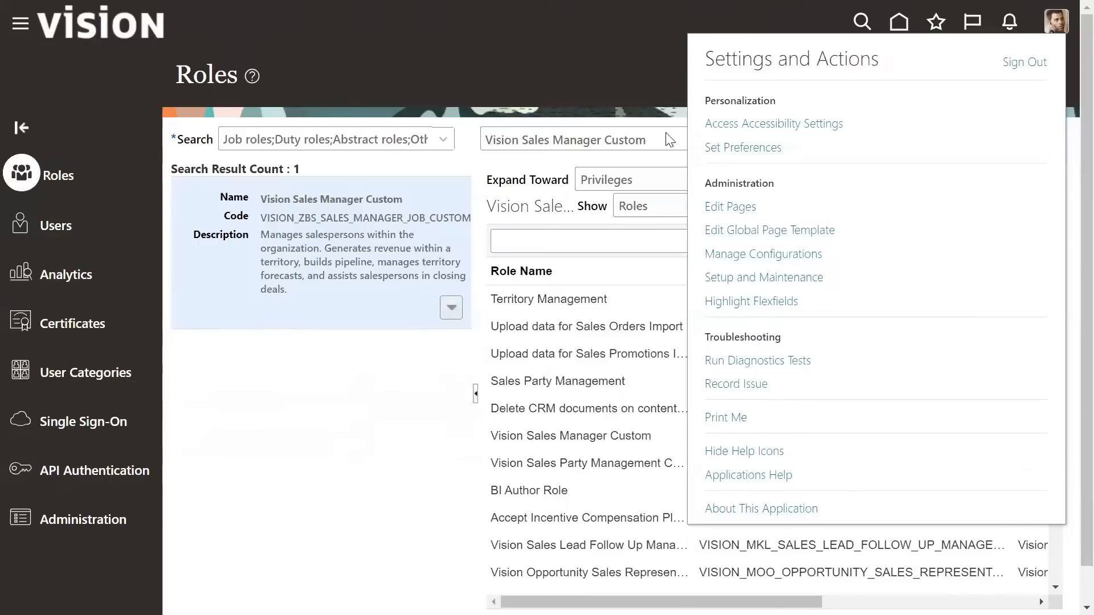
pyautogui.click(763, 279)
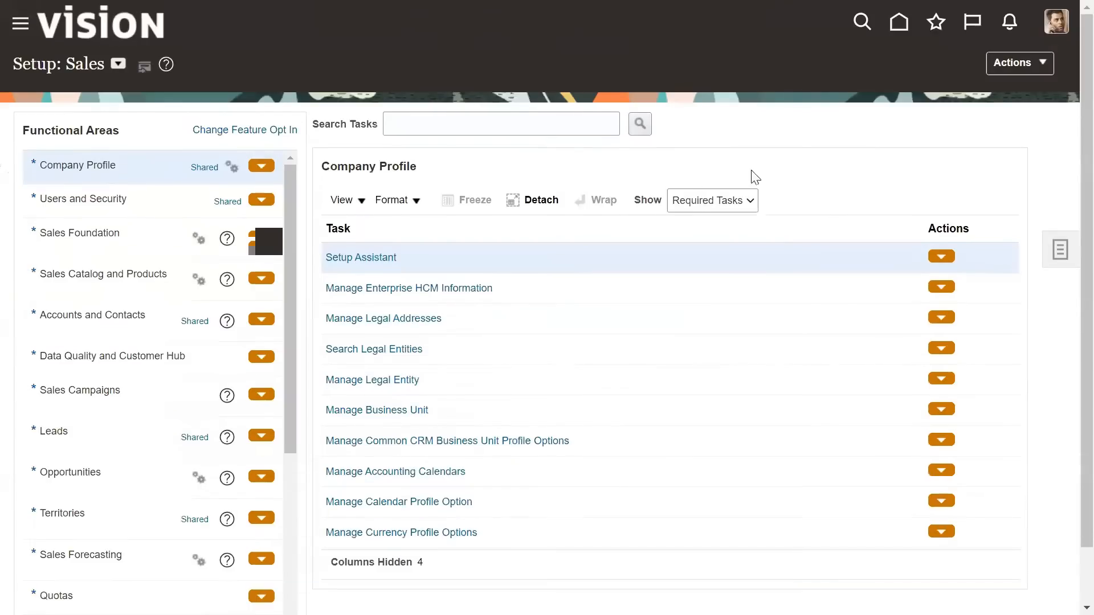
pyautogui.click(114, 67)
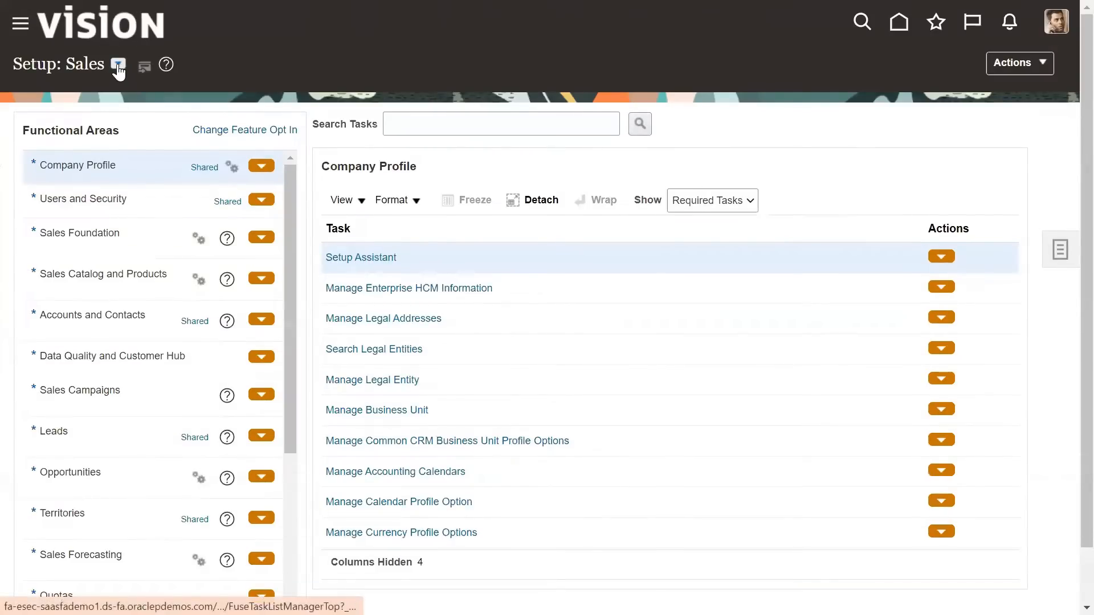
pyautogui.click(300, 52)
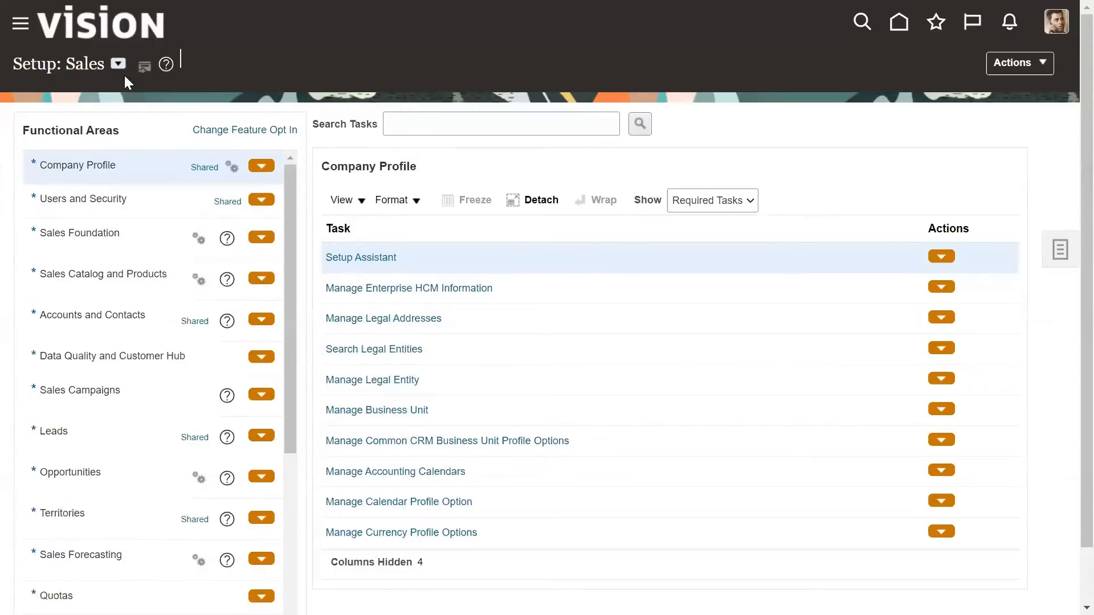
pyautogui.click(178, 206)
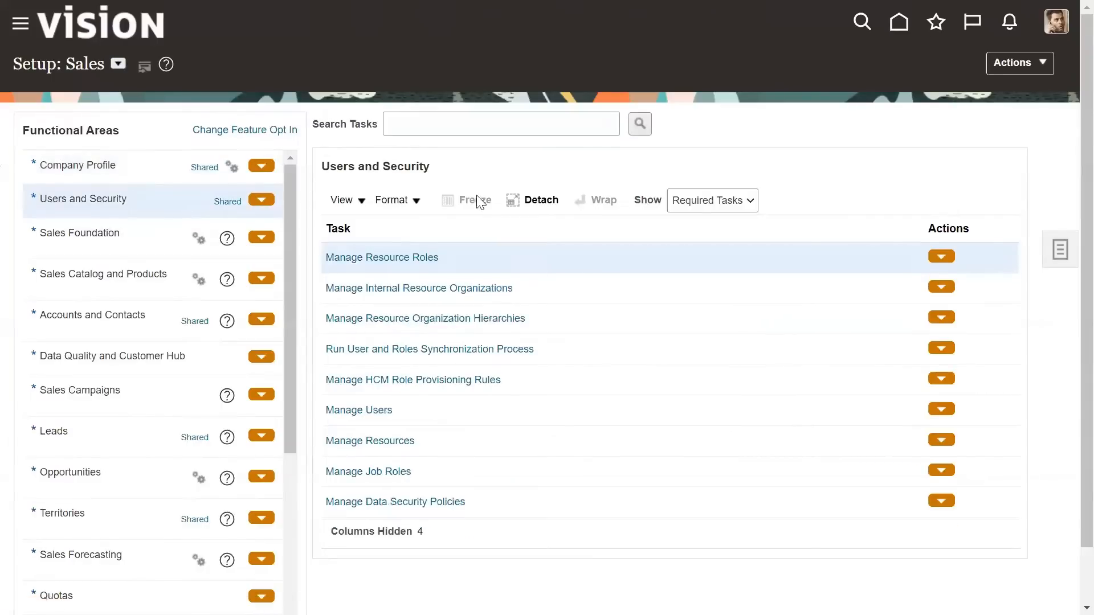
pyautogui.scroll(-1, 659, 150)
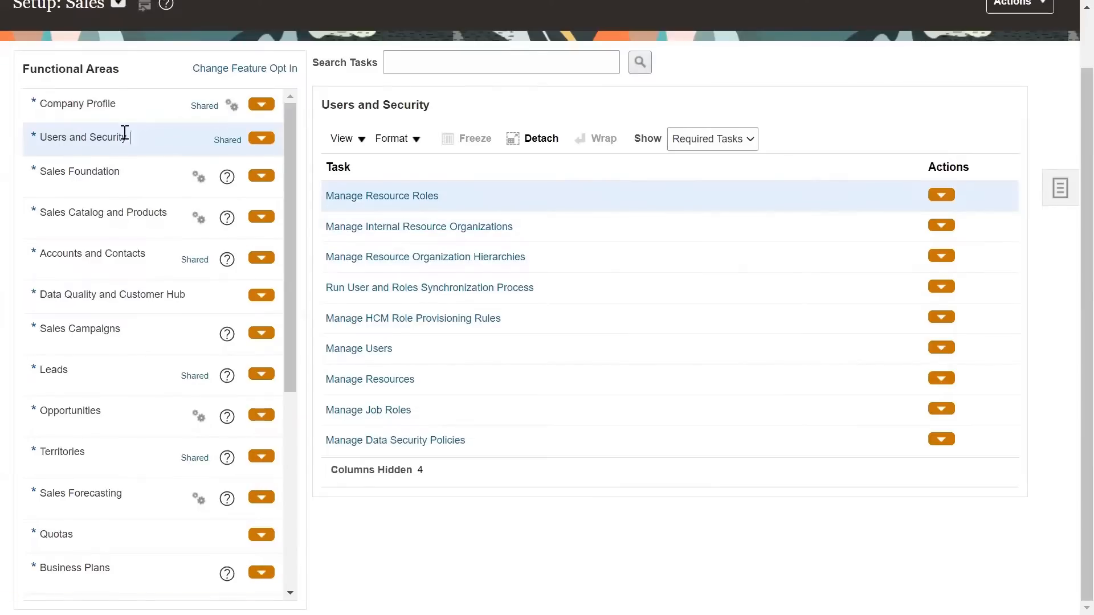
pyautogui.scroll(1, 129, 94)
# Switch the setup offering to Financials
pyautogui.click(118, 65)
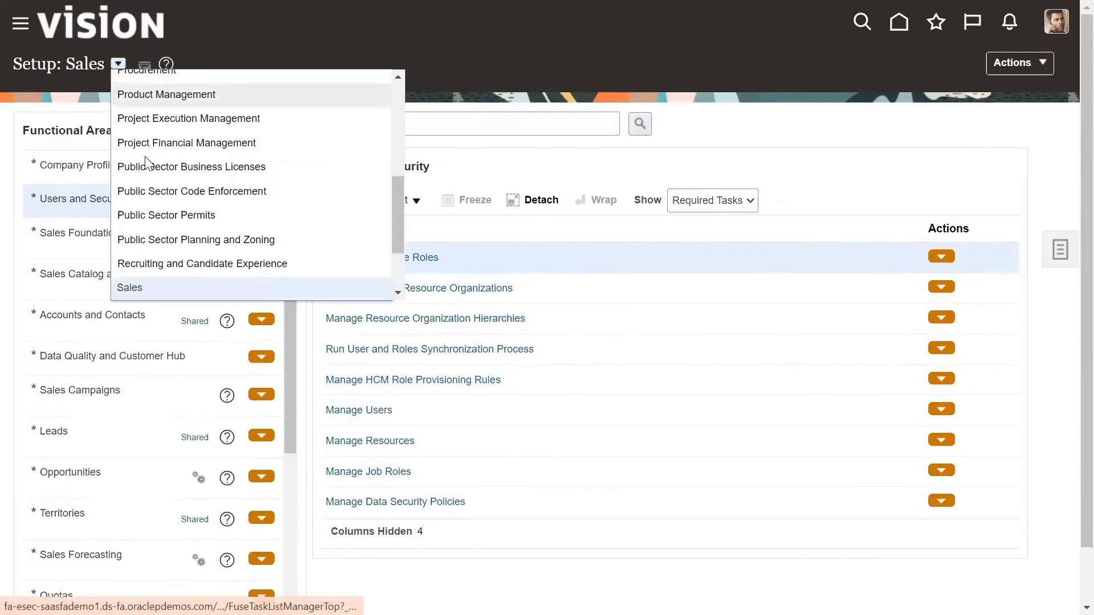
pyautogui.click(125, 188)
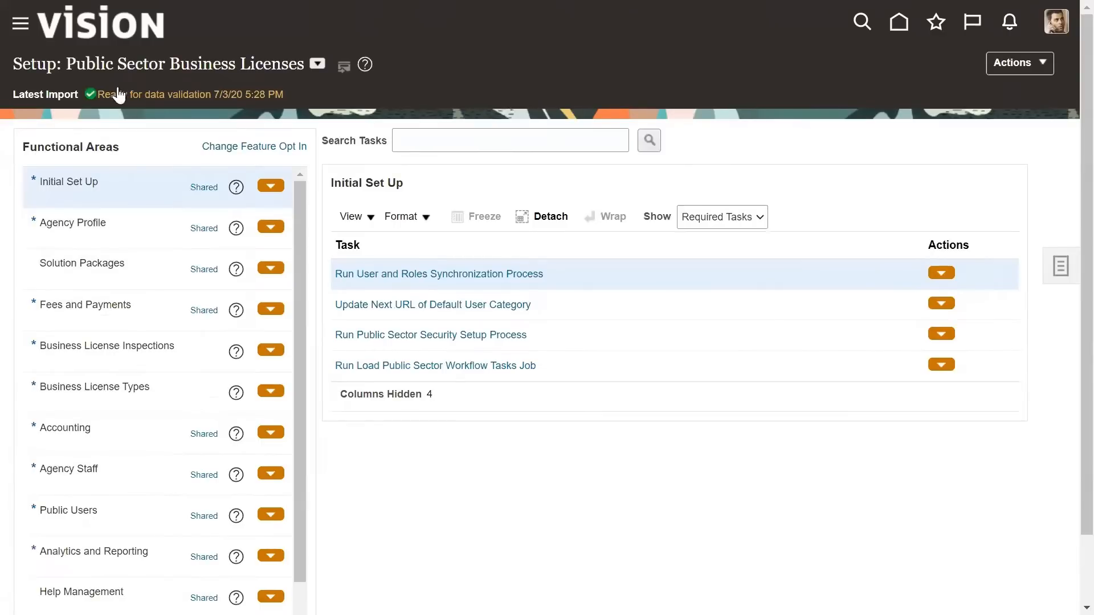
pyautogui.click(318, 64)
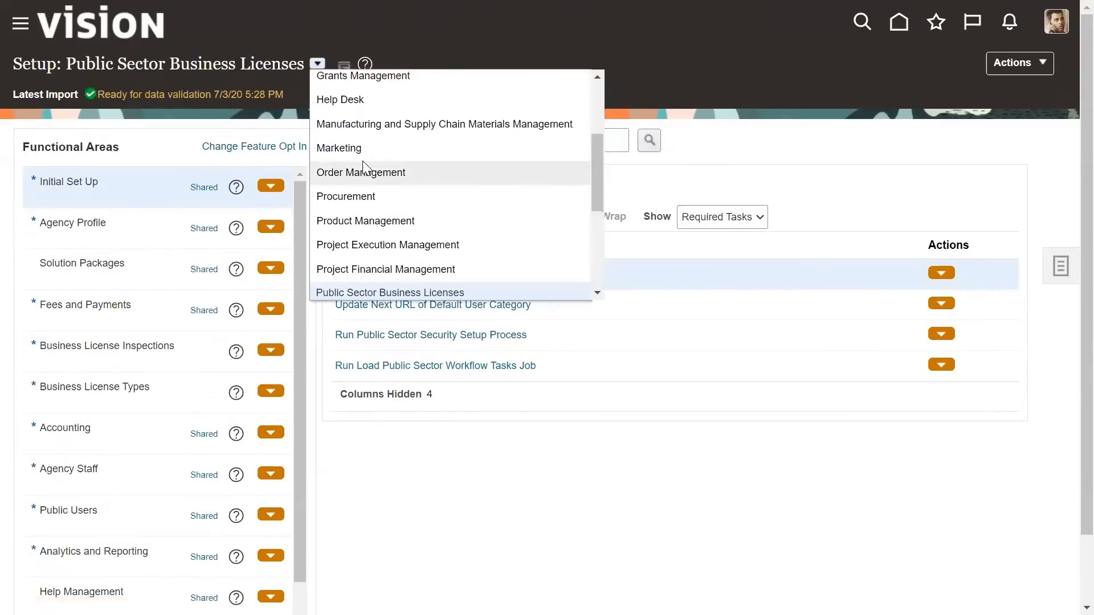
pyautogui.scroll(3, 366, 169)
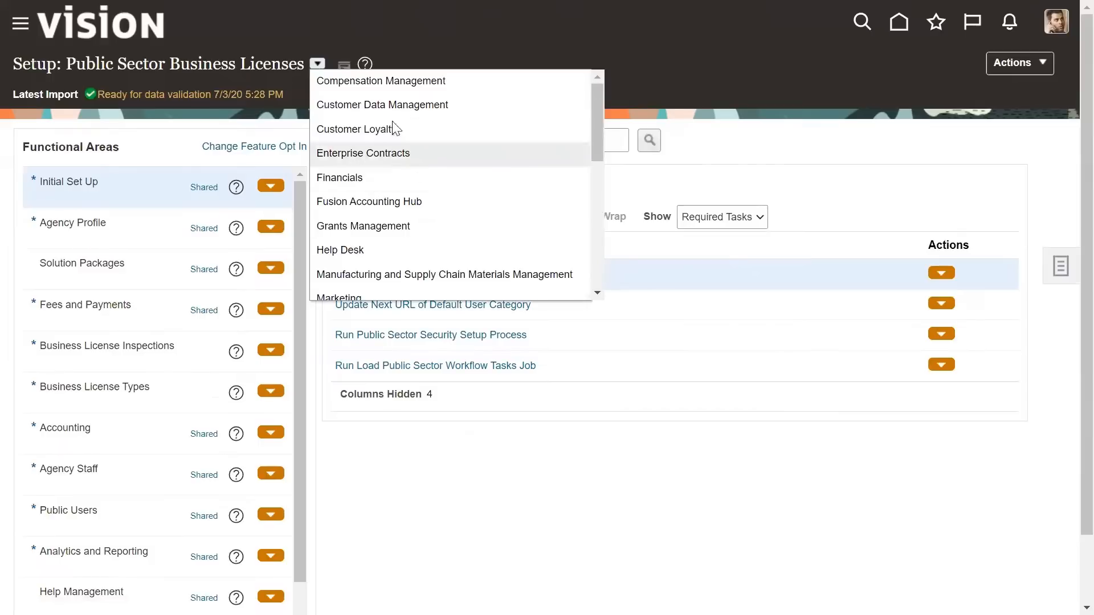
pyautogui.scroll(-2, 394, 188)
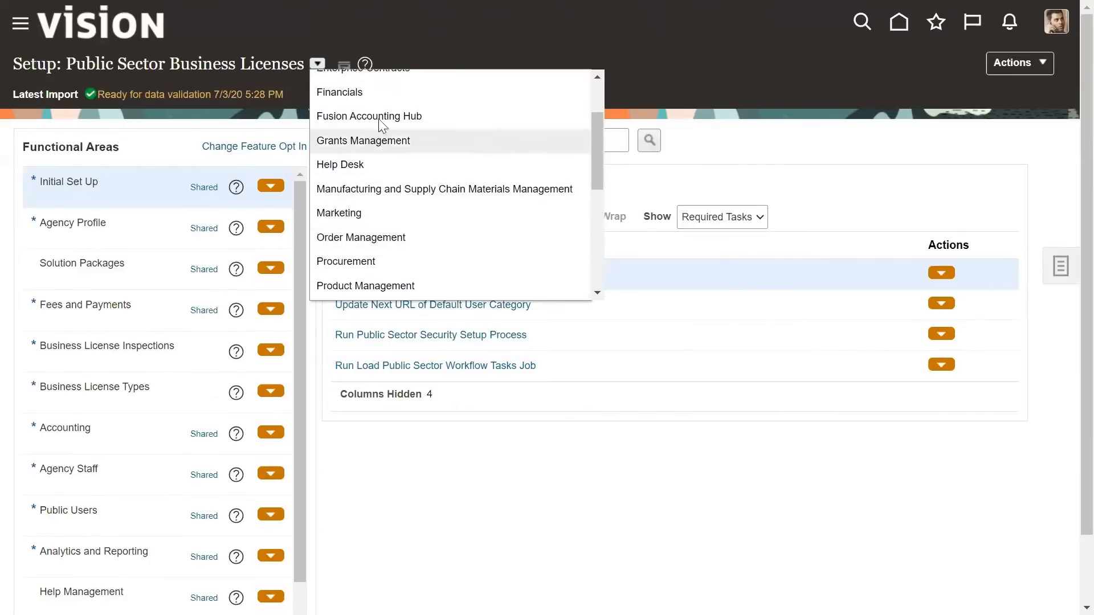
pyautogui.click(380, 94)
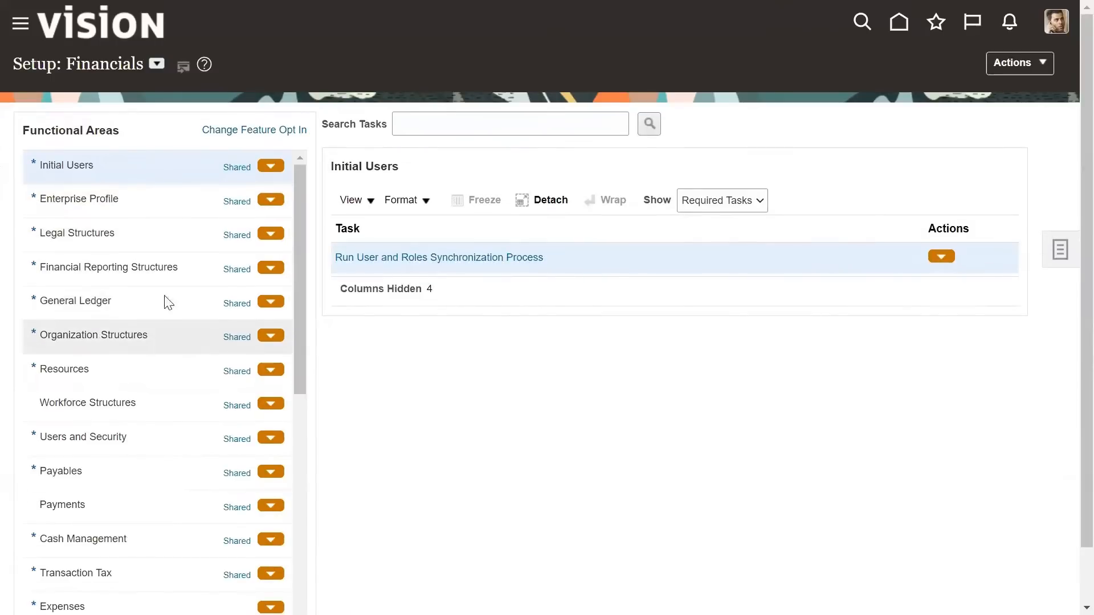
# Switch the setup offering from Financials back to Sales and display its Users and Security tasks
pyautogui.scroll(-3, 137, 342)
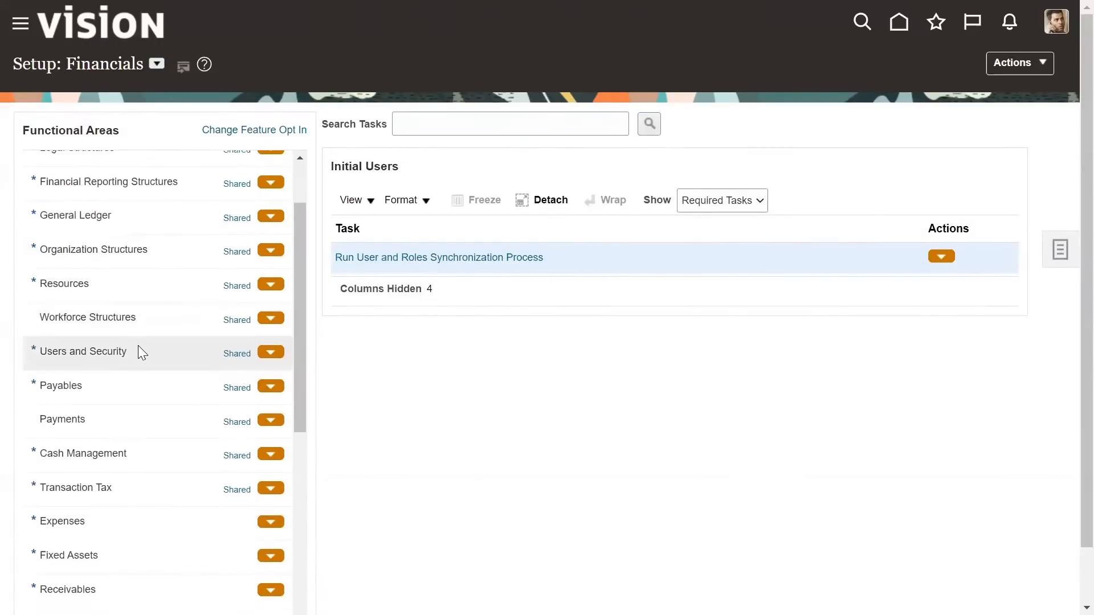
pyautogui.scroll(3, 161, 340)
pyautogui.click(157, 65)
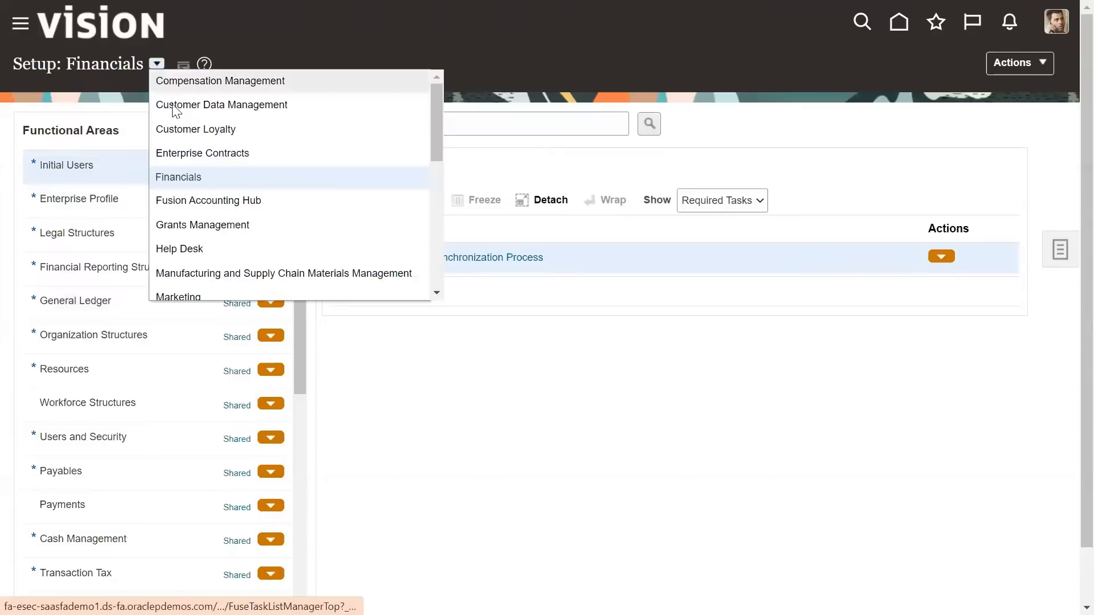
pyautogui.scroll(-5, 217, 200)
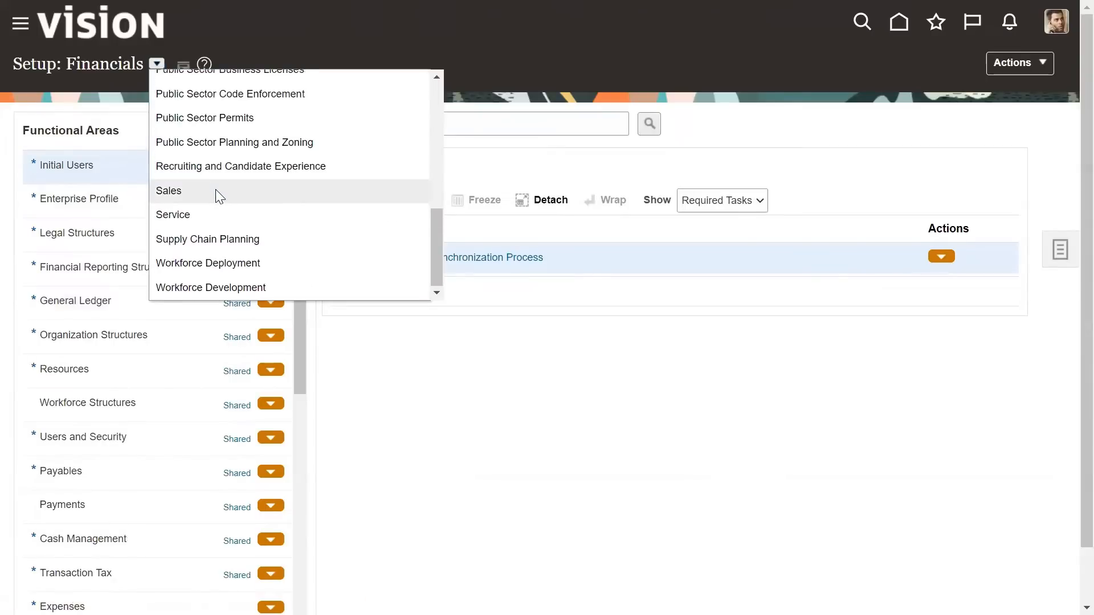
pyautogui.click(217, 192)
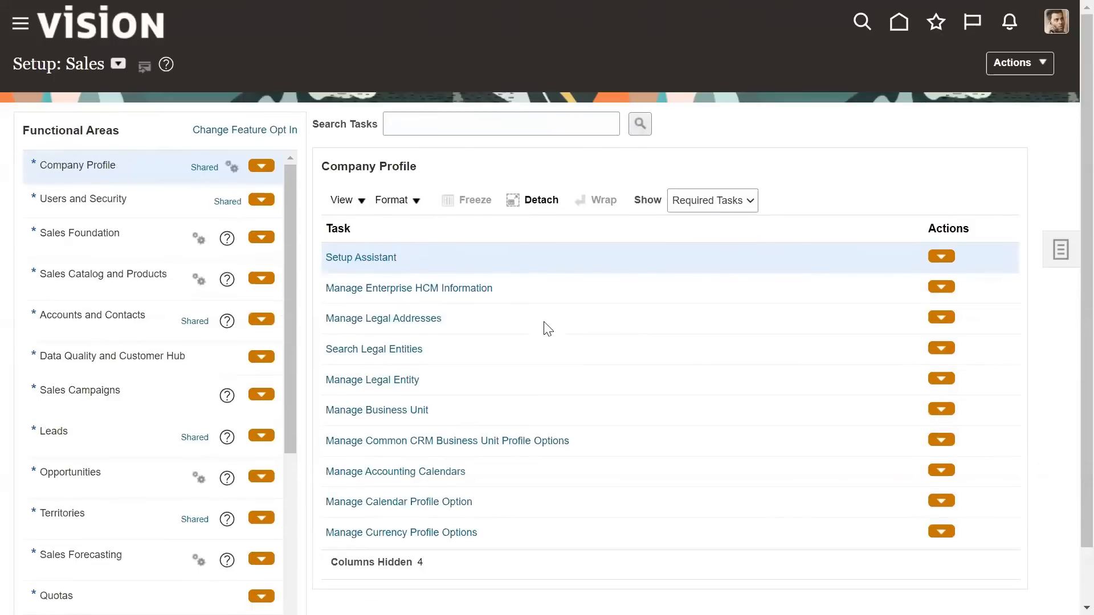
pyautogui.scroll(-1, 399, 194)
pyautogui.click(153, 151)
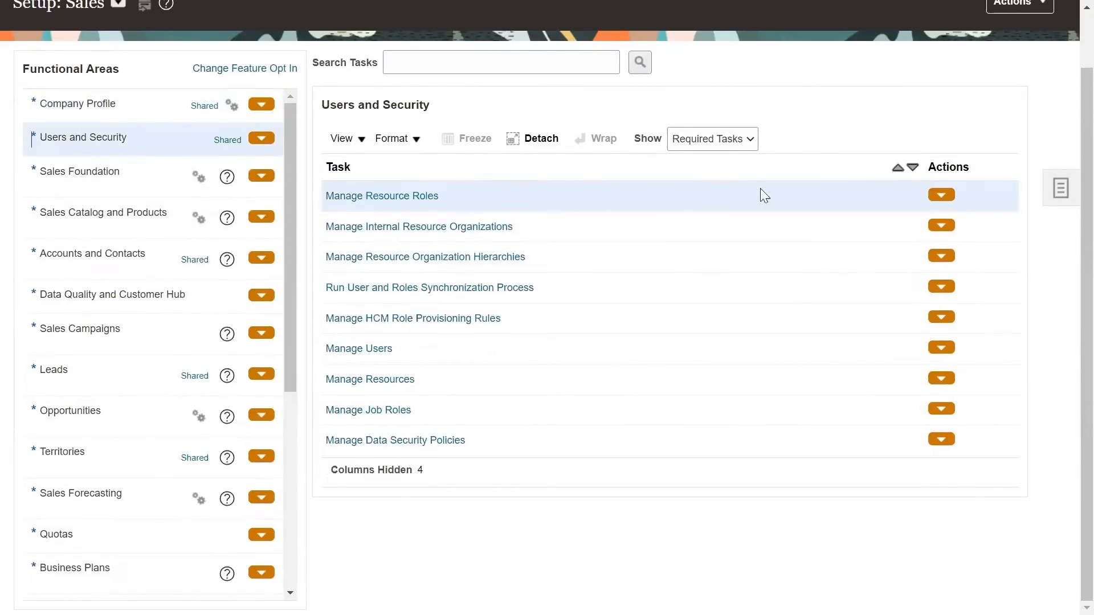
pyautogui.scroll(1, 912, 117)
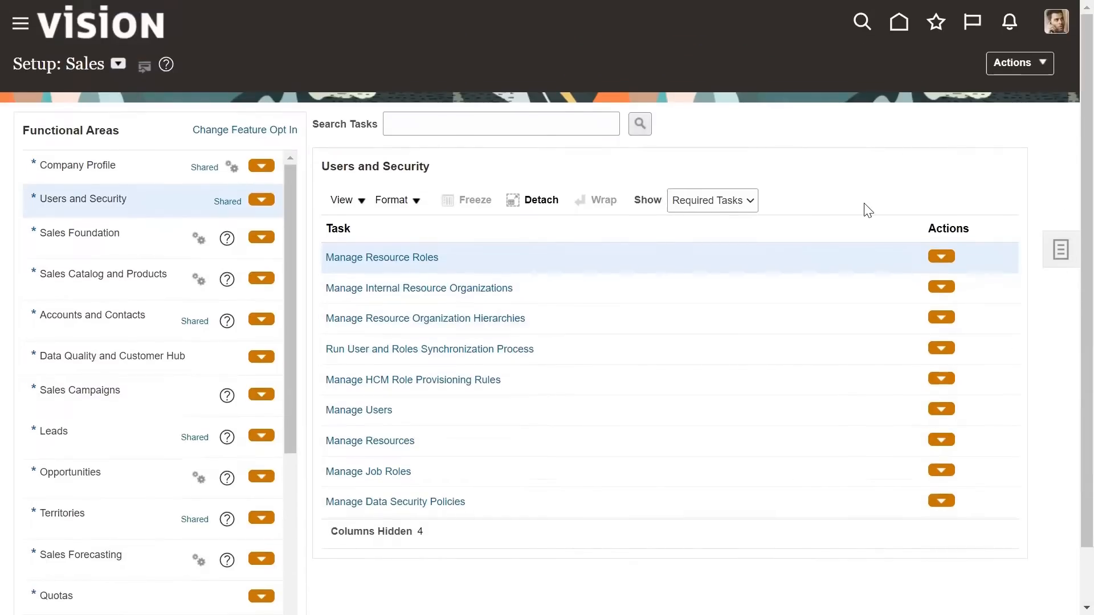
# In Manage Implementation Projects, start a new implementation project and name it Import Vision Sales Manager Role
pyautogui.click(1067, 251)
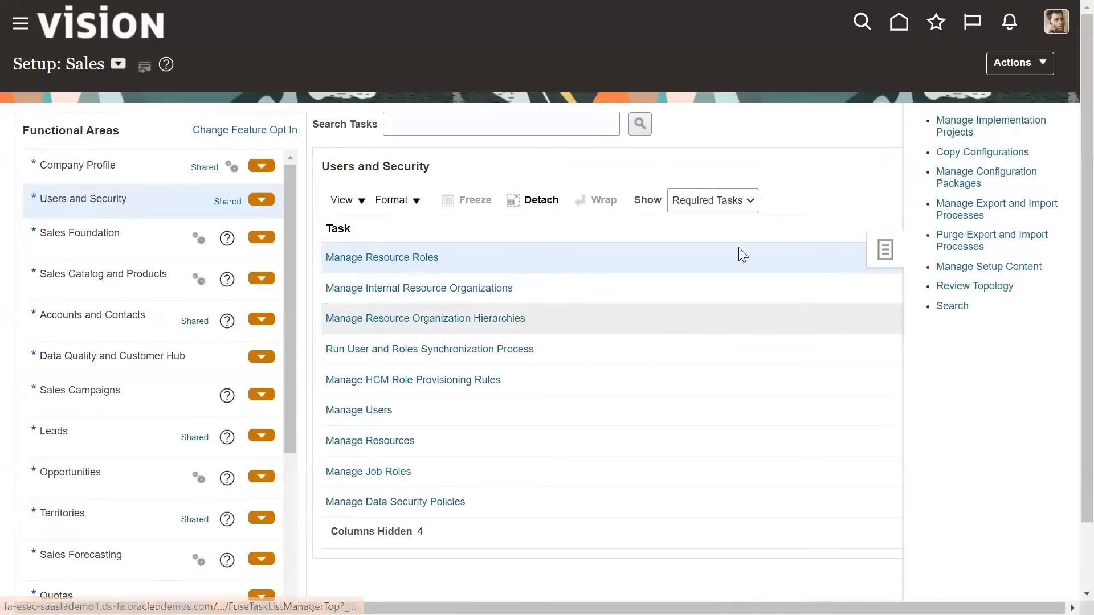
pyautogui.click(967, 126)
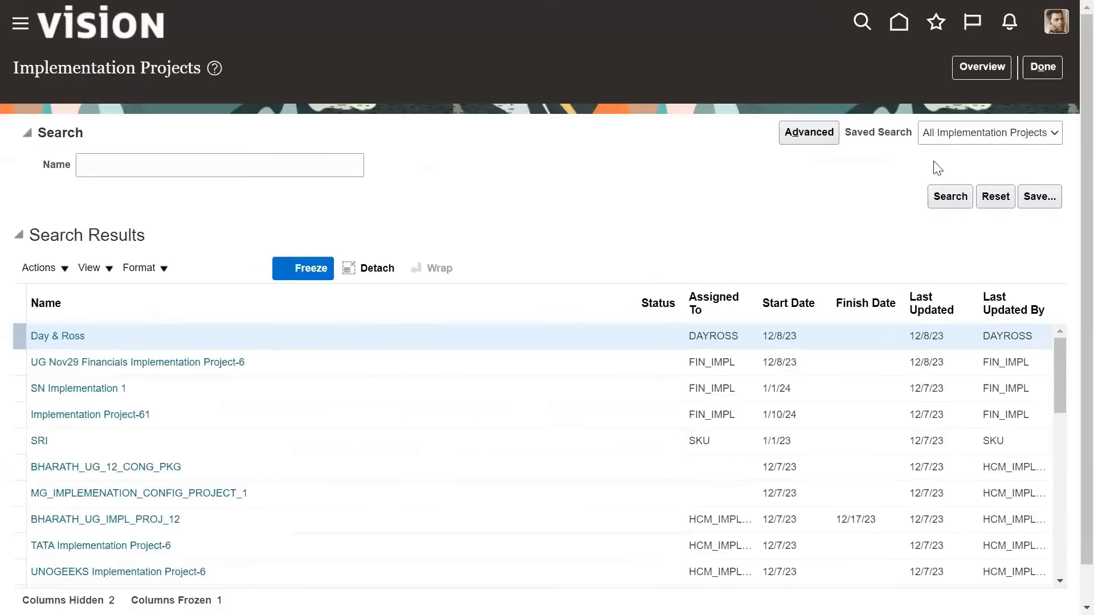
pyautogui.click(195, 257)
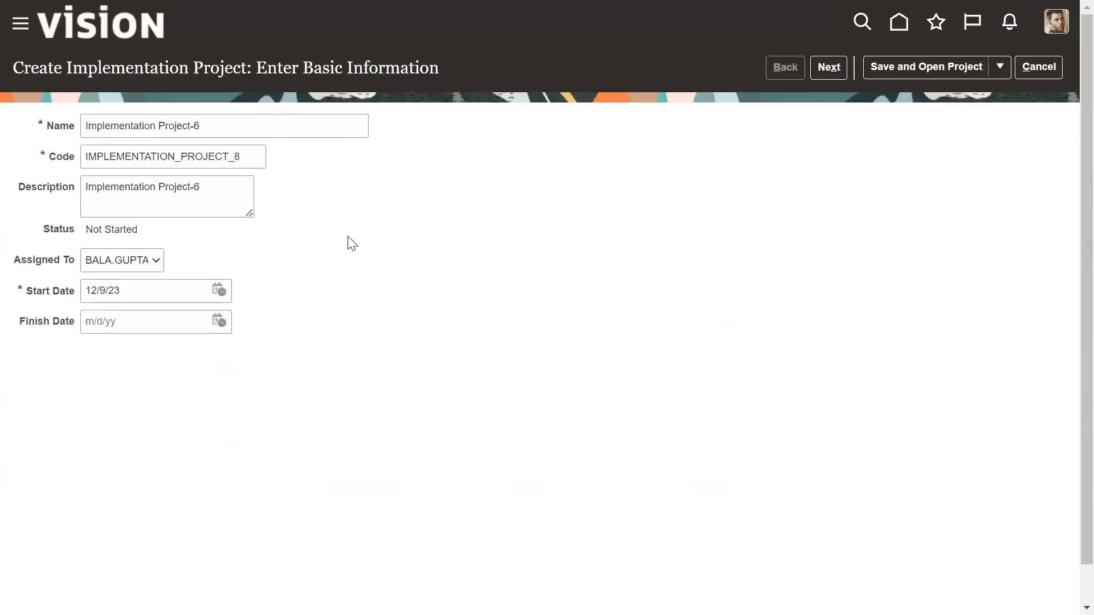
pyautogui.tripleClick(189, 131)
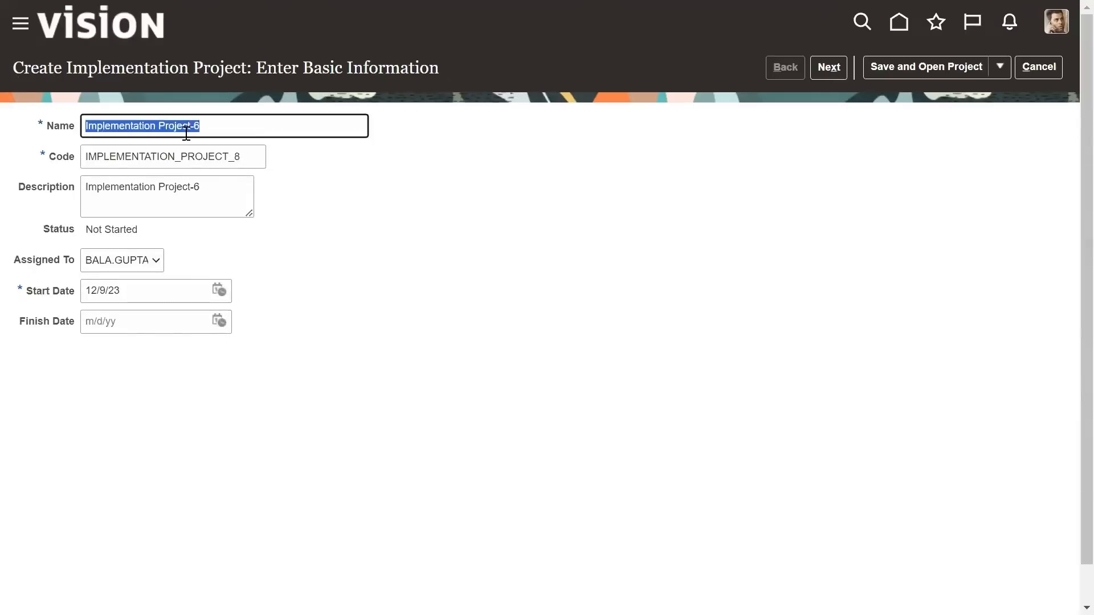
pyautogui.press('BackSpace')
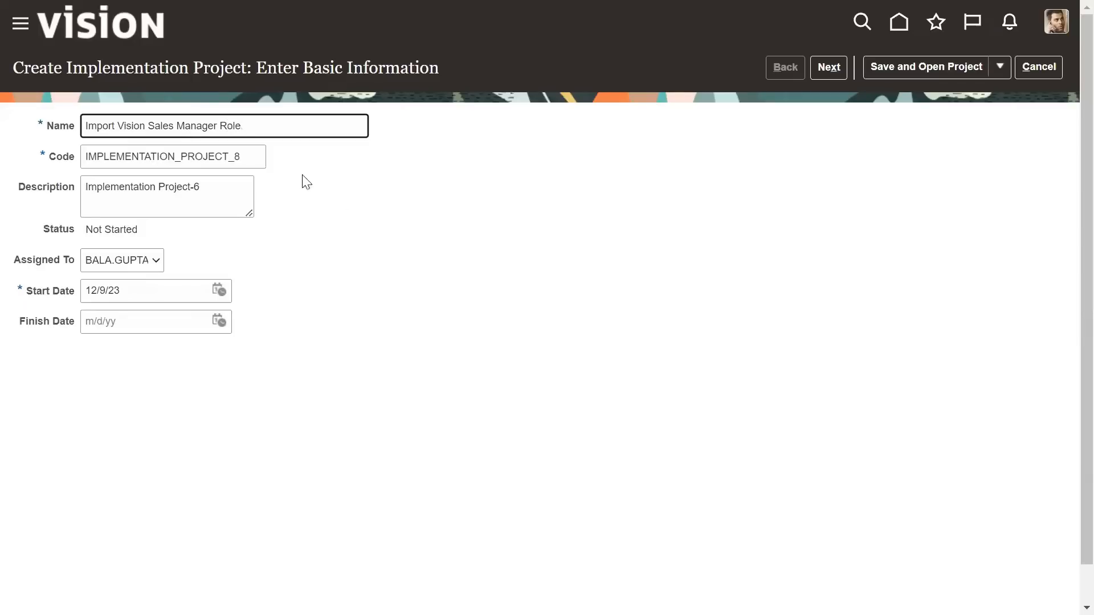
pyautogui.click(313, 212)
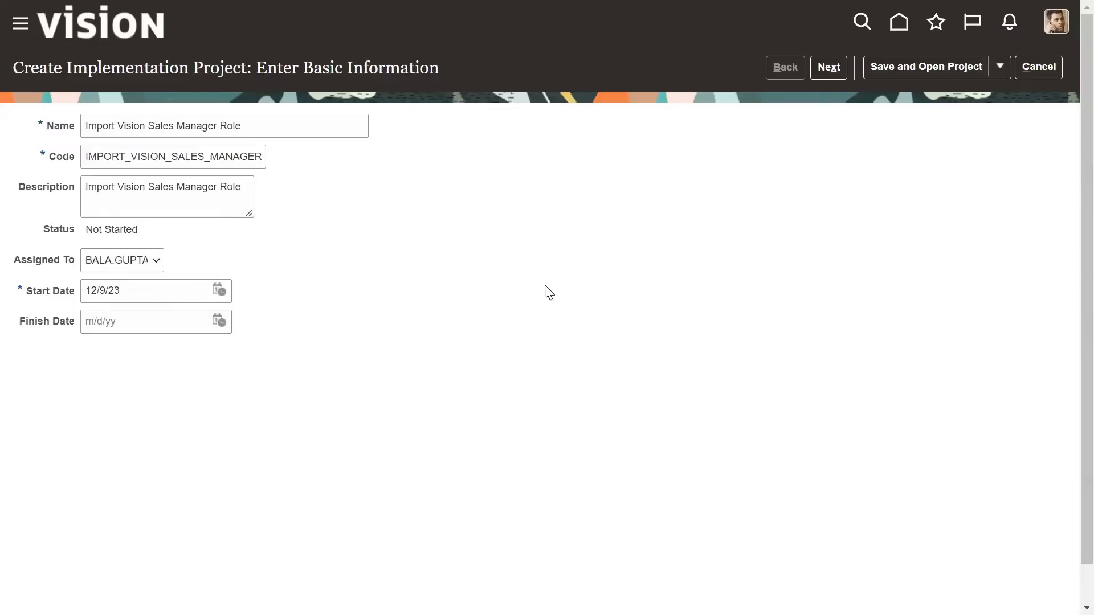
# Continue past the offerings without including any, and save and open the implementation project
pyautogui.click(827, 67)
pyautogui.click(943, 70)
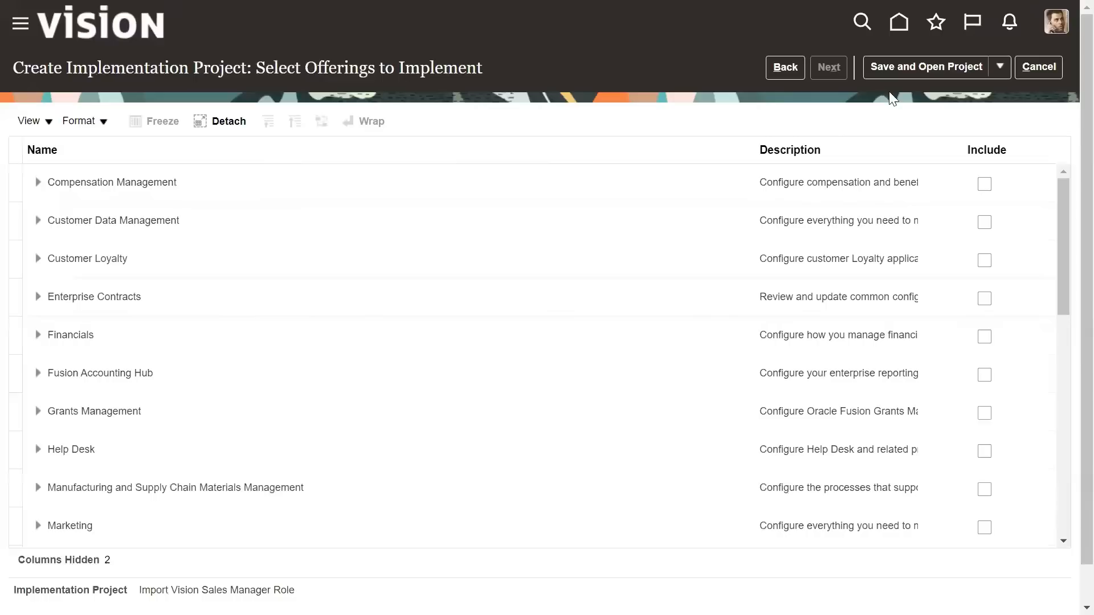
pyautogui.click(911, 64)
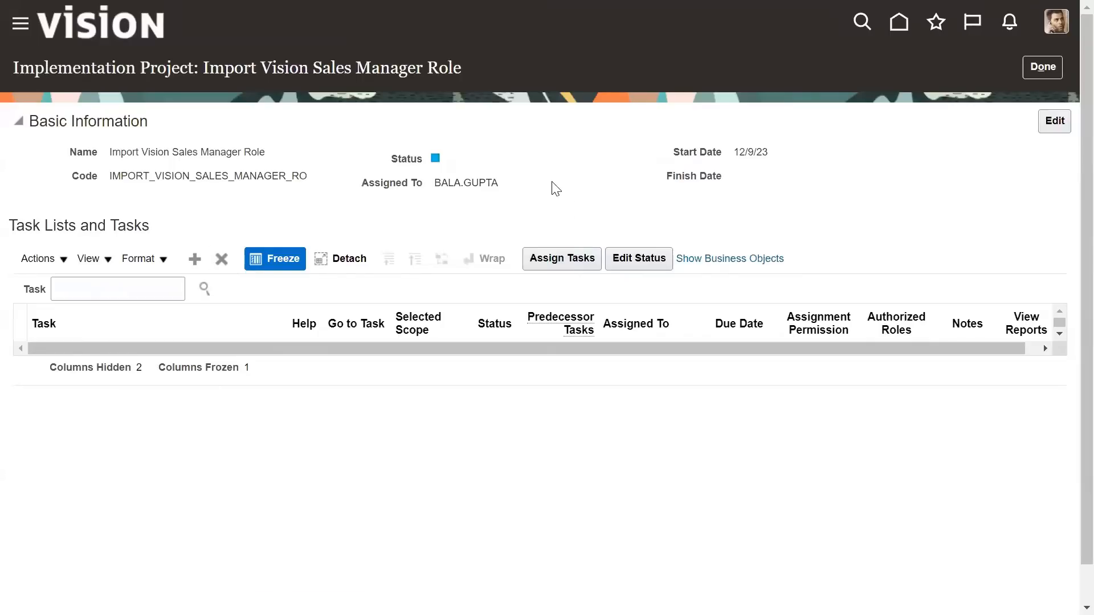
# Search the tasks for "Manage Job Role" and add the Manage Job Roles task to the implementation project
pyautogui.click(194, 259)
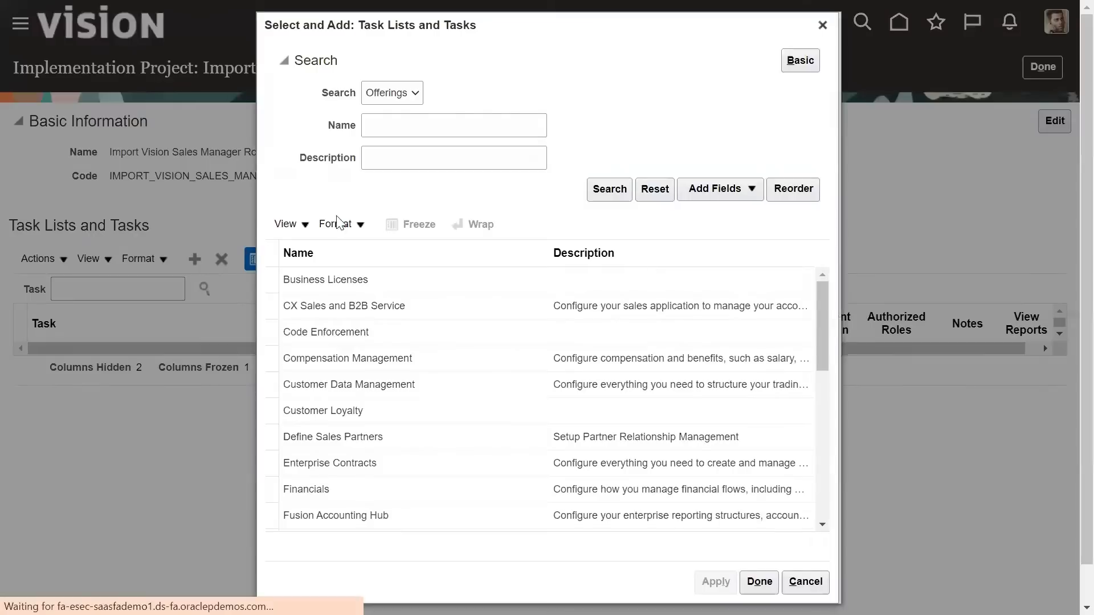
pyautogui.click(407, 128)
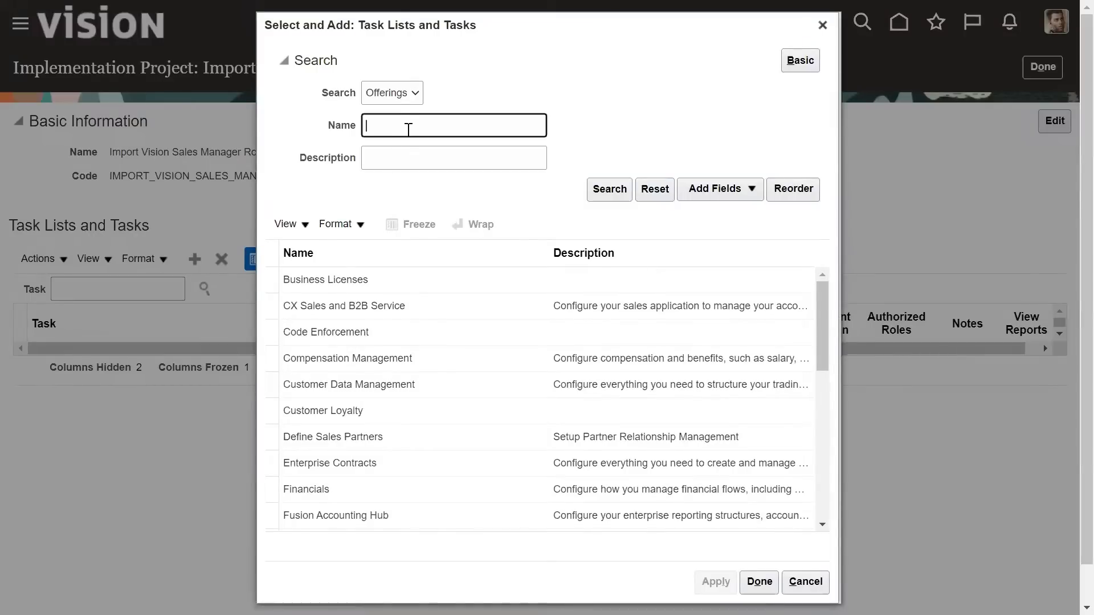
pyautogui.click(398, 94)
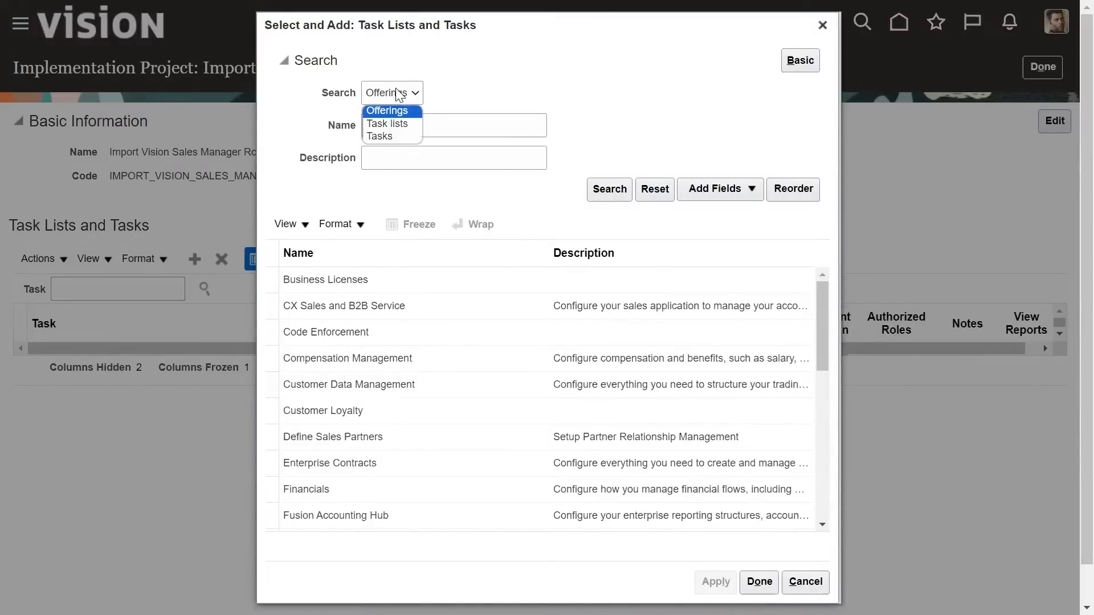
pyautogui.click(396, 137)
pyautogui.click(431, 132)
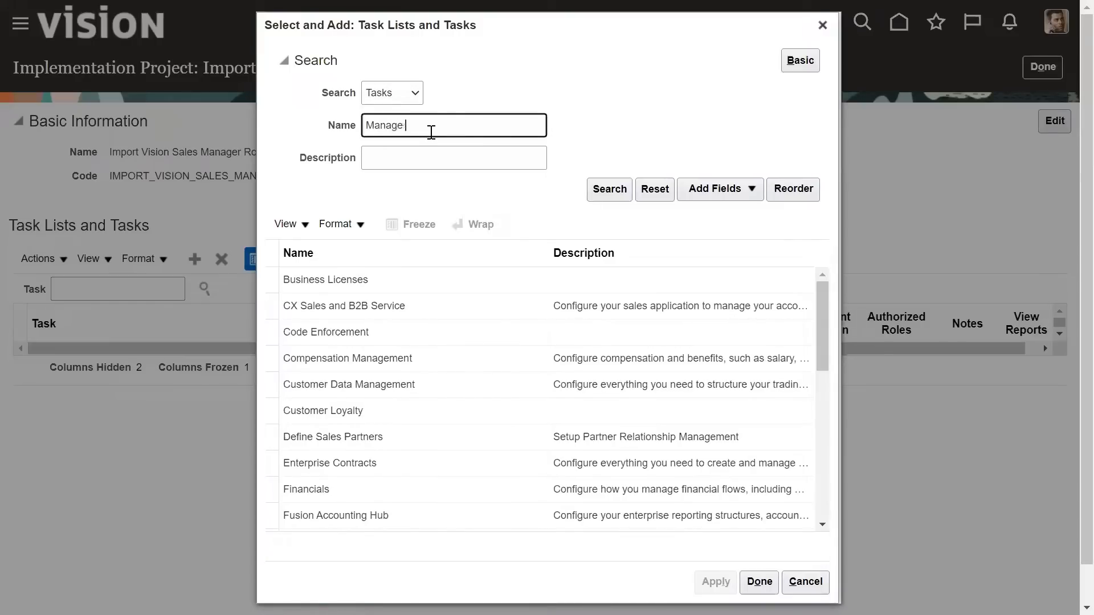
pyautogui.write('Manage Job Role')
pyautogui.press('Return')
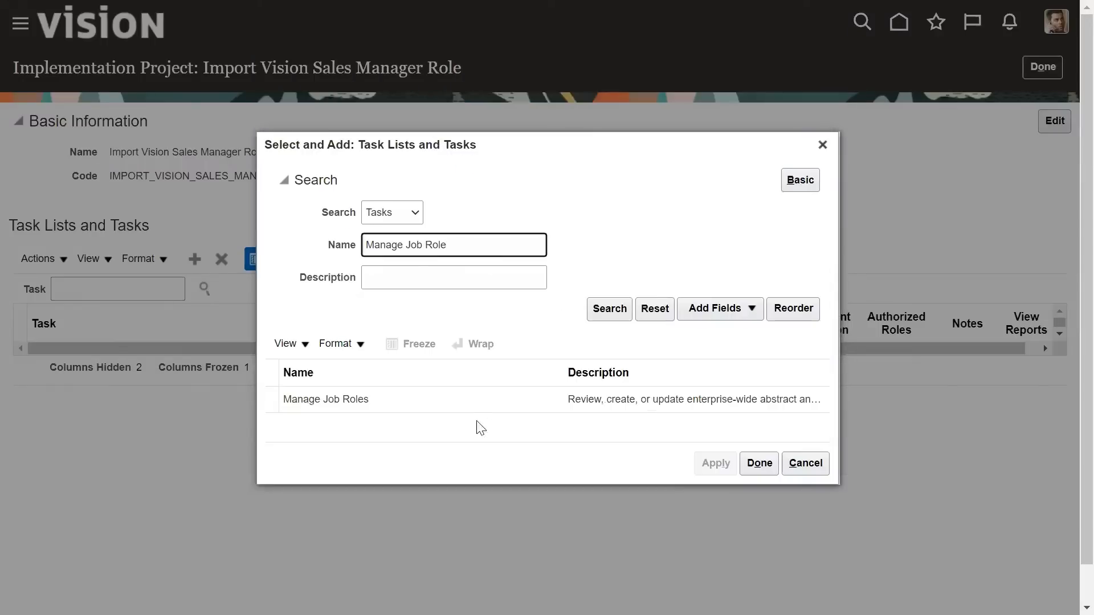
pyautogui.click(473, 399)
pyautogui.click(722, 464)
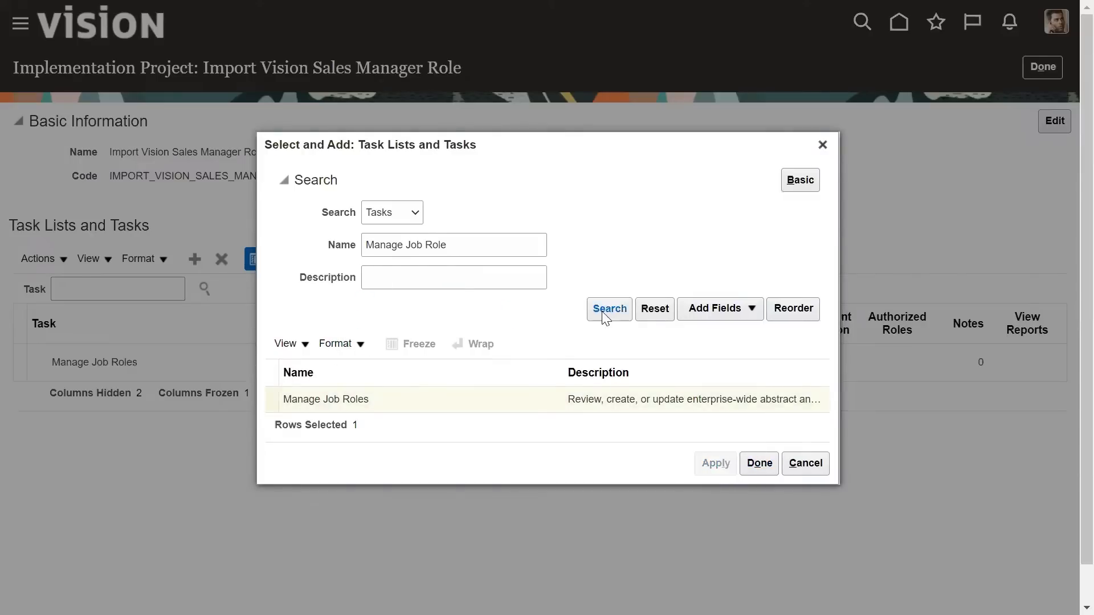
# Search for "Manage Data Security", add the Manage Data Security Policies task to the project, and return to the Sales setup page
pyautogui.doubleClick(431, 249)
pyautogui.press('BackSpace')
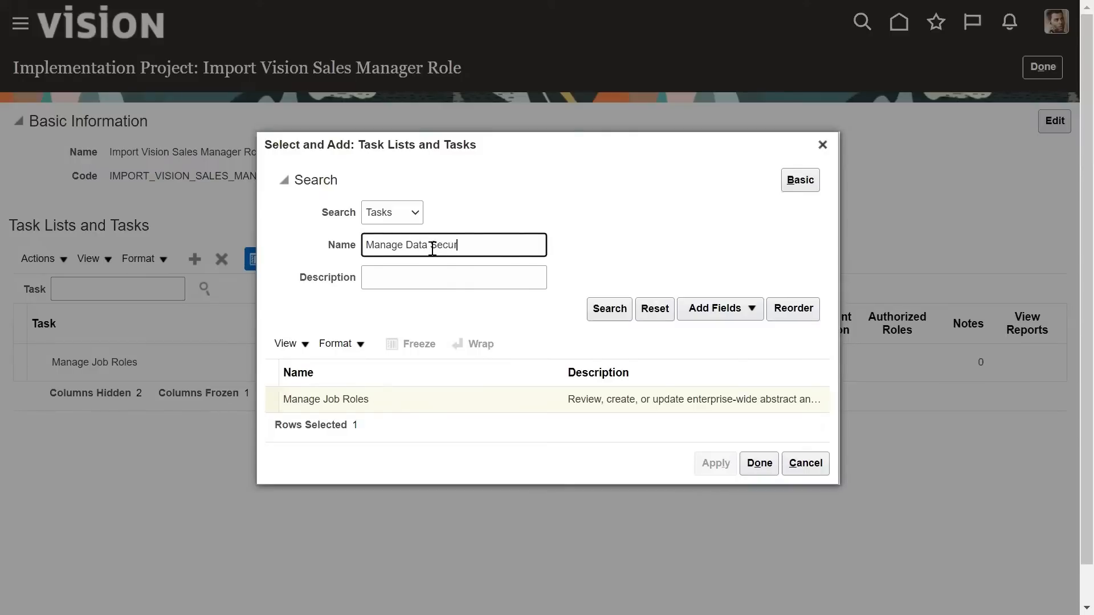
pyautogui.press('Return')
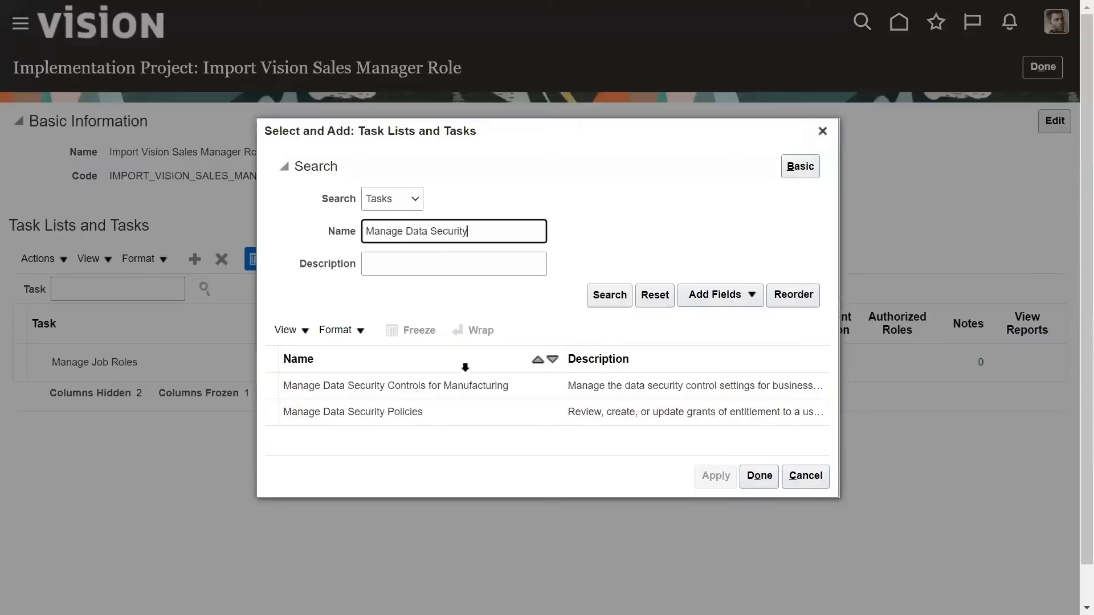
pyautogui.click(468, 412)
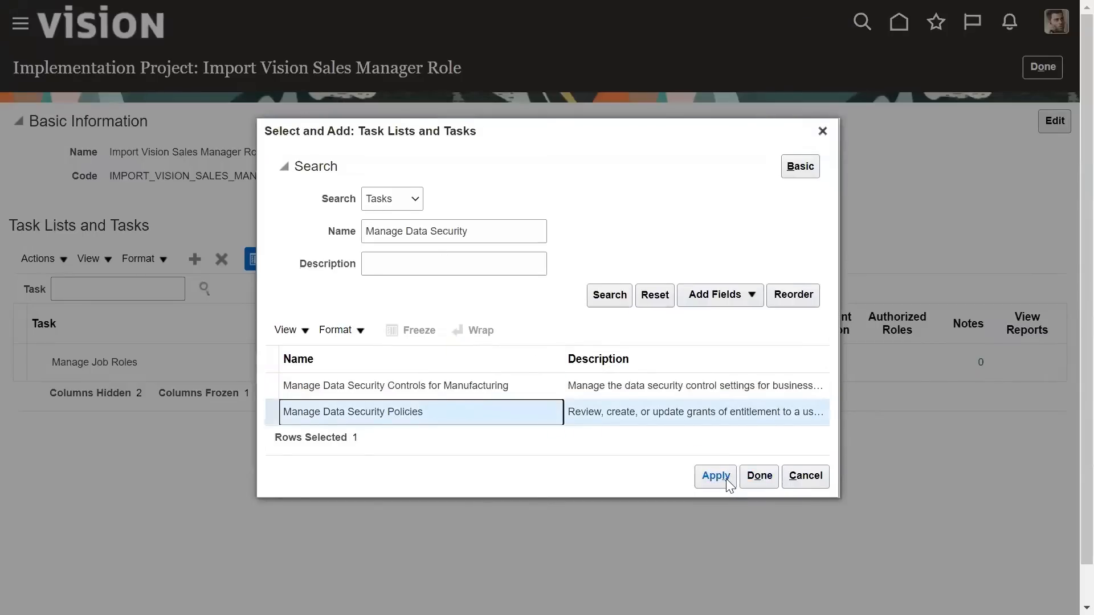
pyautogui.click(727, 478)
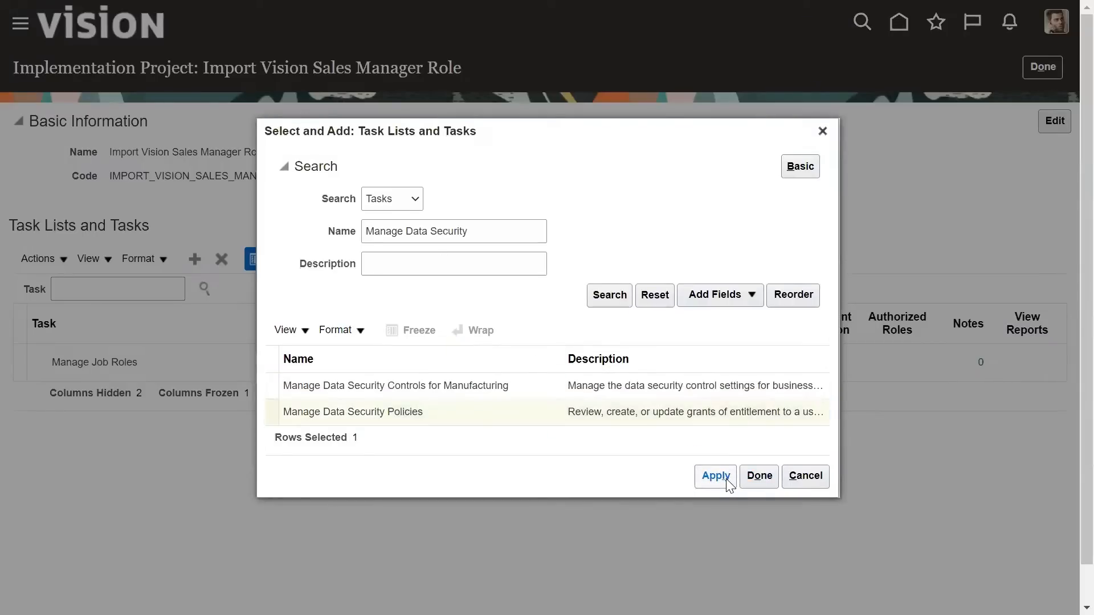
pyautogui.click(759, 475)
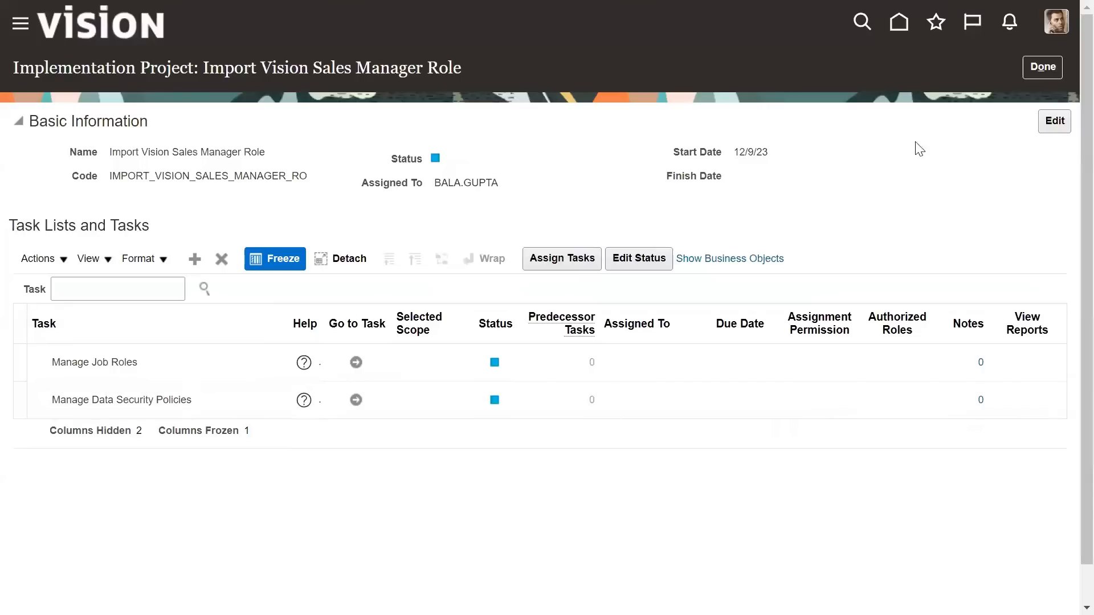
pyautogui.click(1061, 71)
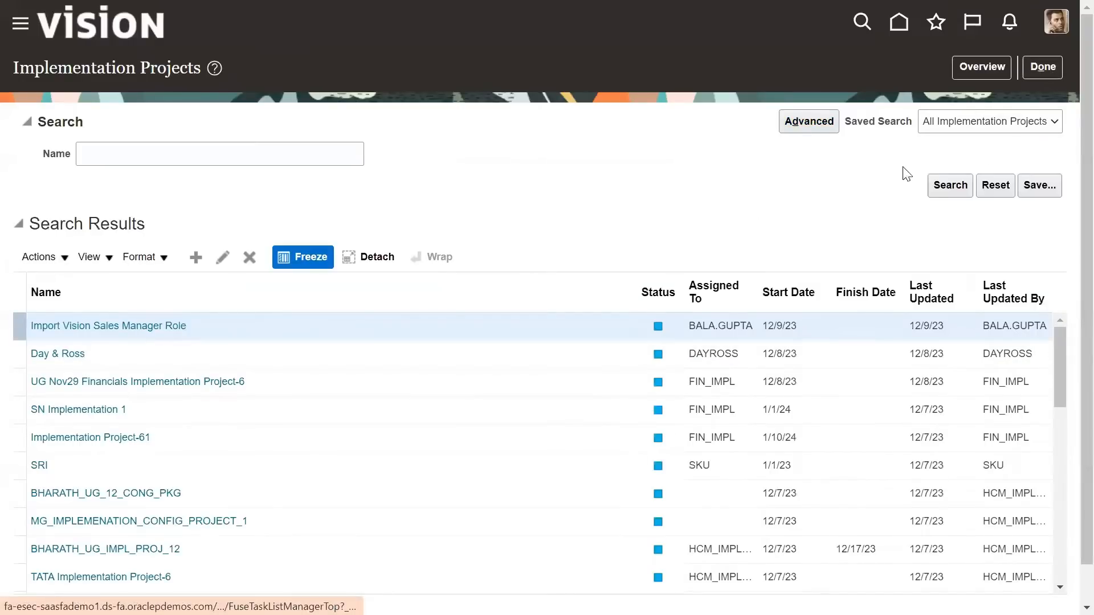
pyautogui.click(1043, 71)
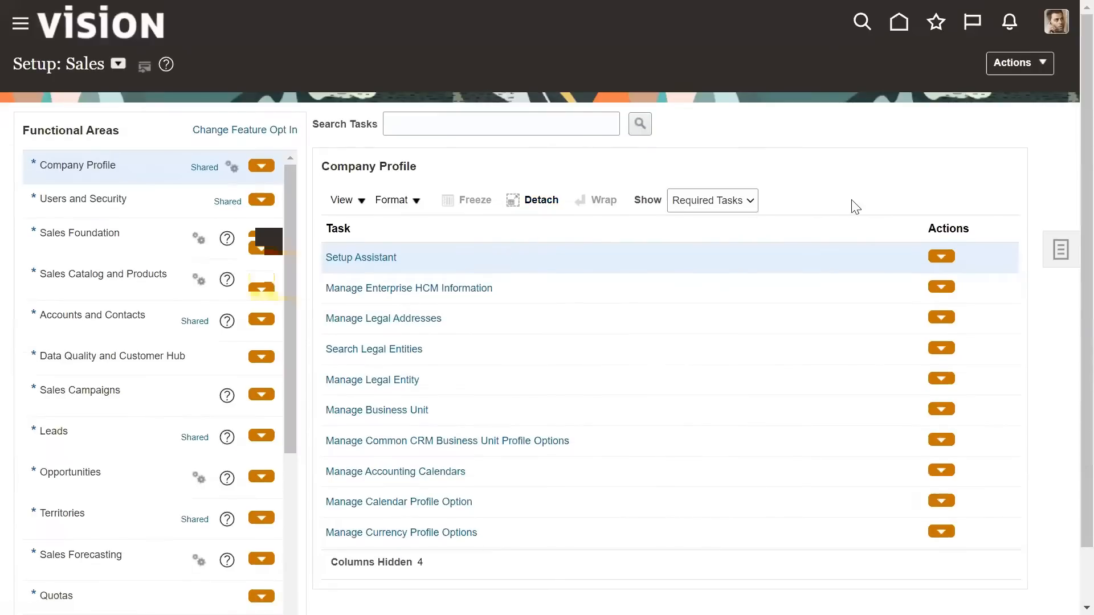
# In Manage Configuration Packages, start a package from the Import Vision Sales Manager Role project with setup task list and setup data, and continue to object selection
pyautogui.click(1059, 251)
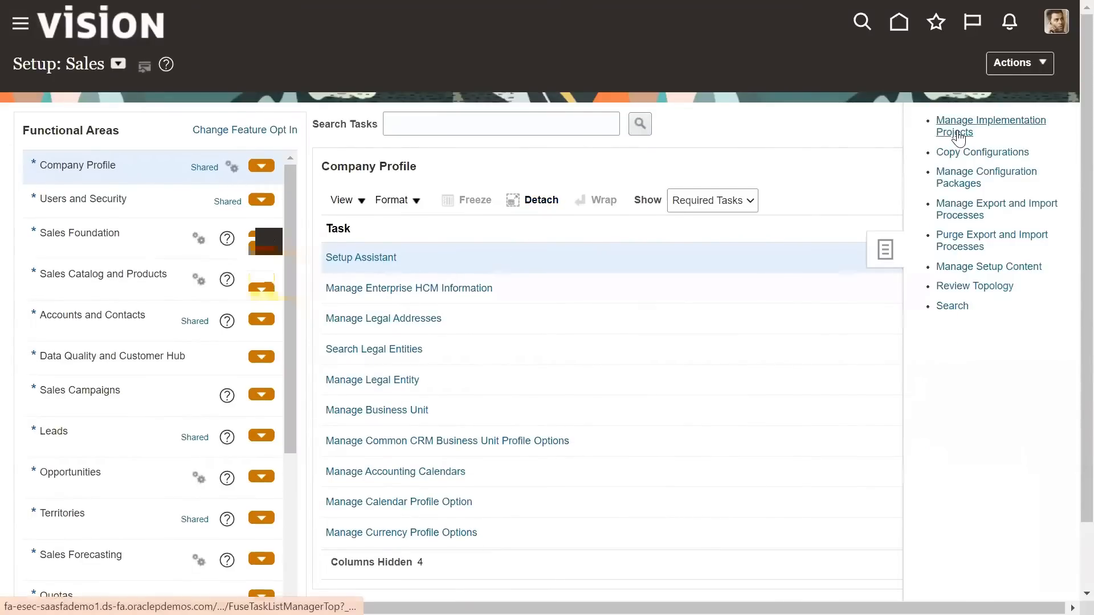
pyautogui.click(962, 178)
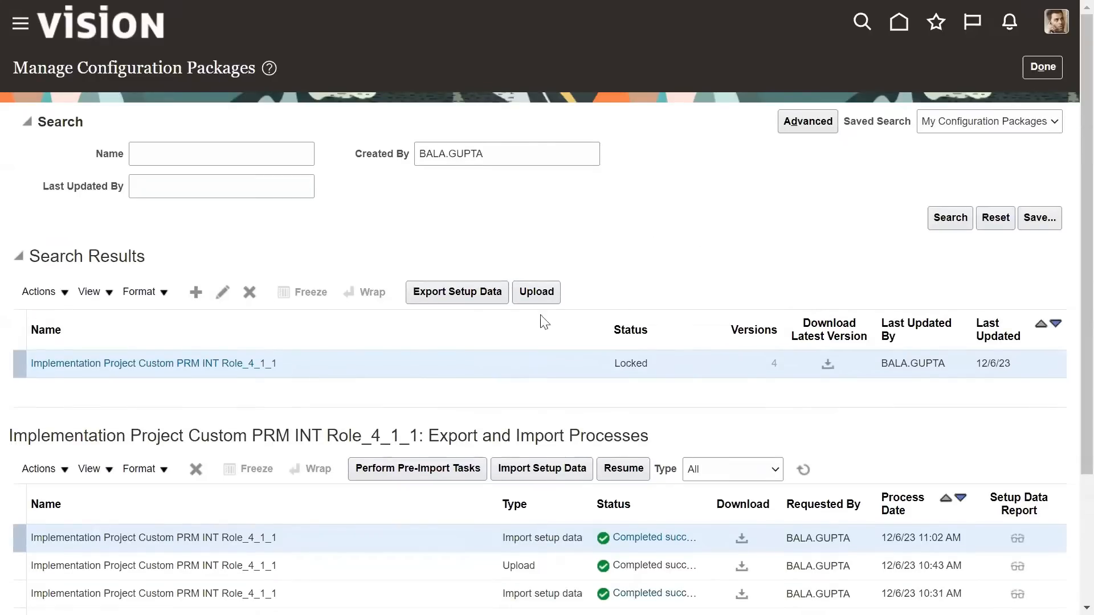
pyautogui.click(200, 296)
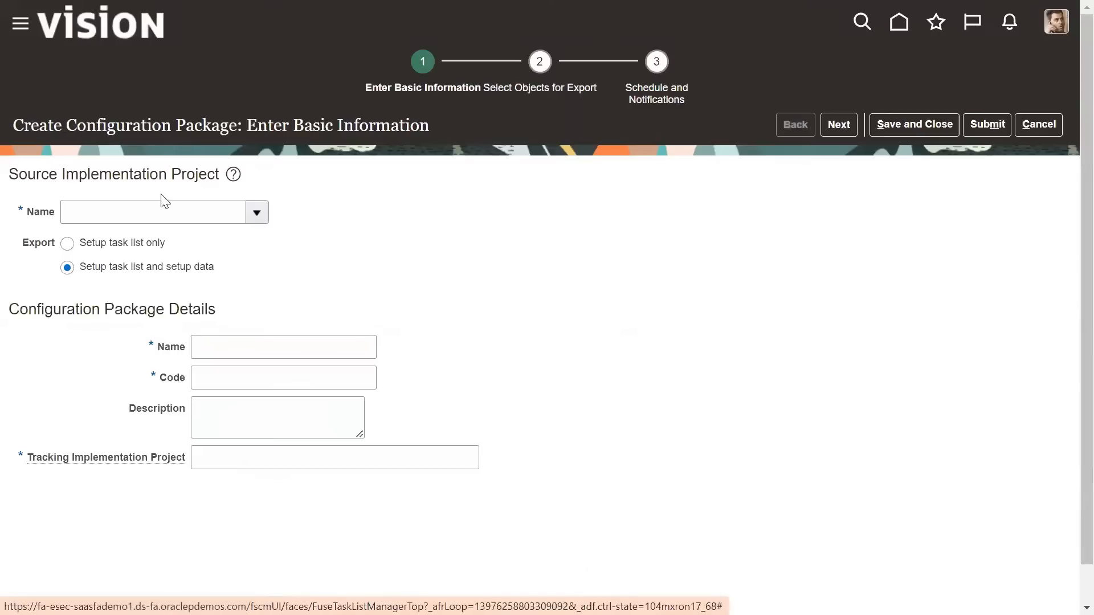
pyautogui.click(253, 210)
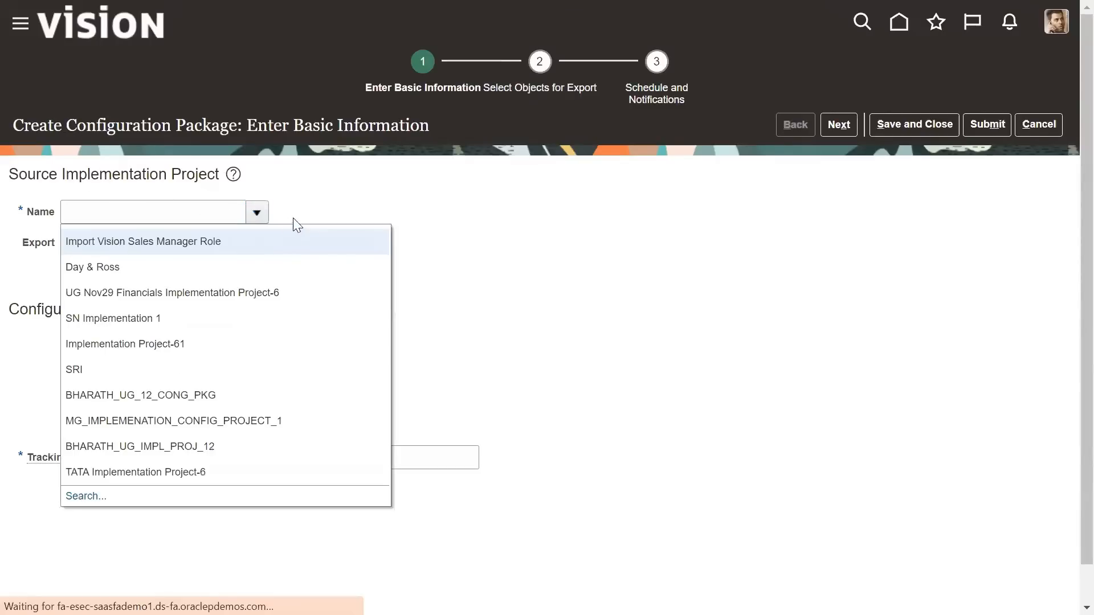
pyautogui.click(132, 242)
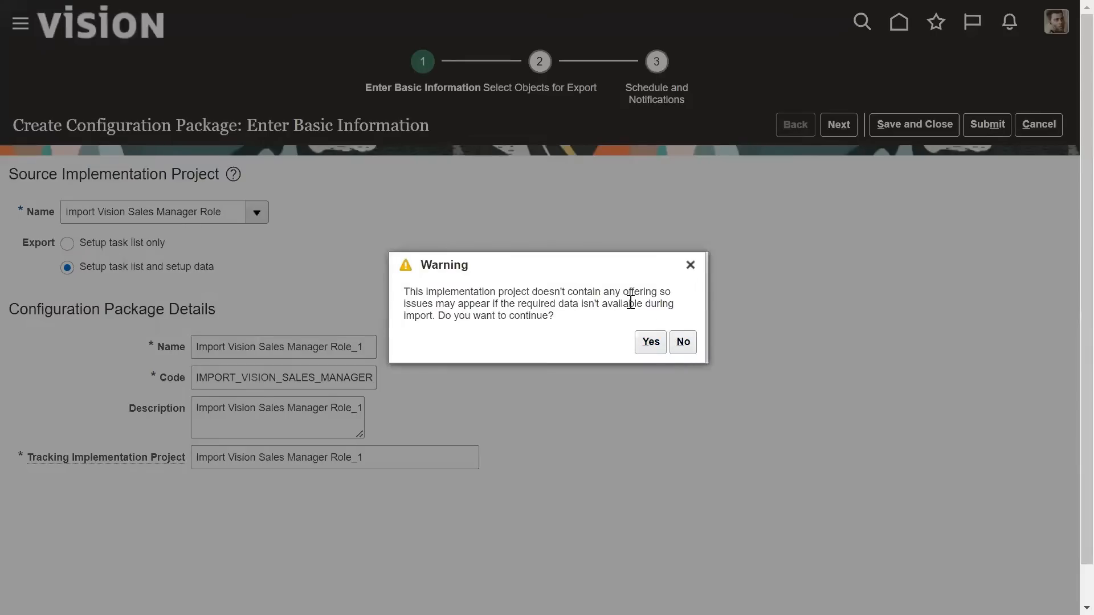
pyautogui.click(650, 344)
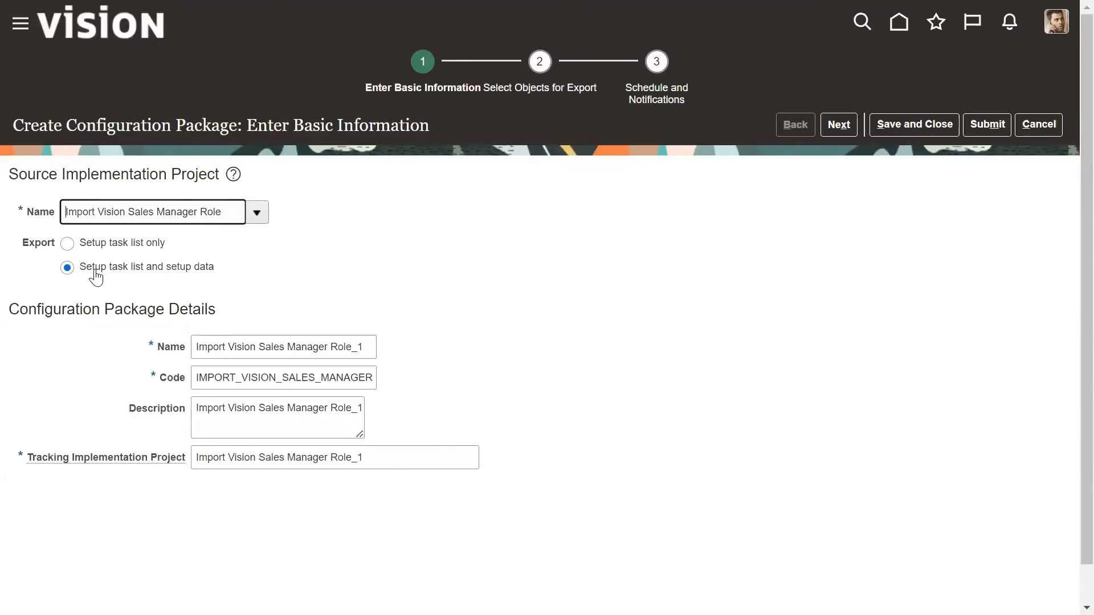
pyautogui.scroll(-1, 530, 259)
pyautogui.click(522, 250)
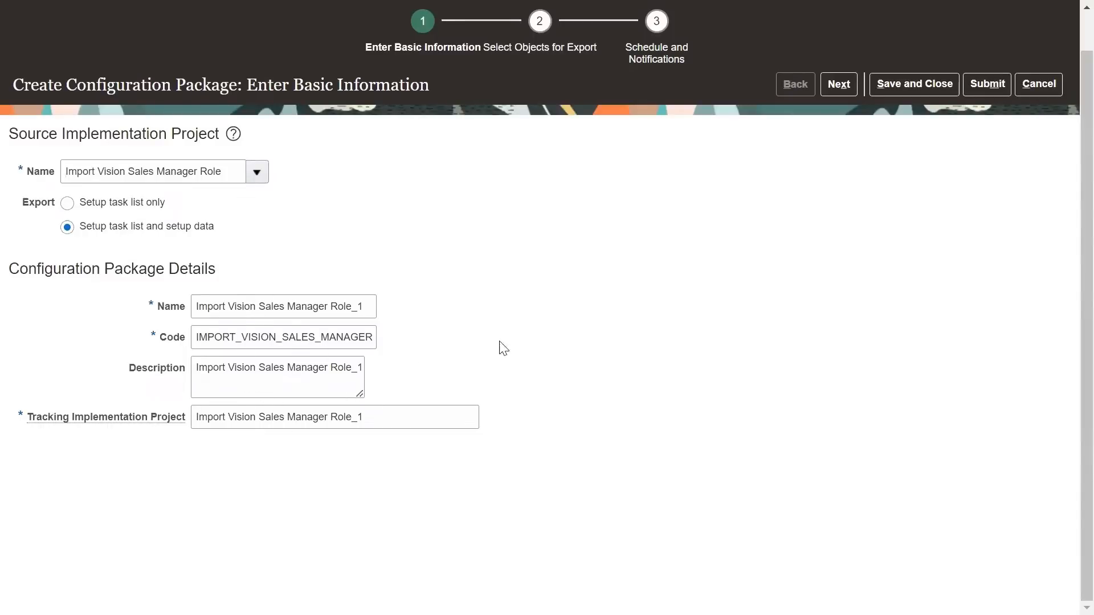
pyautogui.scroll(1, 640, 274)
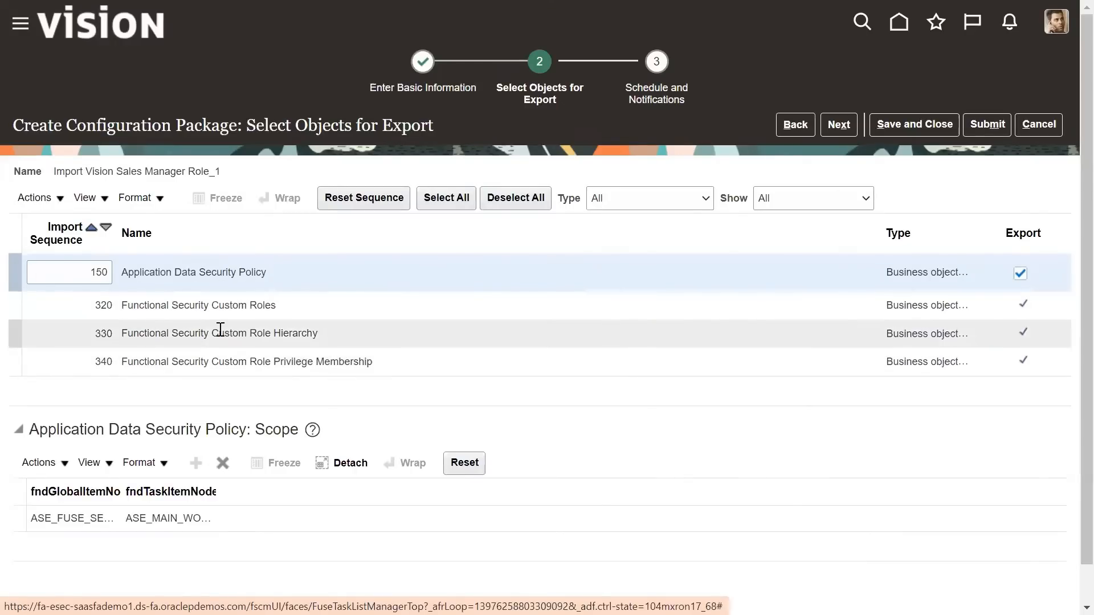
# Set the import sequence of Application Data Security Policy to 360 and accept the sequence change
pyautogui.doubleClick(102, 274)
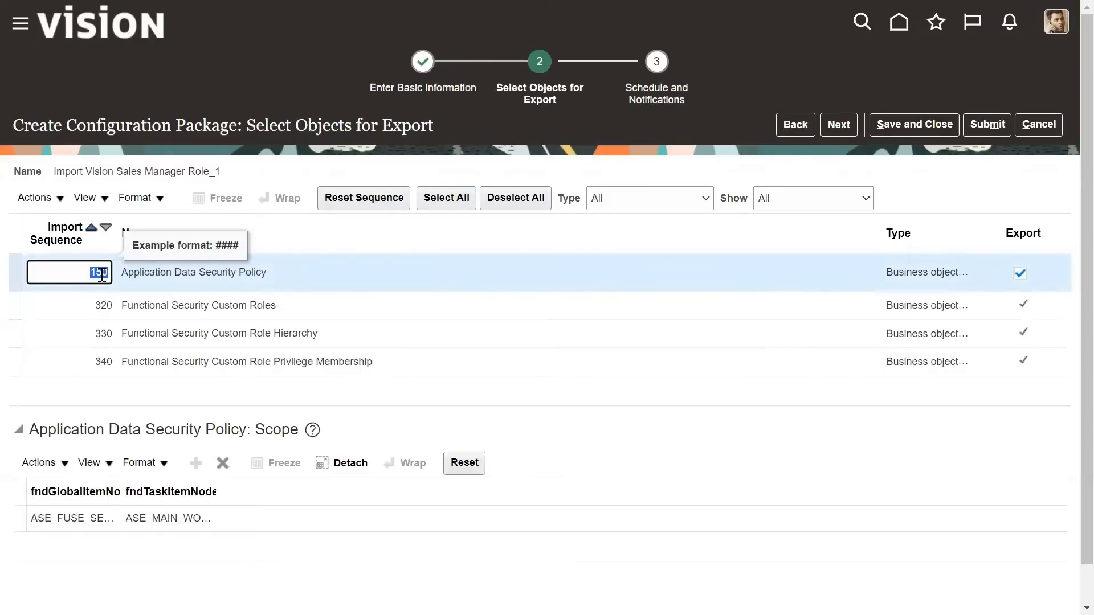
pyautogui.write('360')
pyautogui.press('Tab')
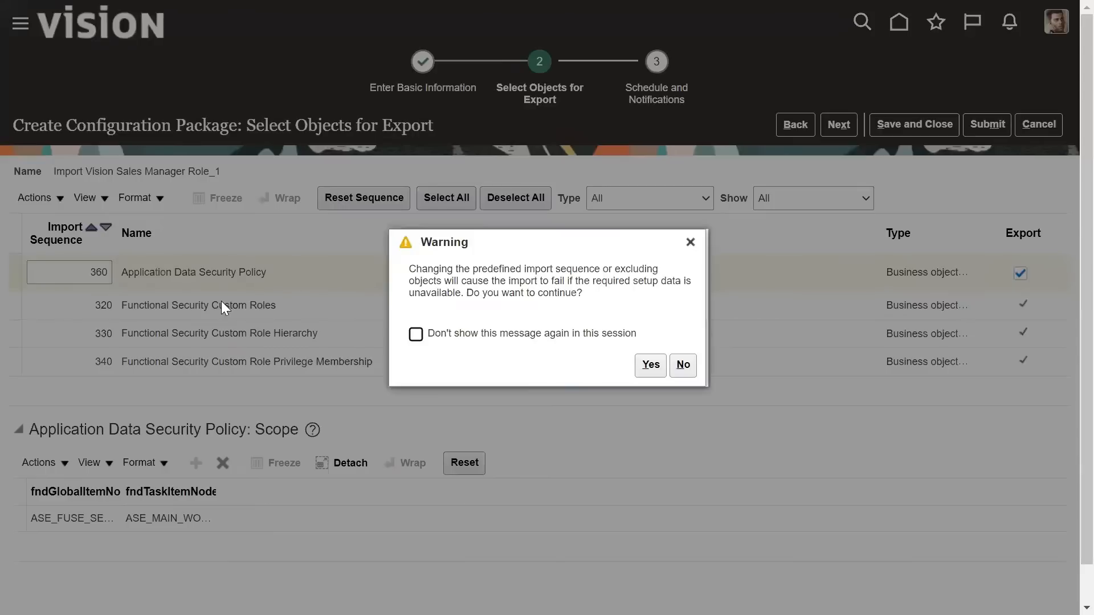
pyautogui.click(657, 365)
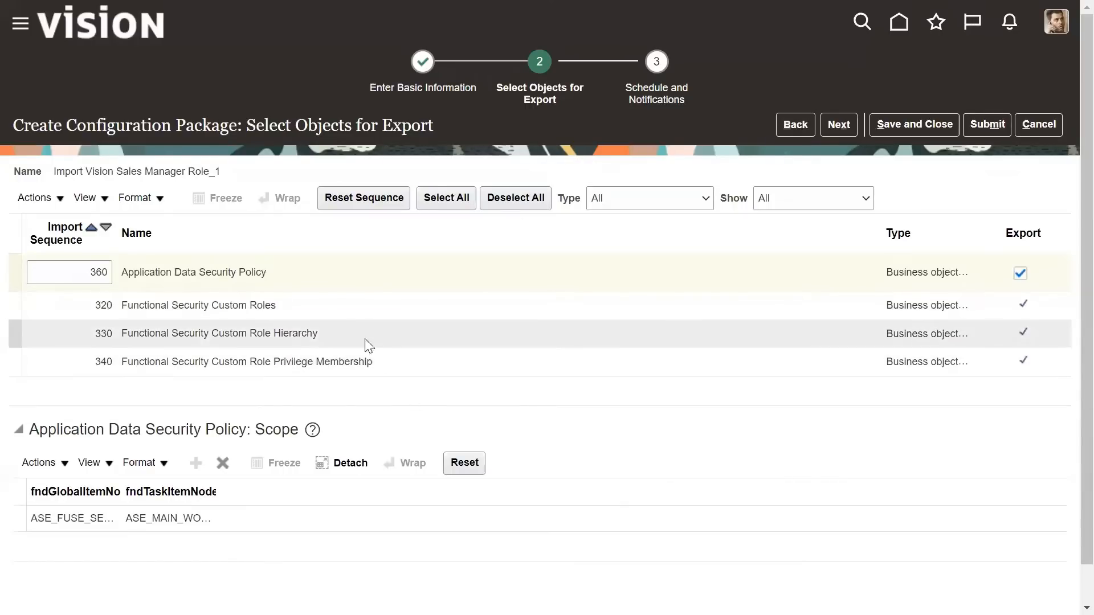
# Start adding scope to Functional Security Custom Roles and search for roles named "Vision"
pyautogui.click(338, 302)
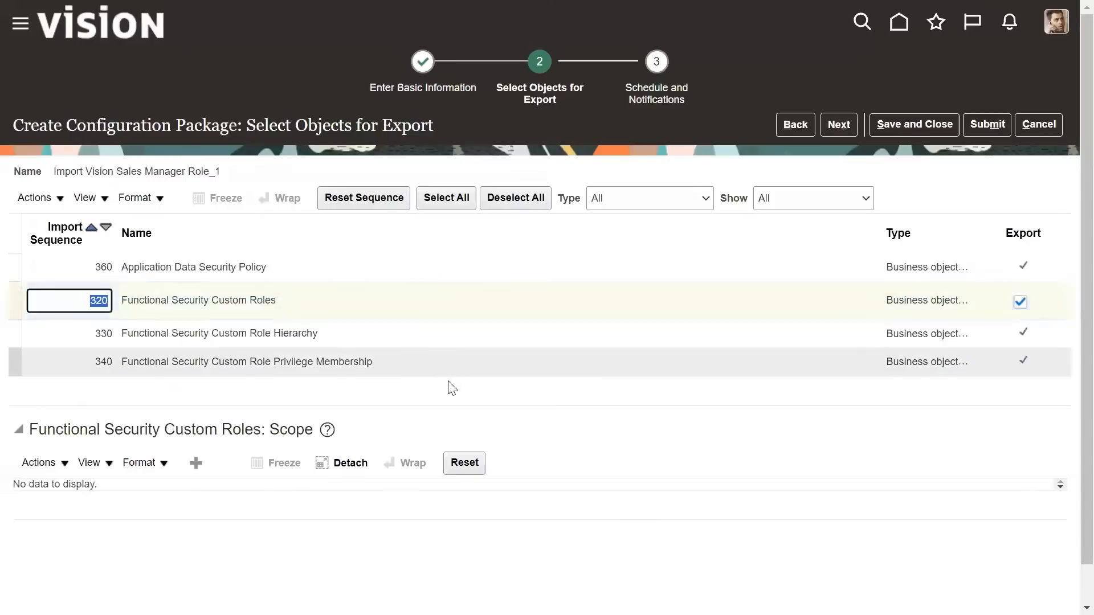
pyautogui.click(296, 300)
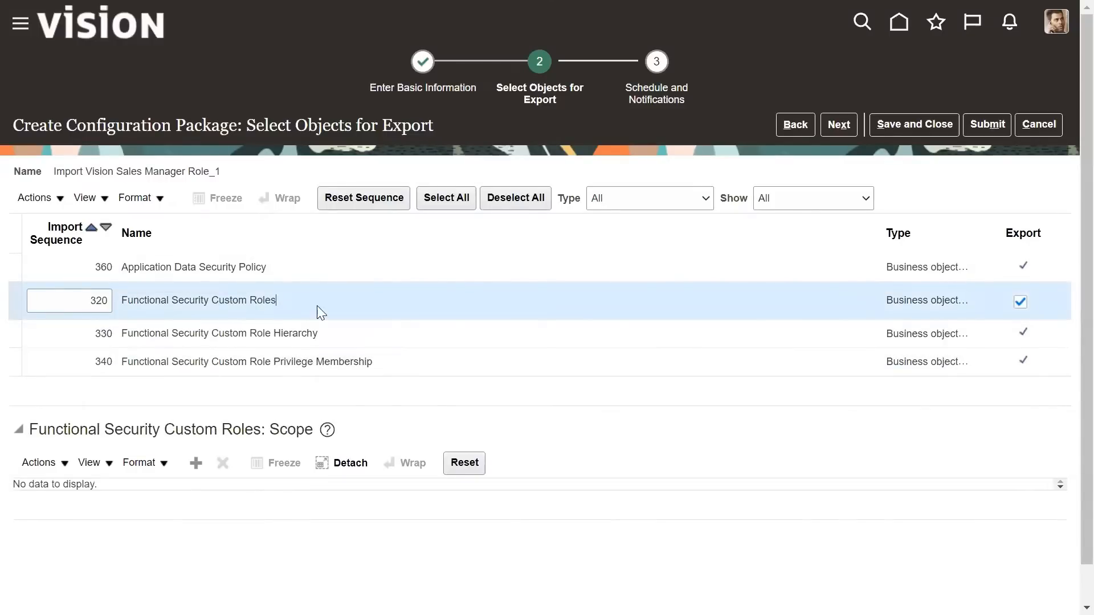
pyautogui.scroll(-2, 253, 151)
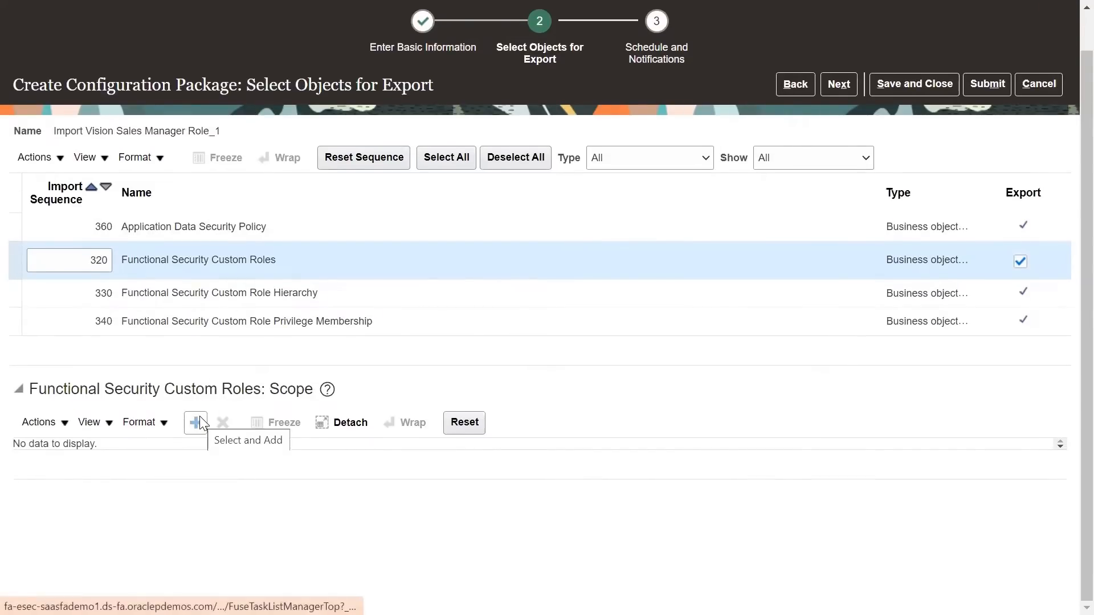
pyautogui.click(194, 423)
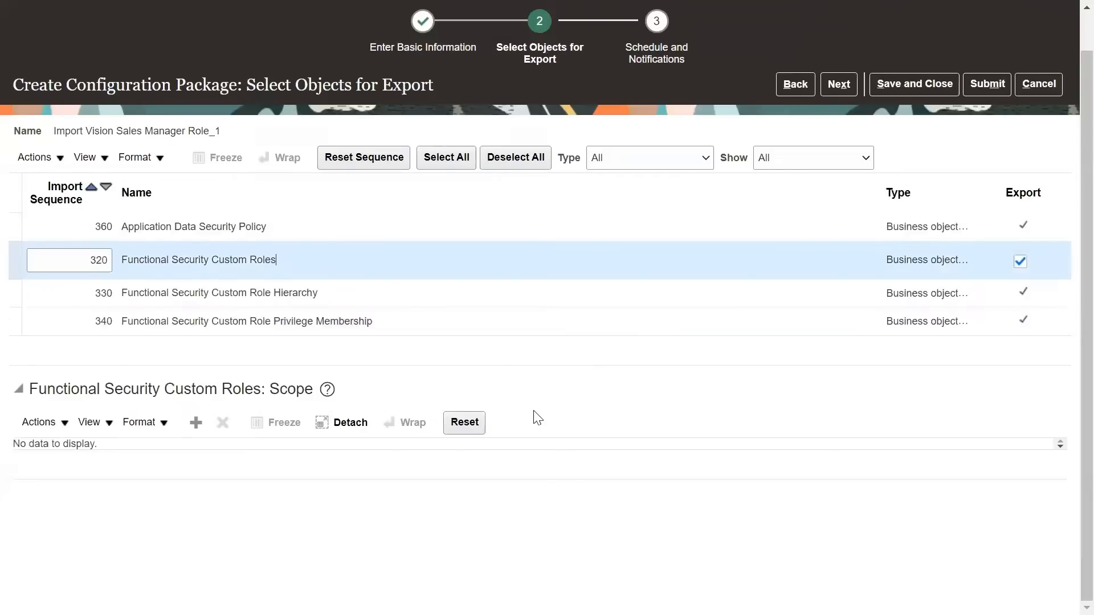
pyautogui.click(195, 424)
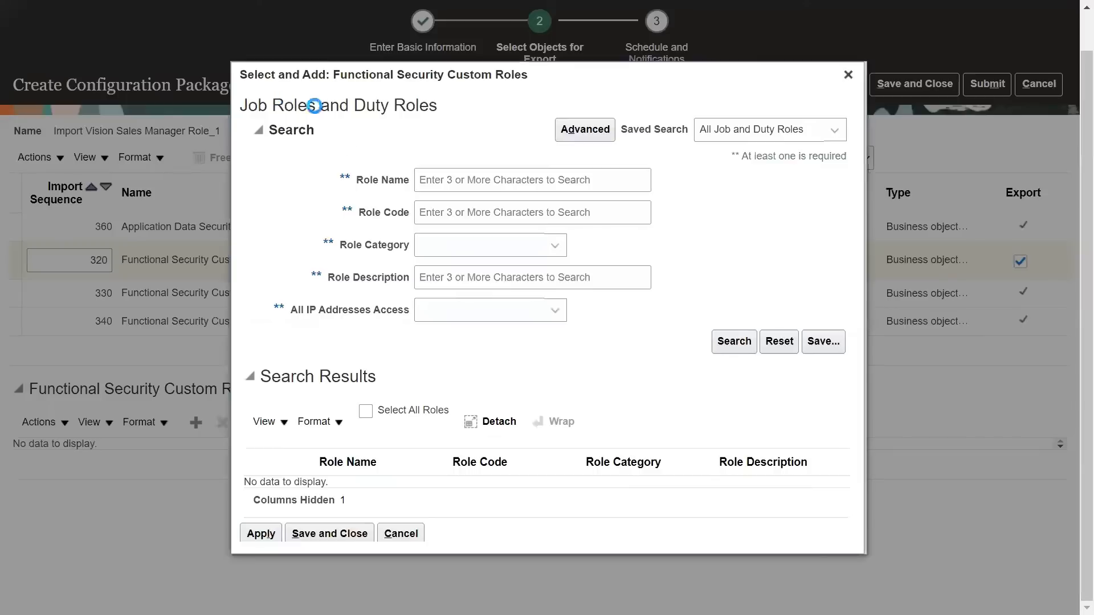
pyautogui.click(467, 176)
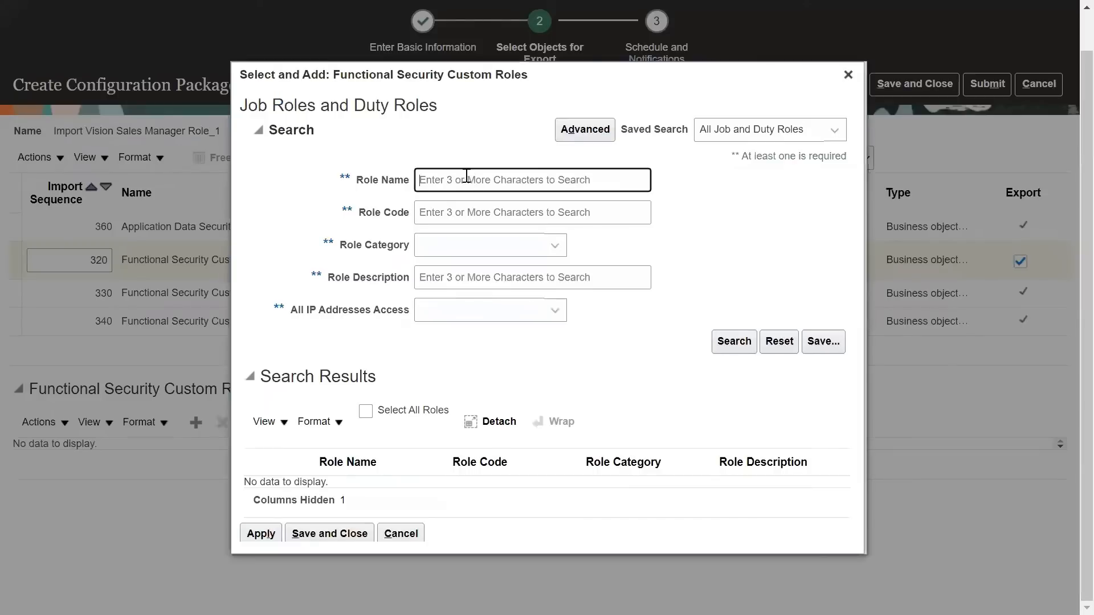
pyautogui.write('V')
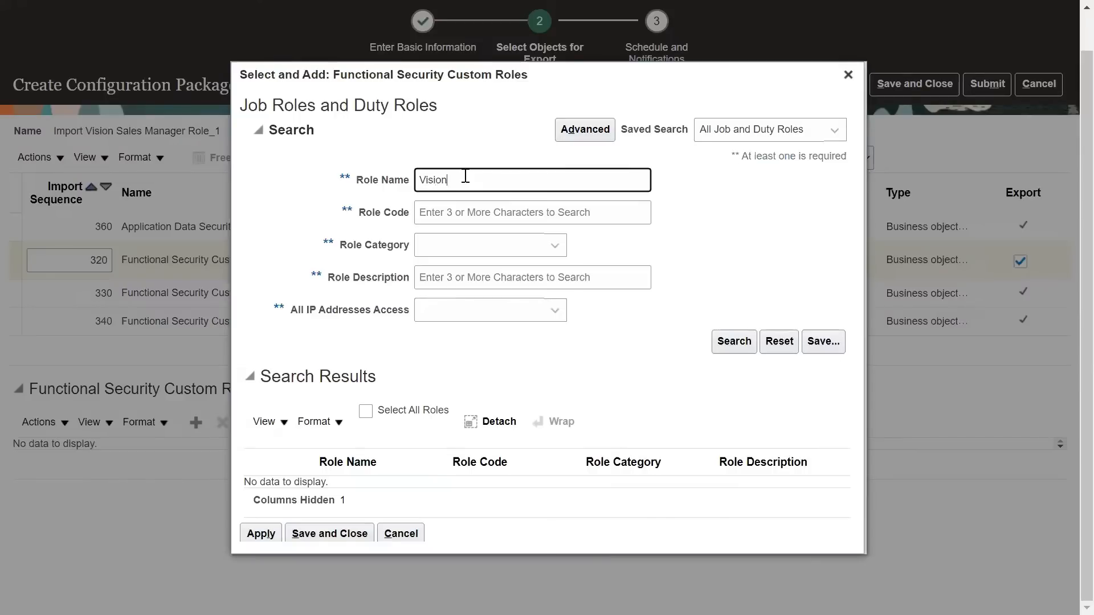
pyautogui.write('ision')
pyautogui.click(733, 341)
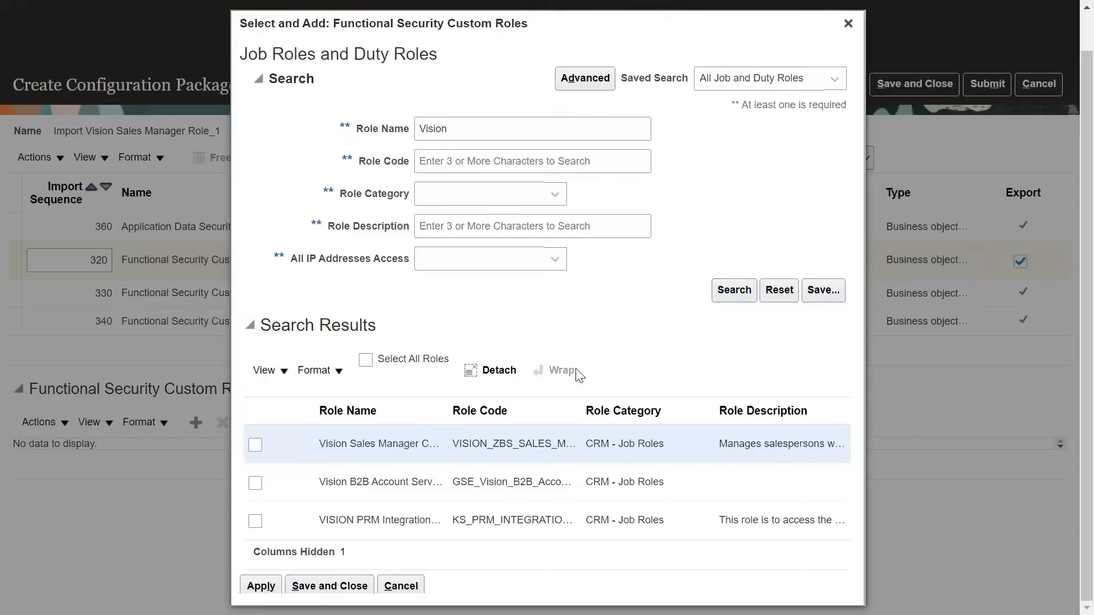
# Select the Vision Sales Manager and VISION PRM Integration roles and save them to the export scope
pyautogui.click(255, 445)
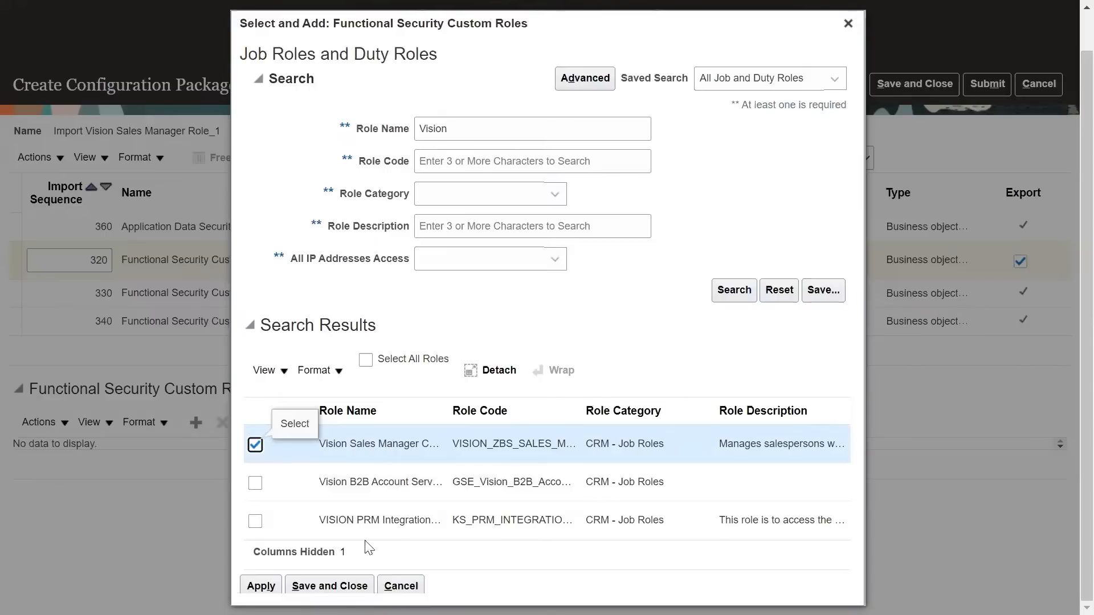
pyautogui.click(255, 523)
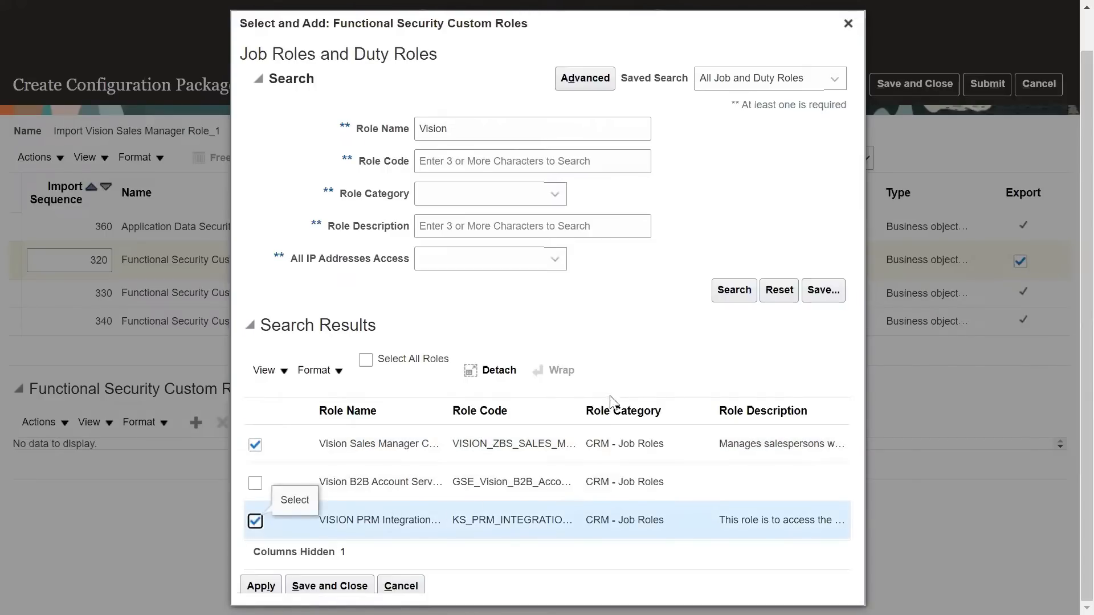
pyautogui.click(329, 585)
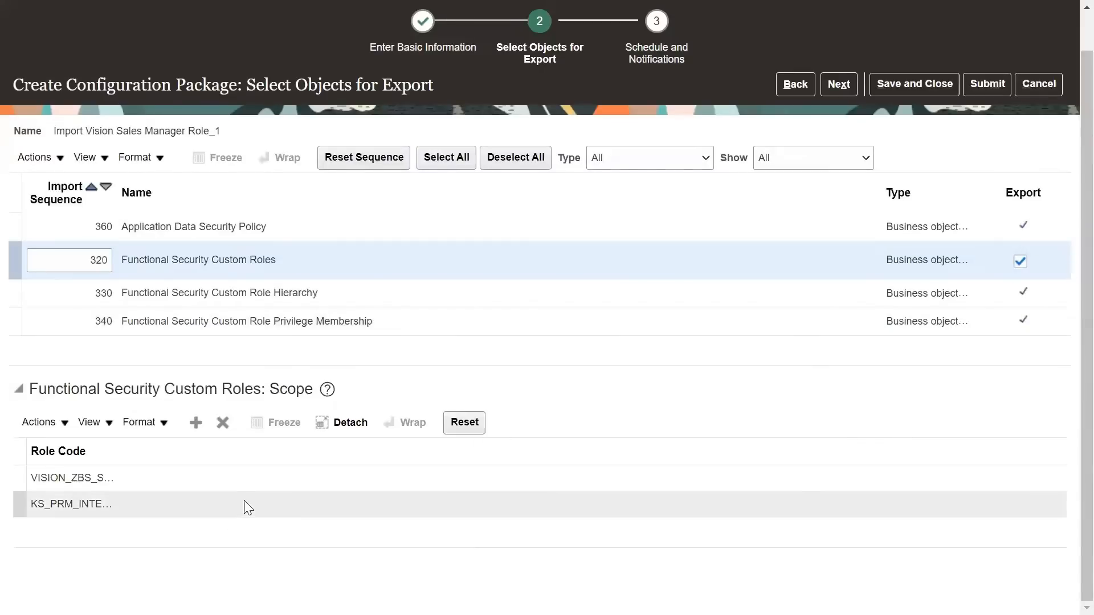
# Continue to Schedule and Notifications, submit the configuration package to run as soon as possible, and confirm the export
pyautogui.scroll(1, 758, 364)
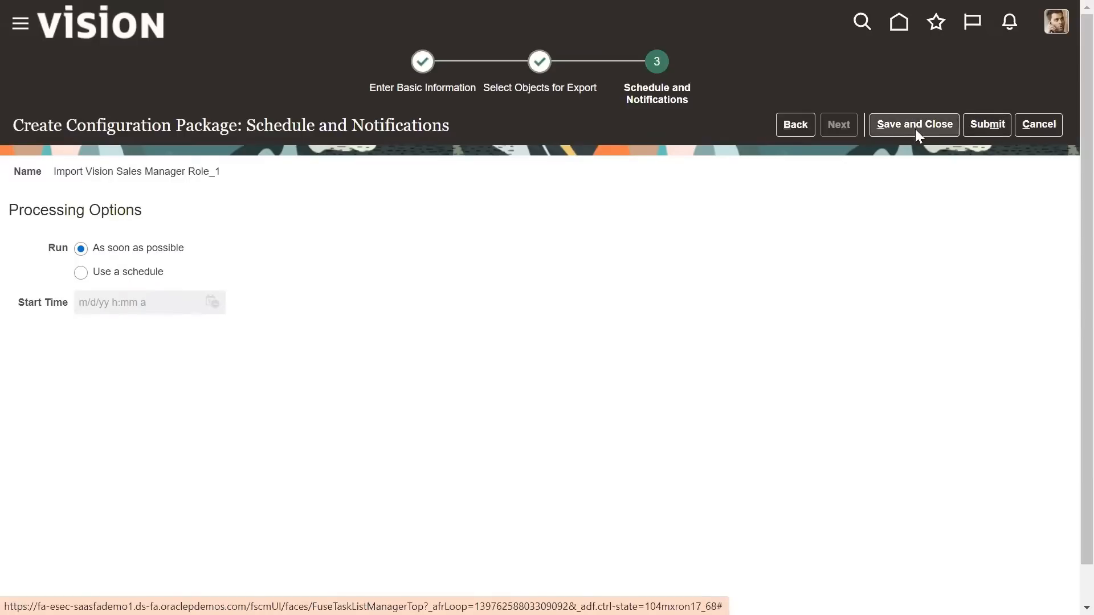
pyautogui.click(995, 122)
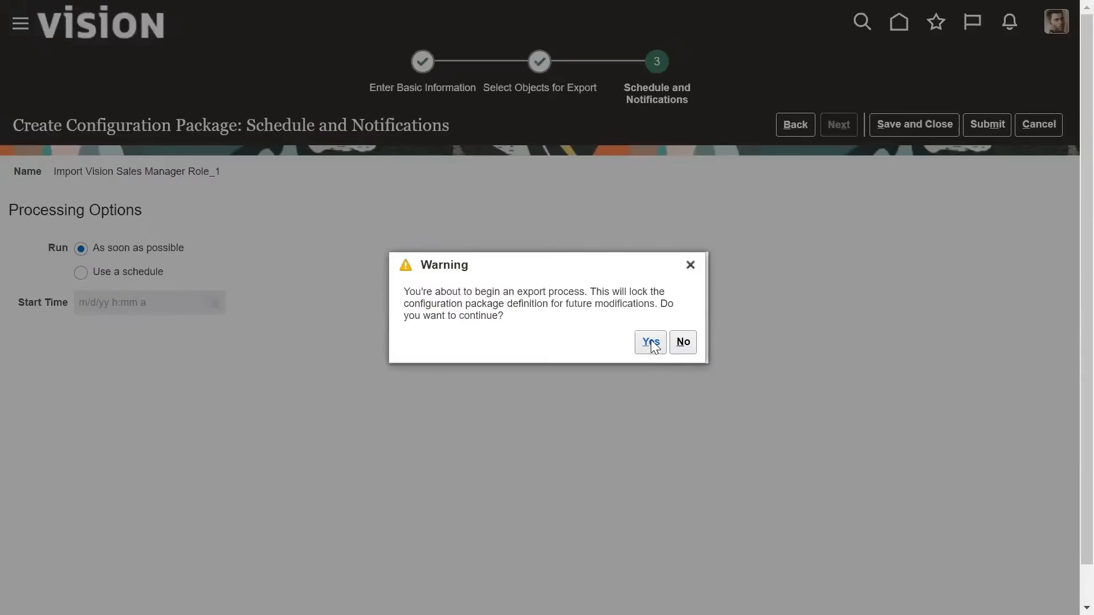
pyautogui.click(651, 344)
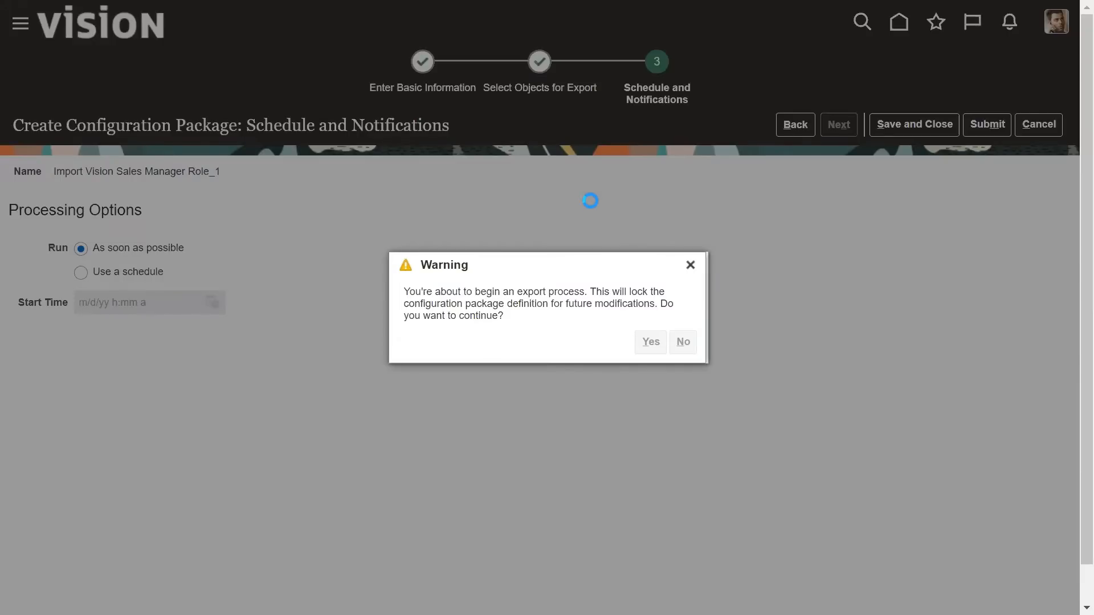
# Refresh the export process, open its results page, and check the available report downloads
pyautogui.scroll(-1, 707, 214)
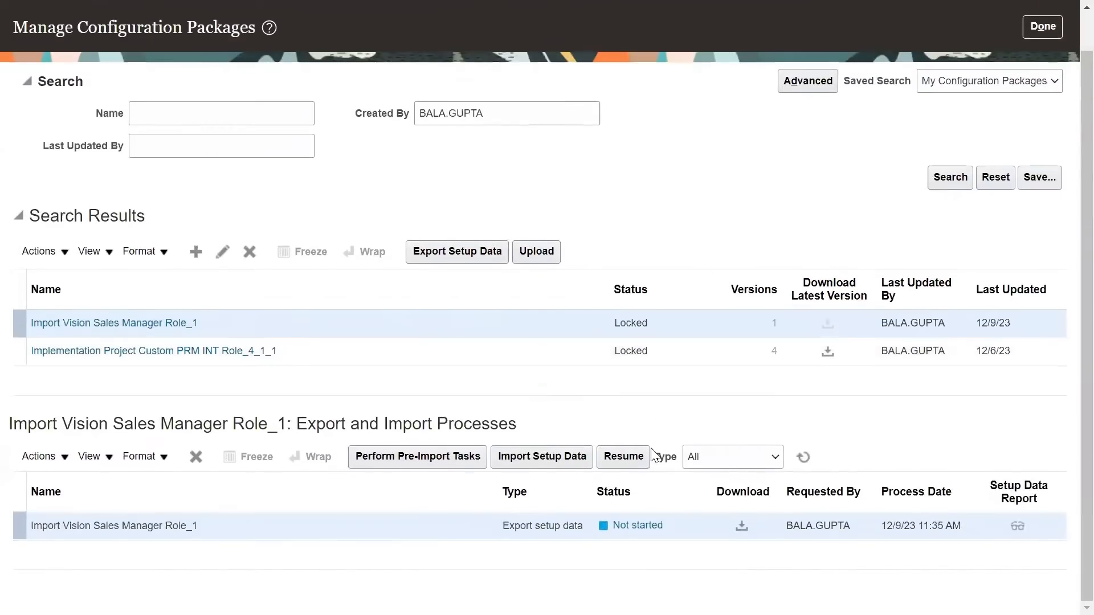
pyautogui.click(803, 457)
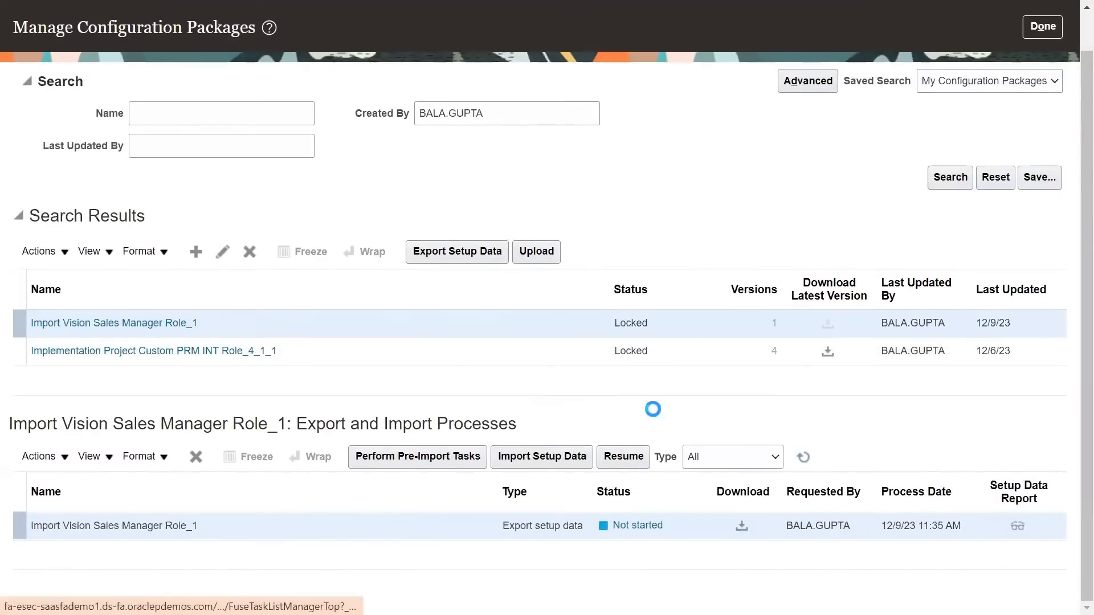
pyautogui.click(629, 526)
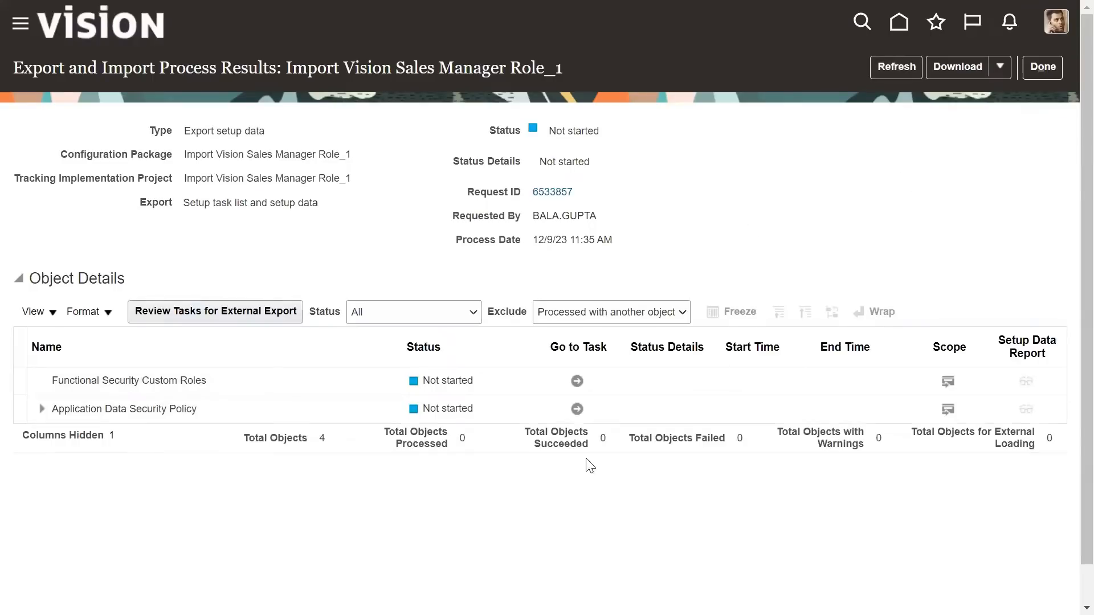
pyautogui.click(897, 68)
pyautogui.click(1003, 70)
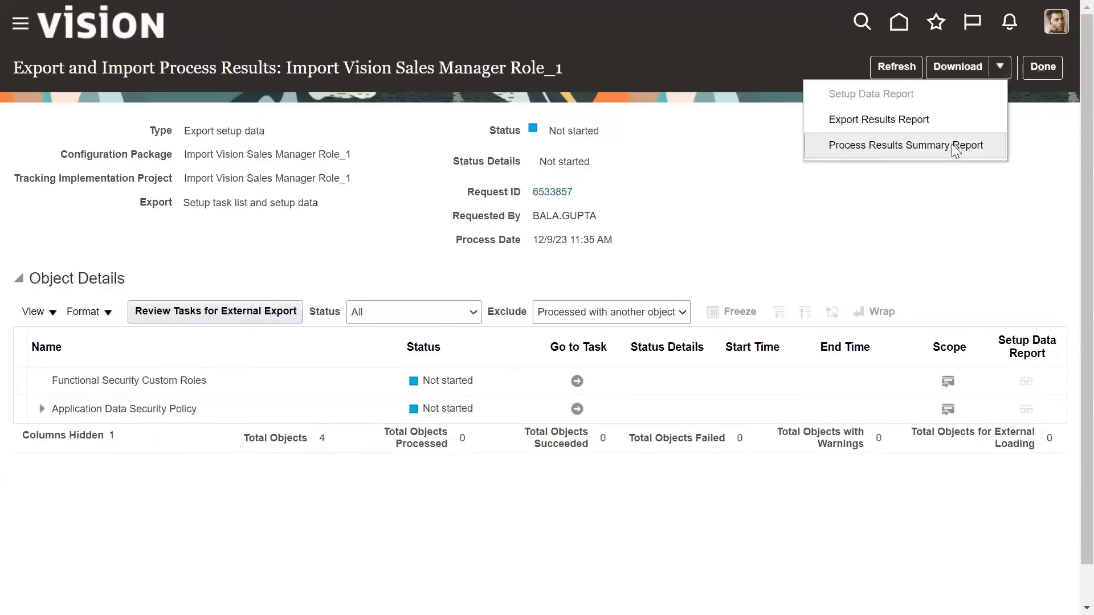
pyautogui.click(776, 183)
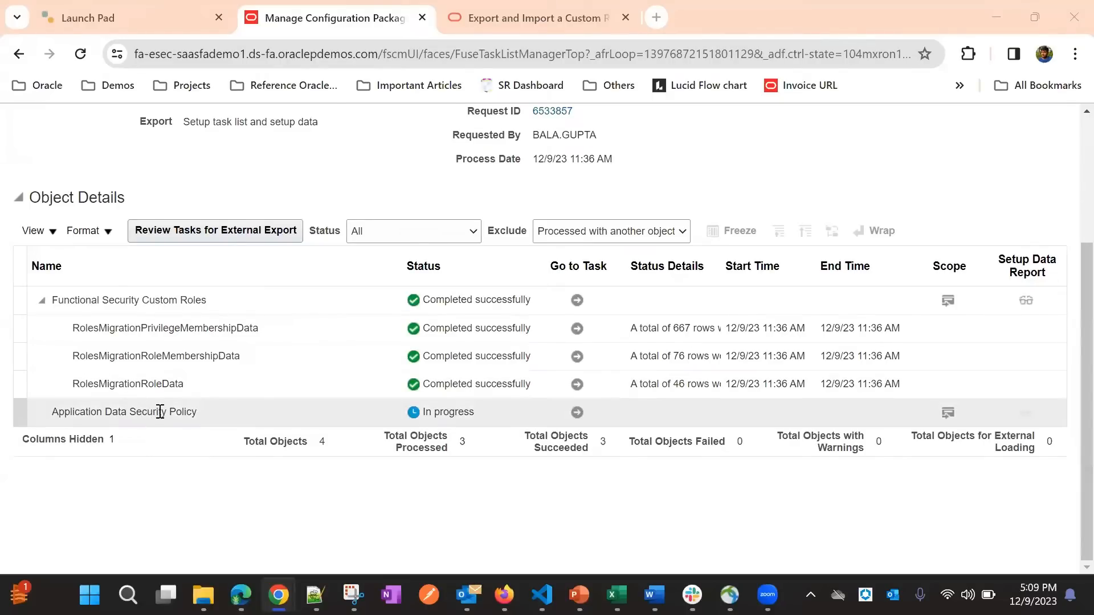
# Review the Application Data Security Policy message details, refresh the process results, and check the report download options
pyautogui.click(275, 417)
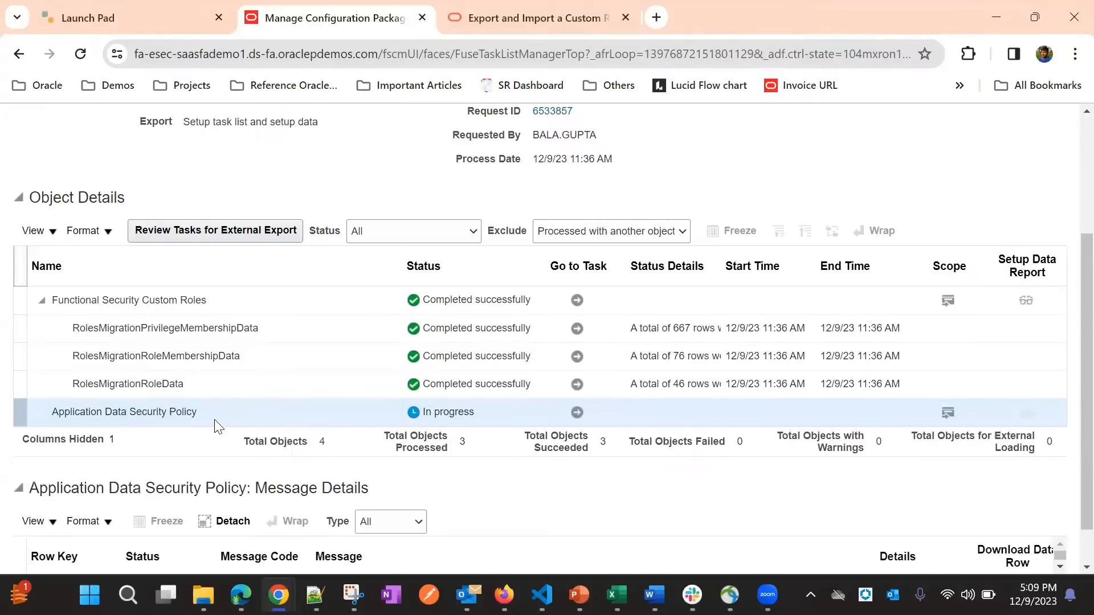
pyautogui.scroll(-1, 357, 479)
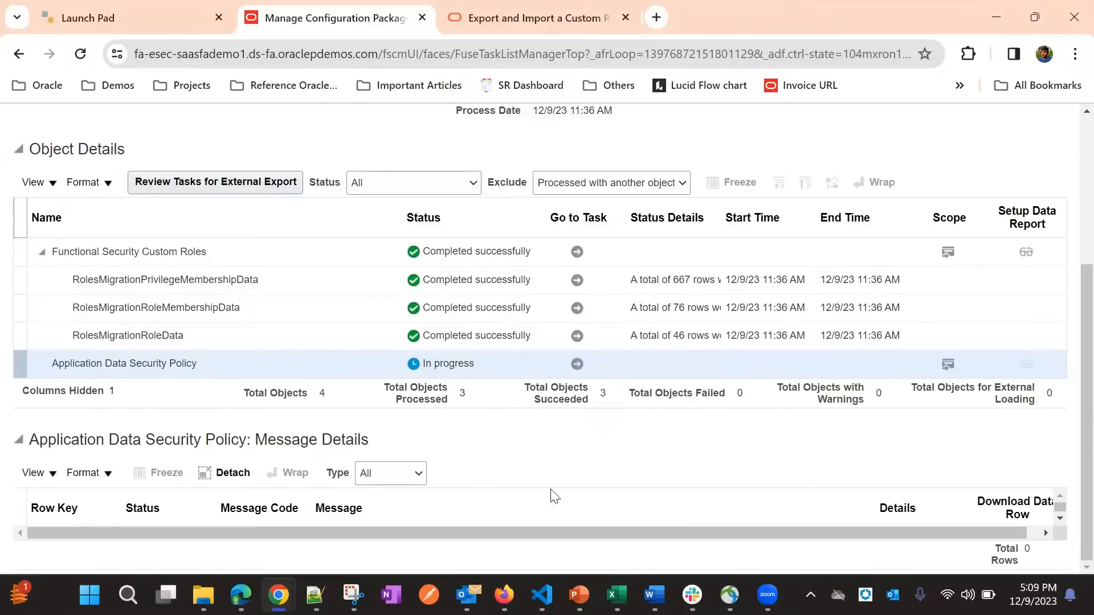
pyautogui.scroll(4, 843, 308)
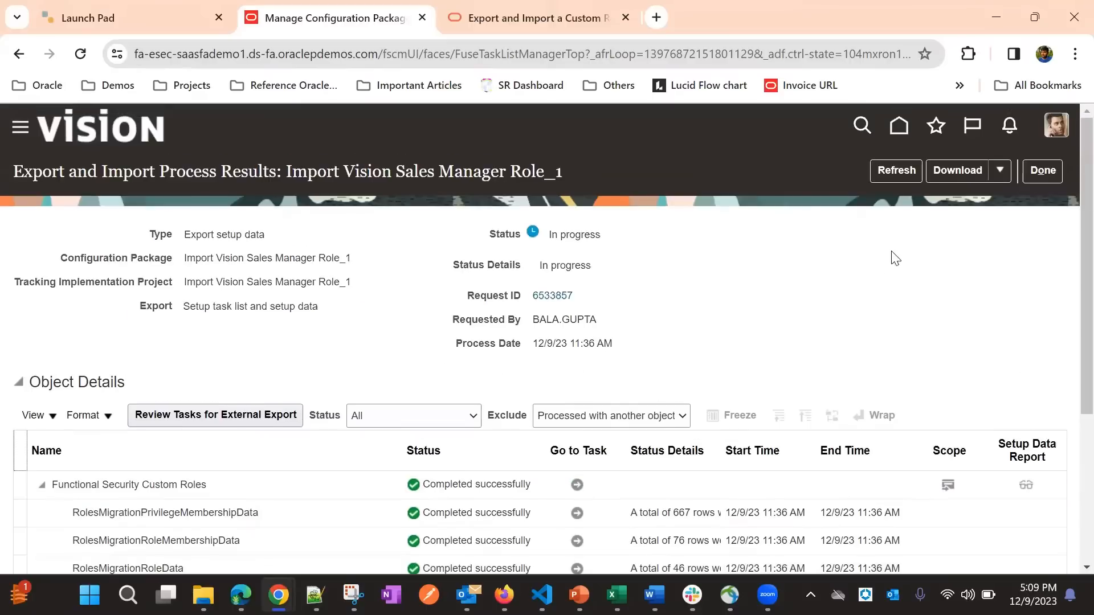
pyautogui.click(900, 177)
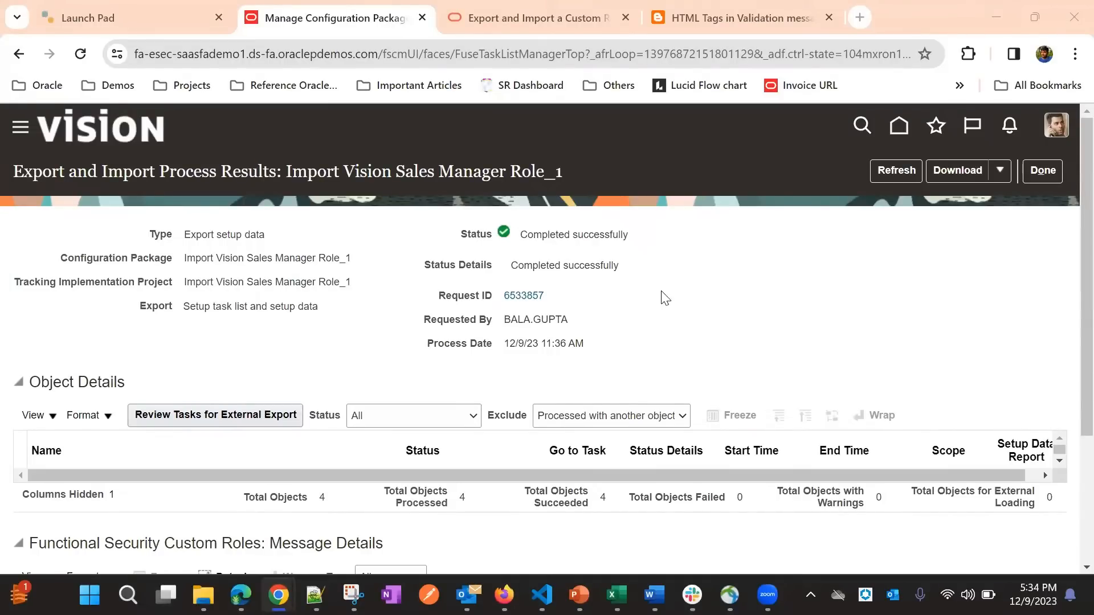
pyautogui.scroll(-3, 665, 297)
pyautogui.scroll(3, 652, 431)
pyautogui.click(1000, 171)
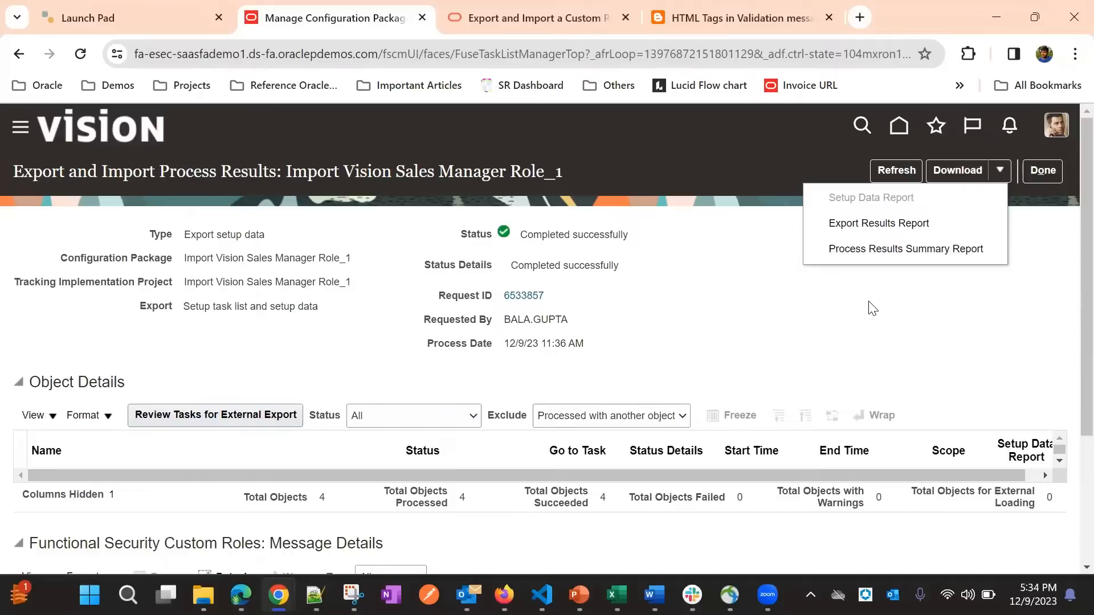
# Return to Manage Configuration Packages and refresh the Import Vision Sales Manager Role_1 export process
pyautogui.click(1046, 170)
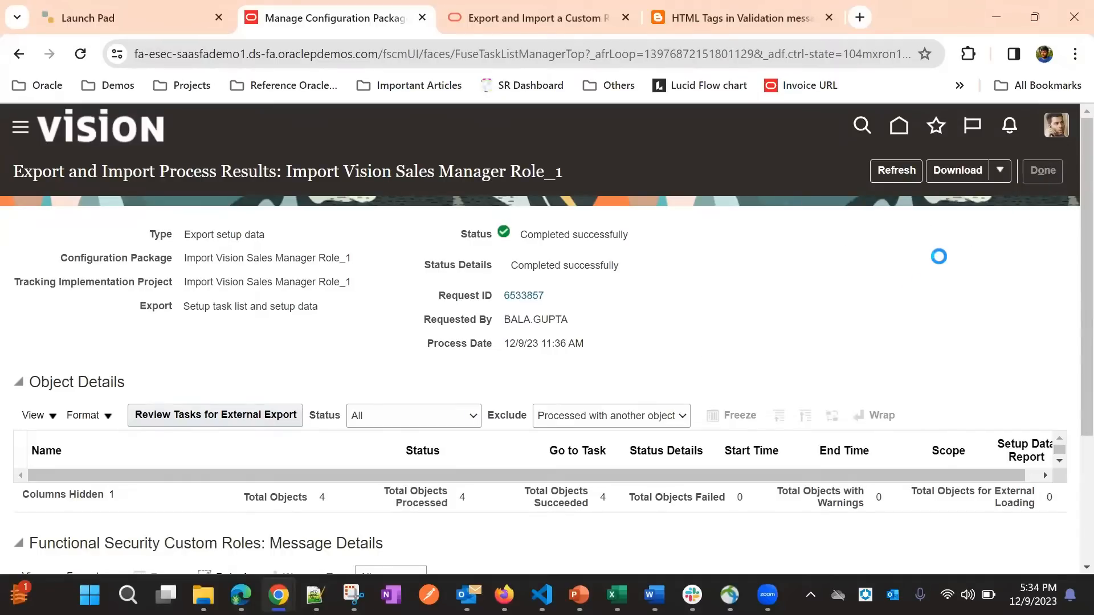
pyautogui.scroll(-3, 835, 317)
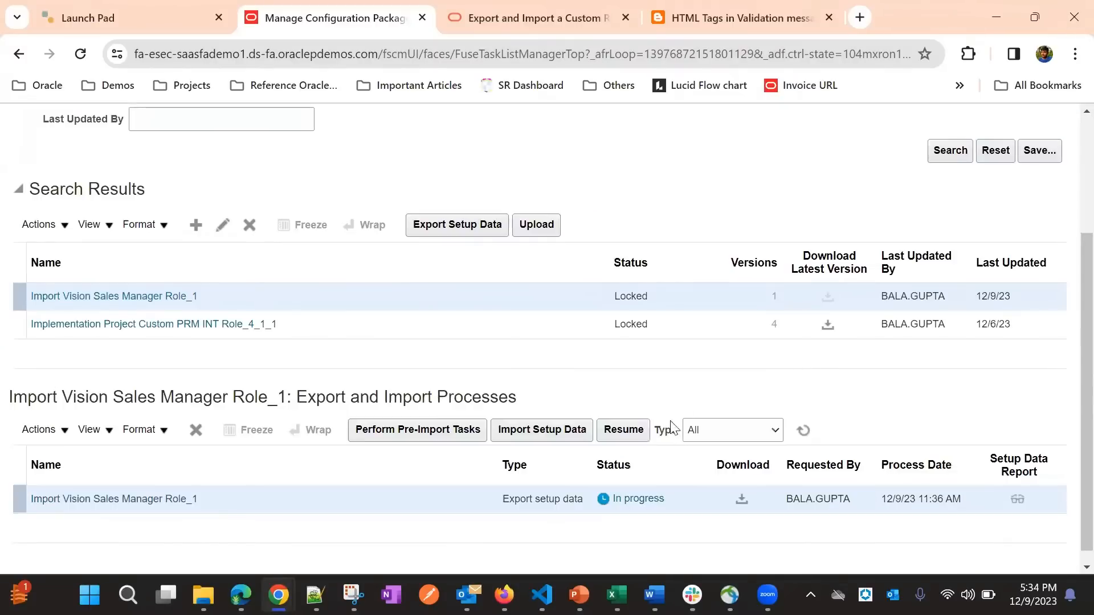
pyautogui.click(804, 430)
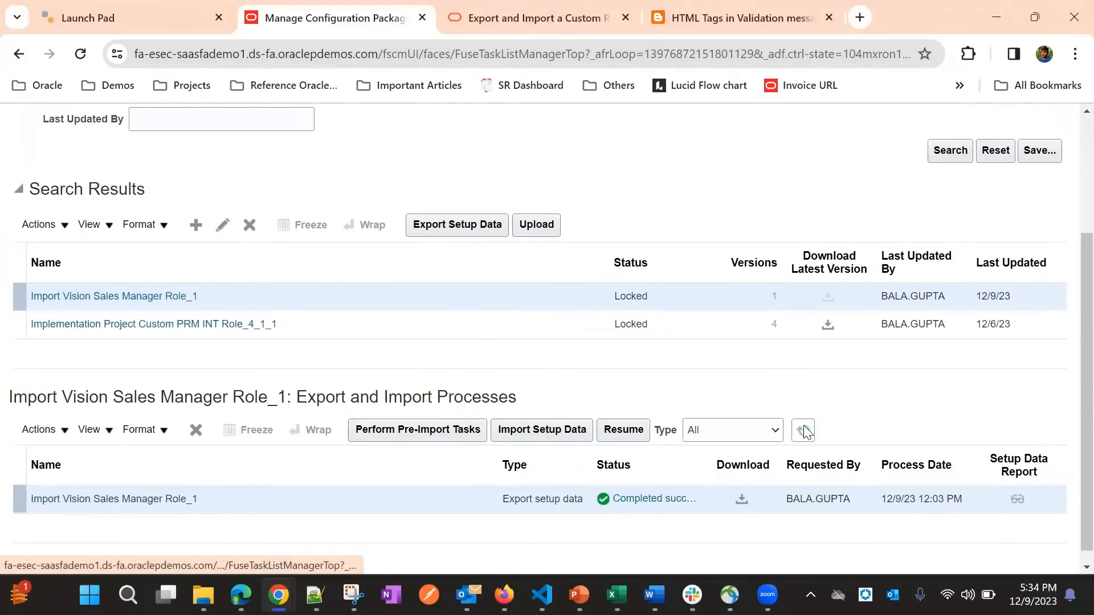
# Download the exported configuration package and save the zip file in the Downloads folder
pyautogui.click(742, 501)
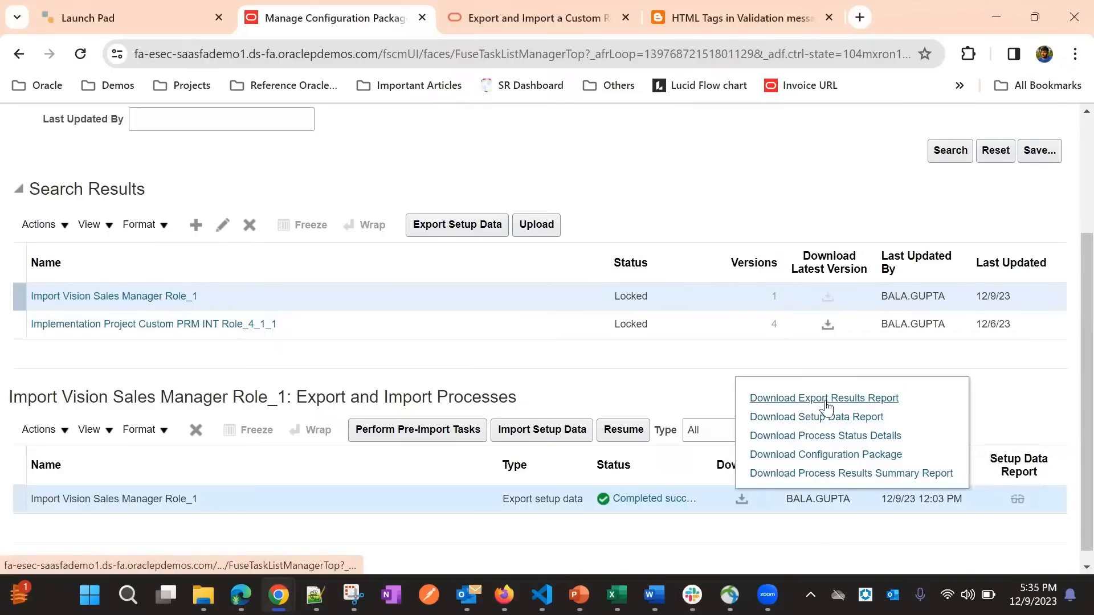
pyautogui.click(804, 456)
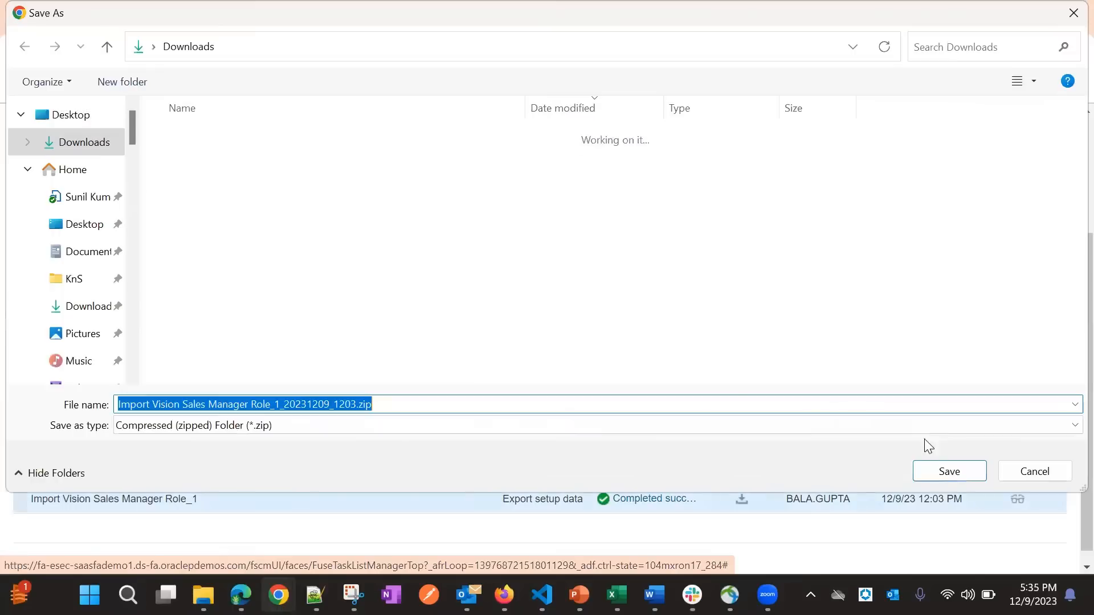
pyautogui.click(943, 471)
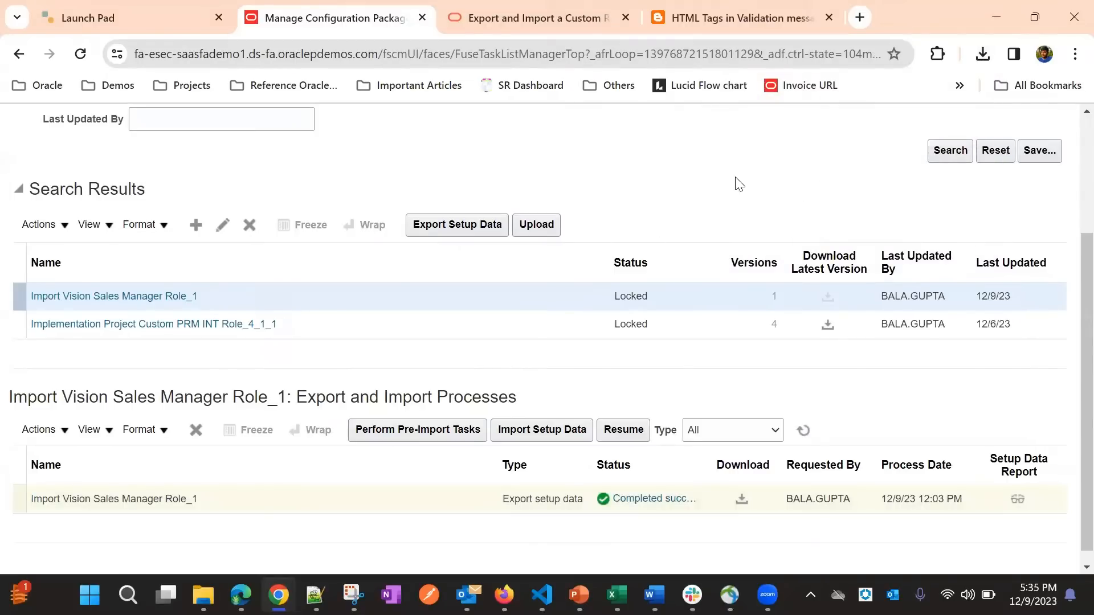
# Switch to the browser window of the target environment and display it in full screen
pyautogui.moveTo(278, 595)
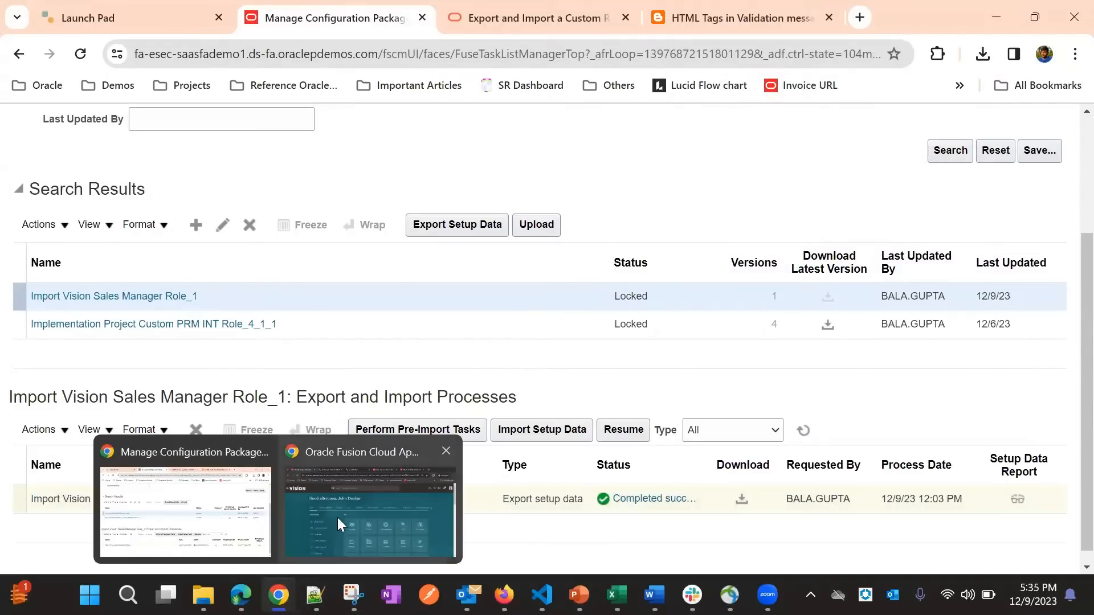
pyautogui.click(357, 512)
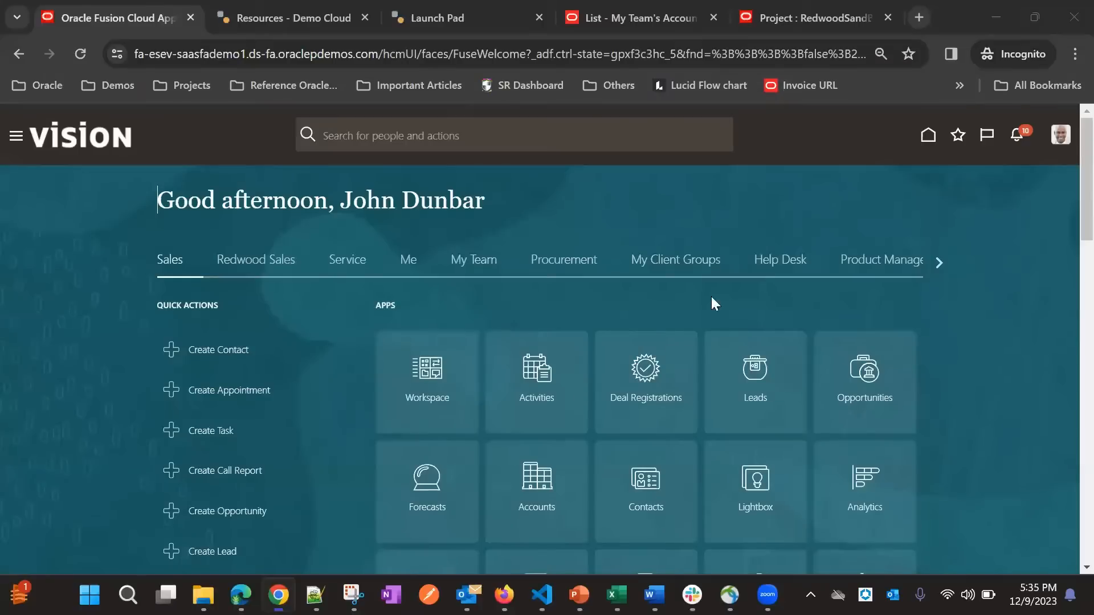
pyautogui.click(1075, 52)
pyautogui.click(1071, 360)
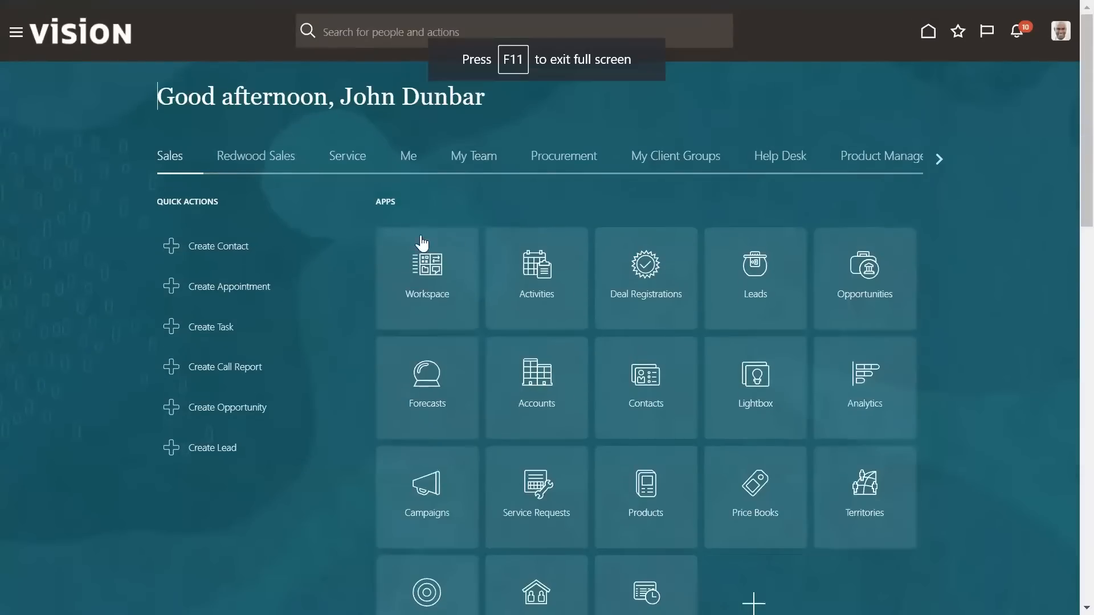
pyautogui.click(15, 32)
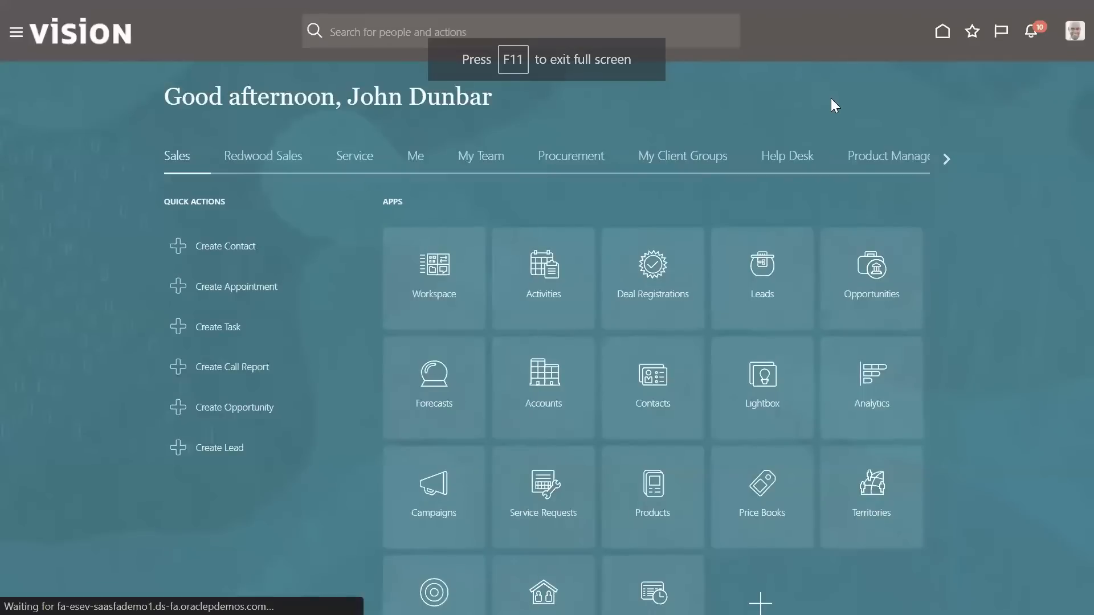
pyautogui.scroll(-3, 166, 410)
pyautogui.scroll(-5, 167, 410)
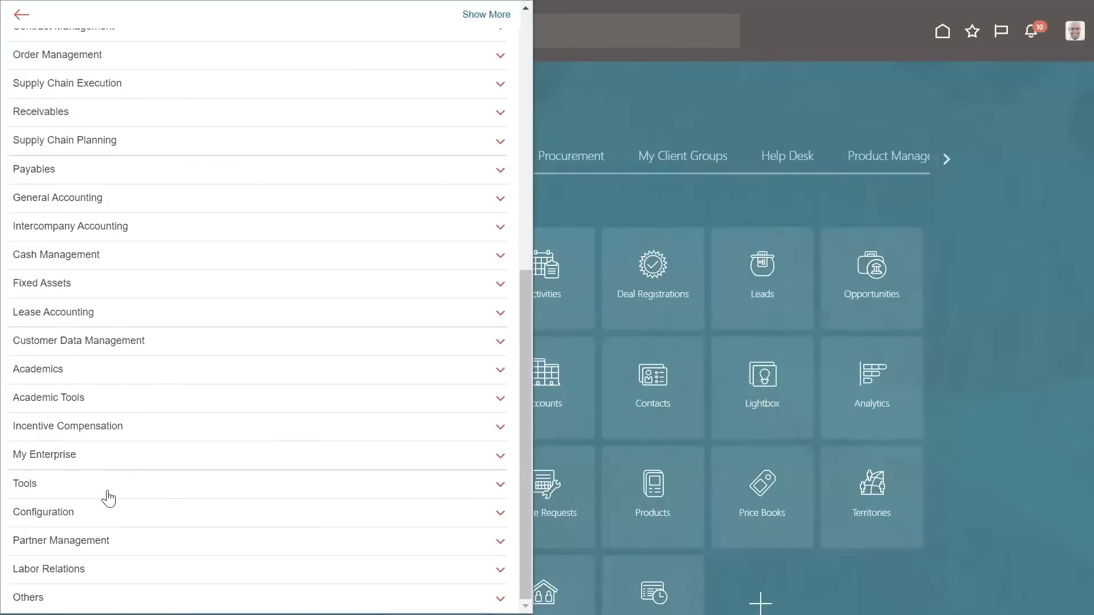
pyautogui.click(851, 107)
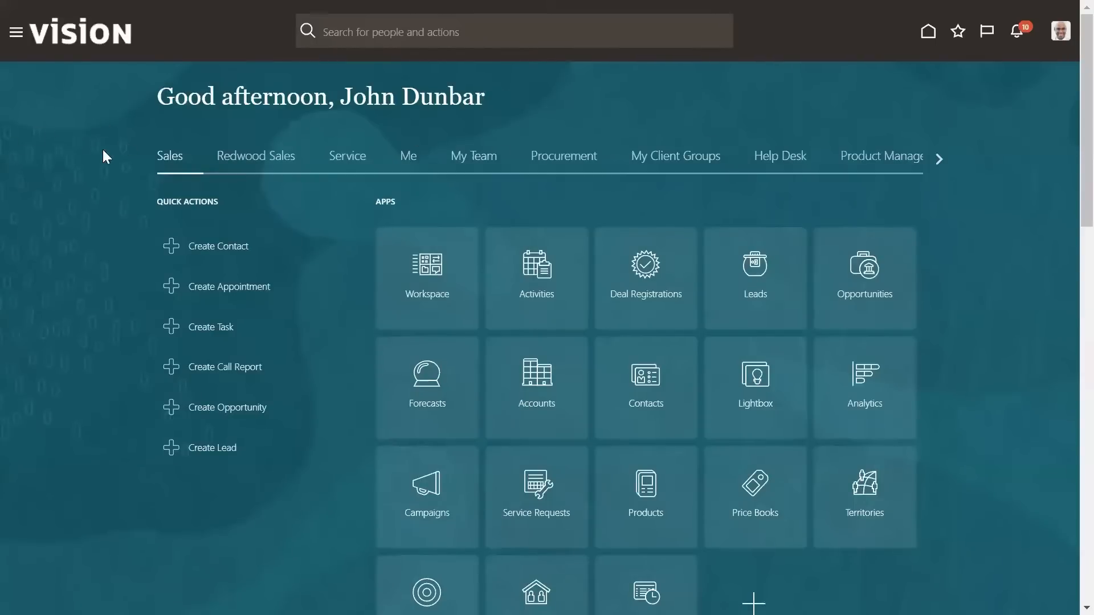
# Go to Setup and Maintenance in the target environment and open Manage Configuration Packages
pyautogui.click(1061, 35)
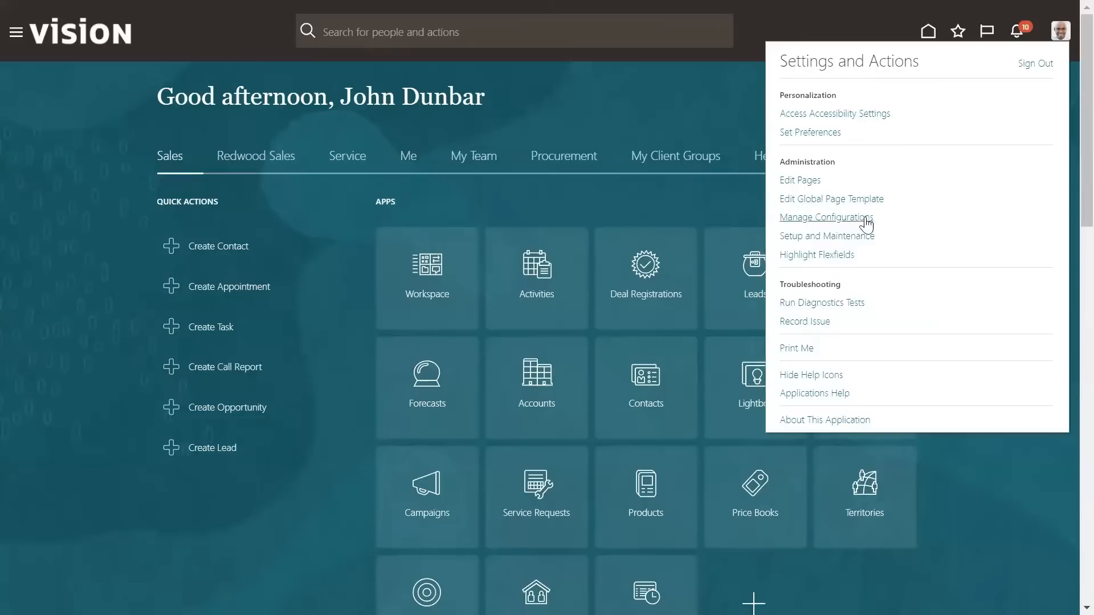
pyautogui.click(847, 238)
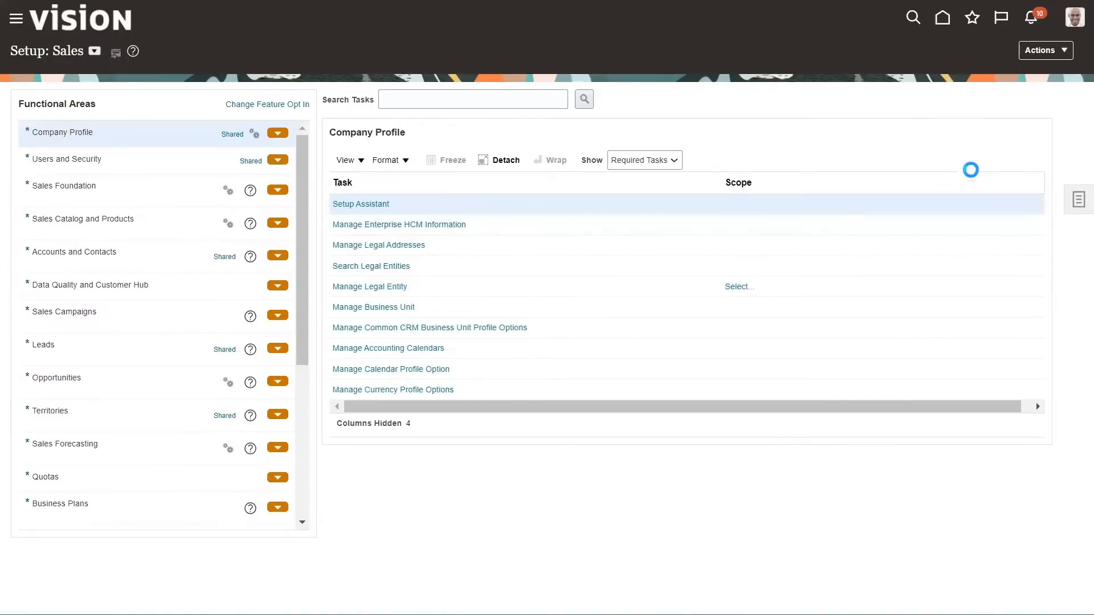
pyautogui.click(741, 110)
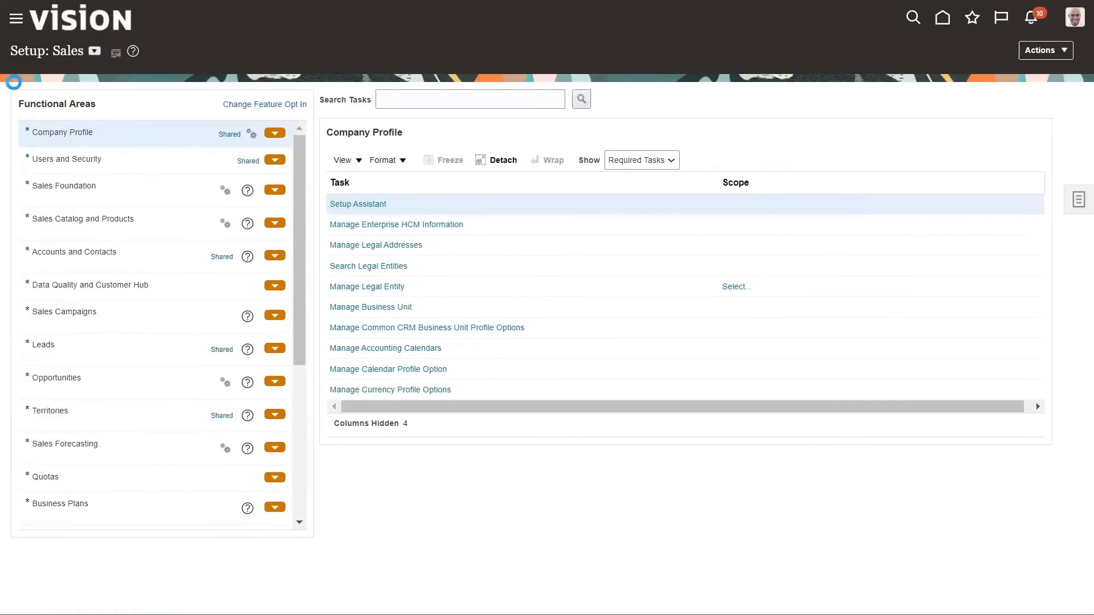
pyautogui.click(1076, 200)
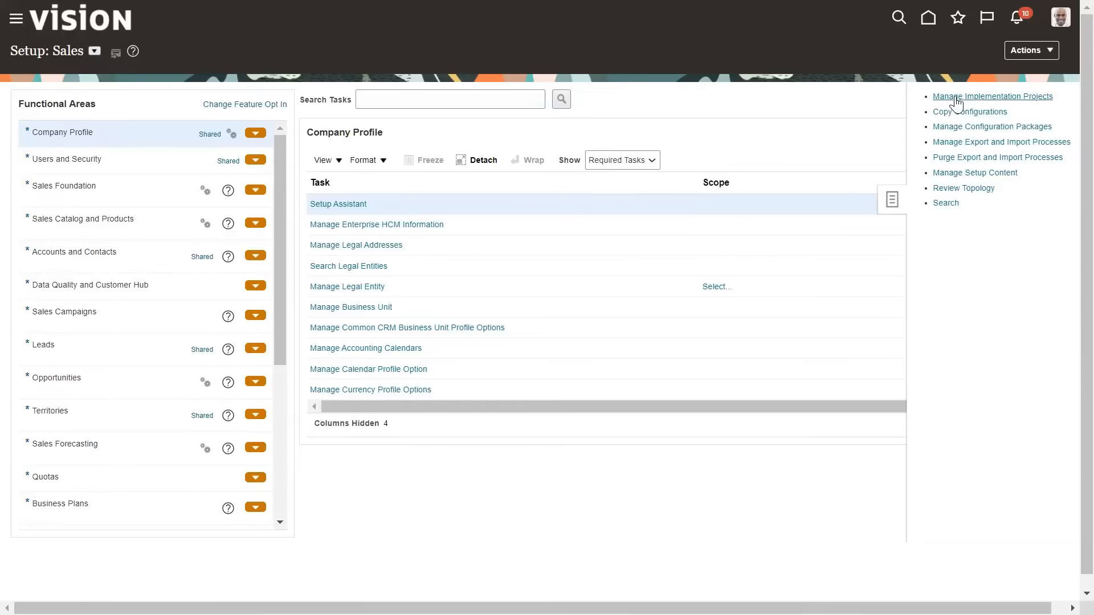
pyautogui.click(992, 129)
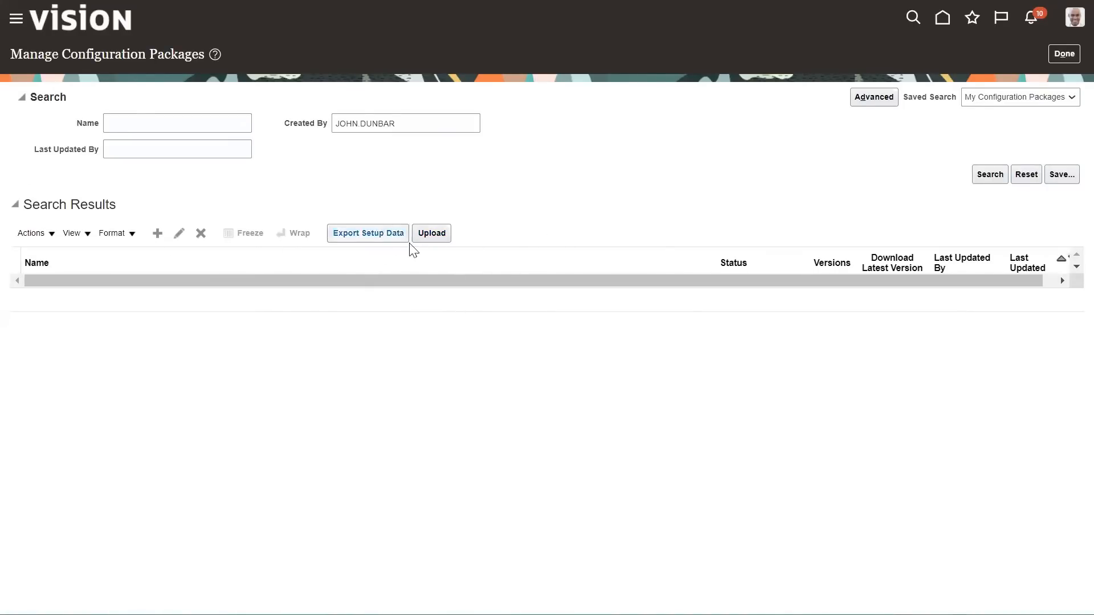
# Start a configuration package upload and choose Import Vision Sales Manager Role_1_20231209_1203.zip from the Downloads folder
pyautogui.click(433, 238)
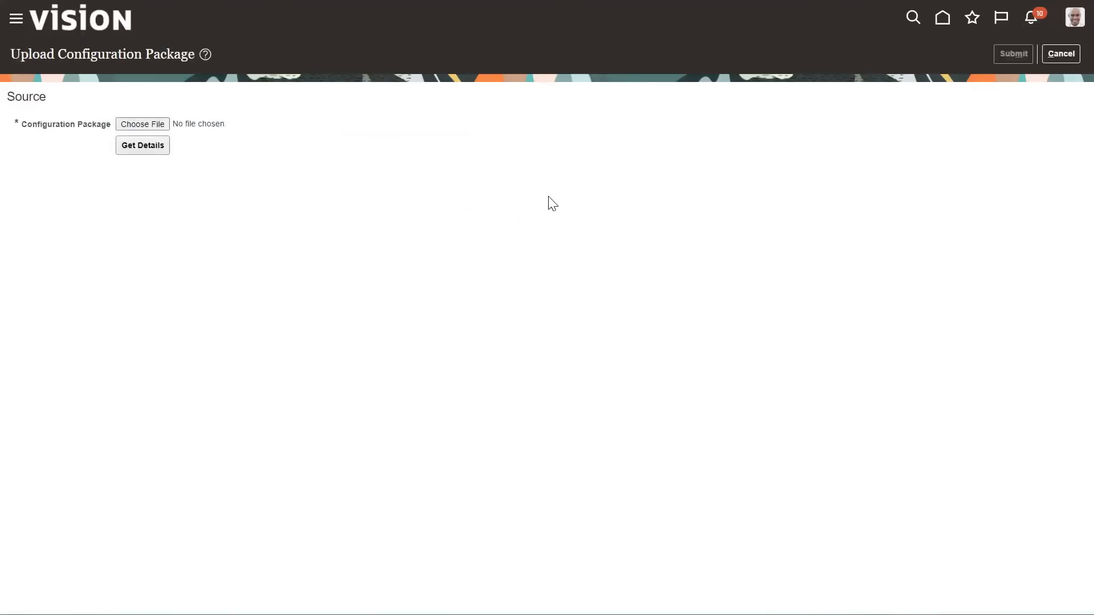
pyautogui.click(144, 124)
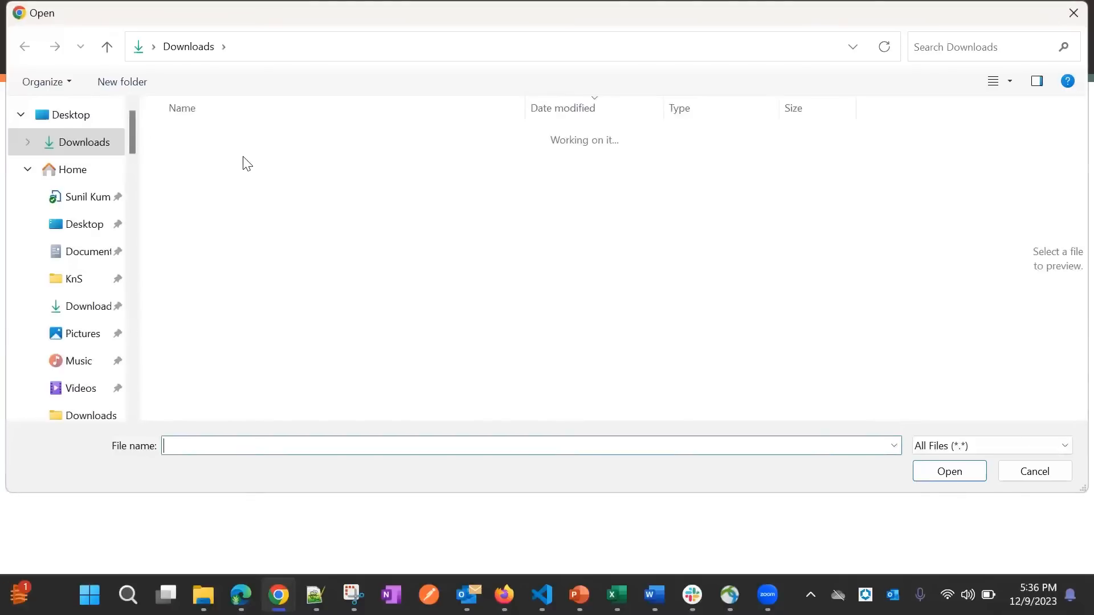
pyautogui.click(318, 165)
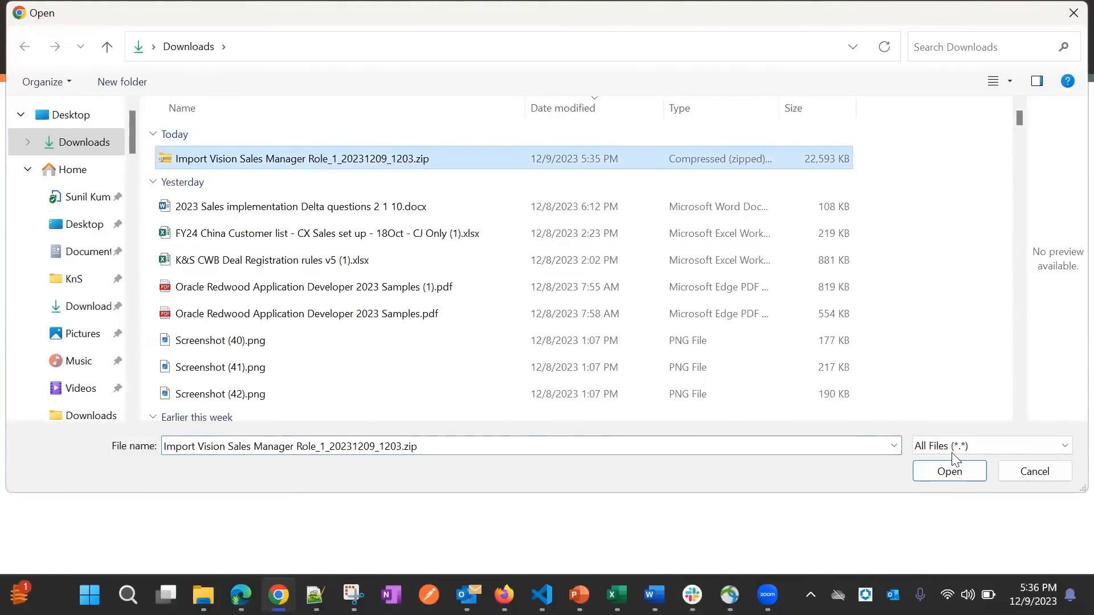
pyautogui.click(979, 472)
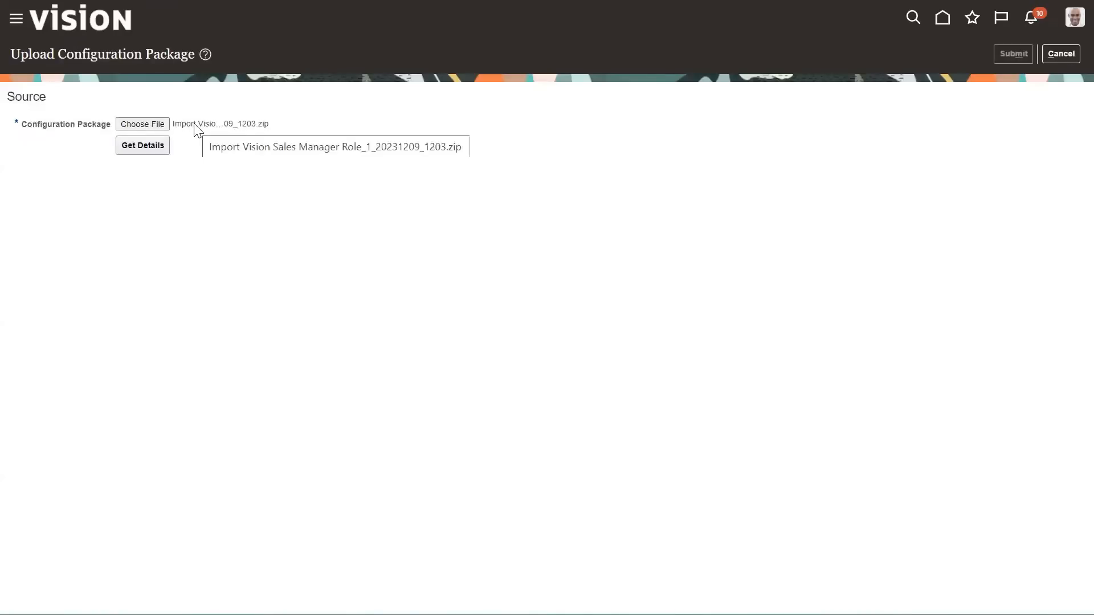
# Retrieve the details of the chosen configuration package and submit its upload
pyautogui.click(144, 140)
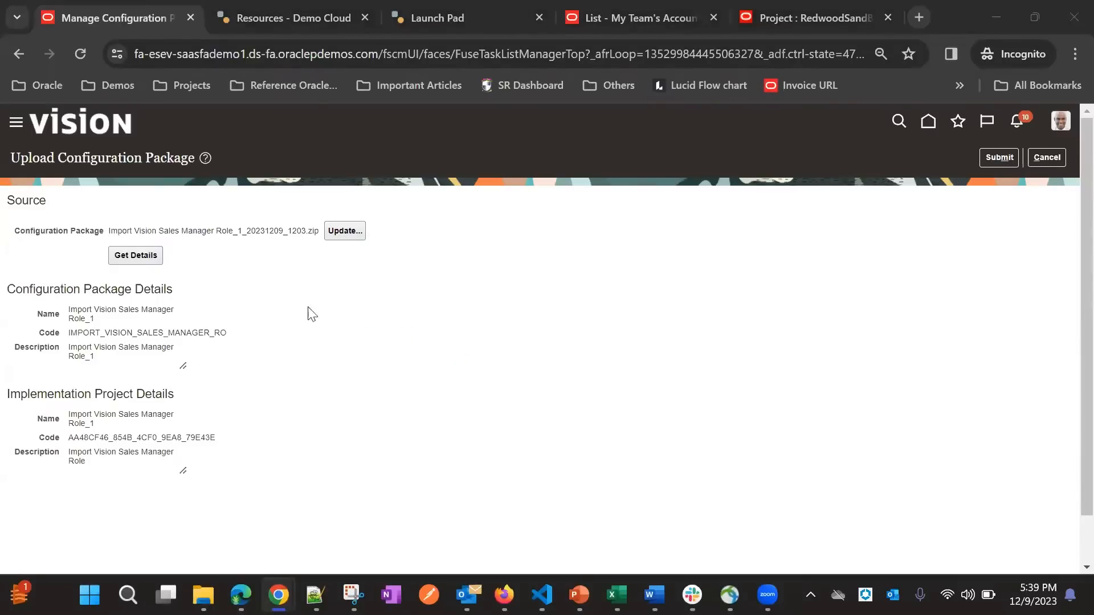
pyautogui.click(1004, 159)
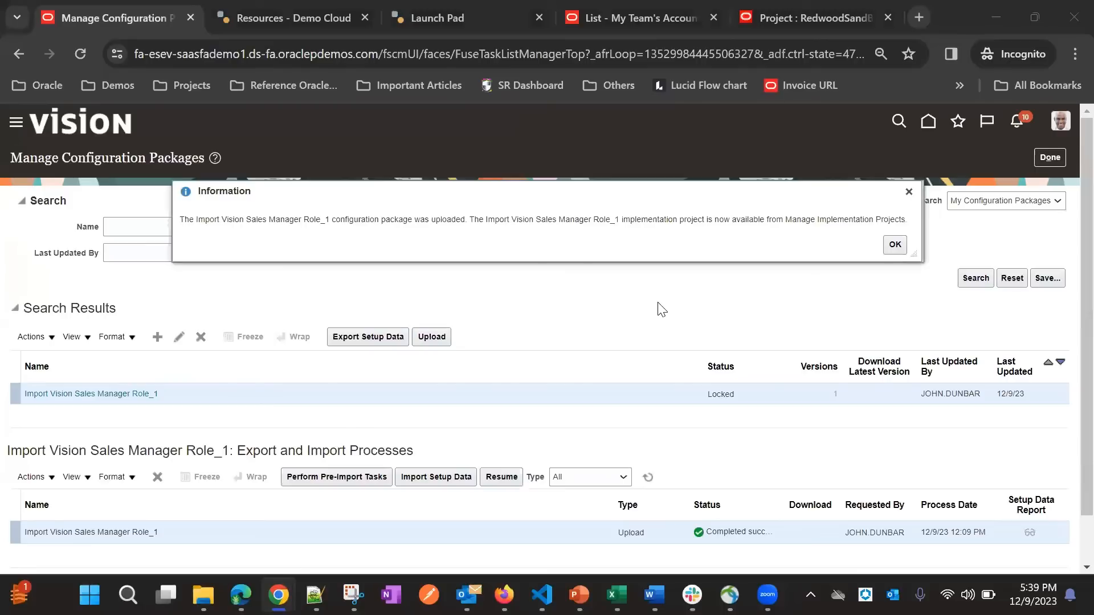
pyautogui.click(886, 245)
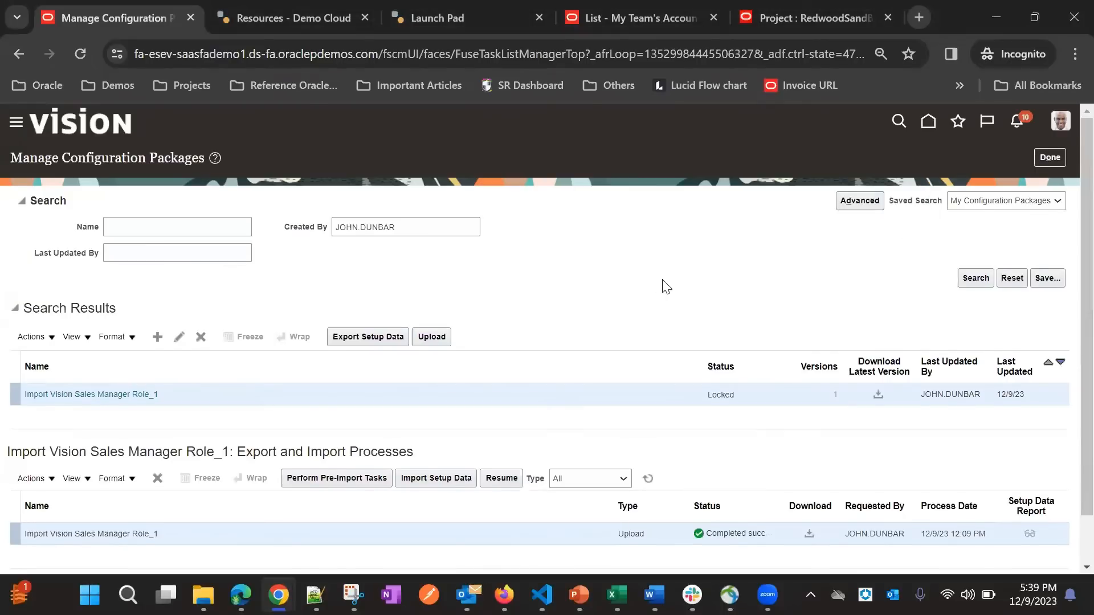
# Submit a setup data import for the Import Vision Sales Manager Role_1 package, keeping the default basic information and selecting no external import pauses
pyautogui.scroll(-1, 594, 434)
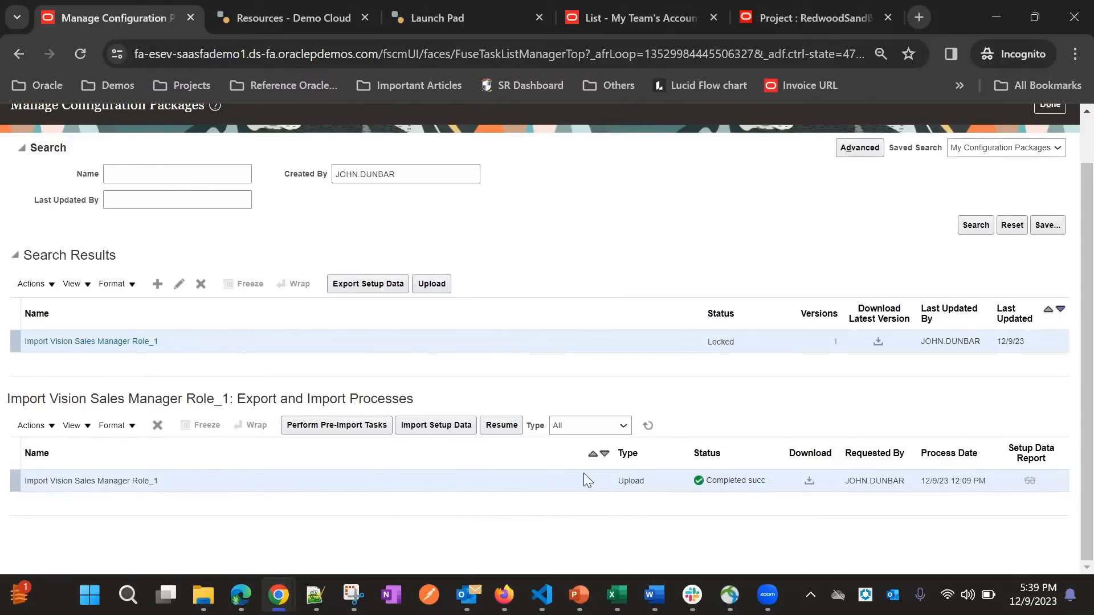
pyautogui.click(552, 489)
pyautogui.click(447, 425)
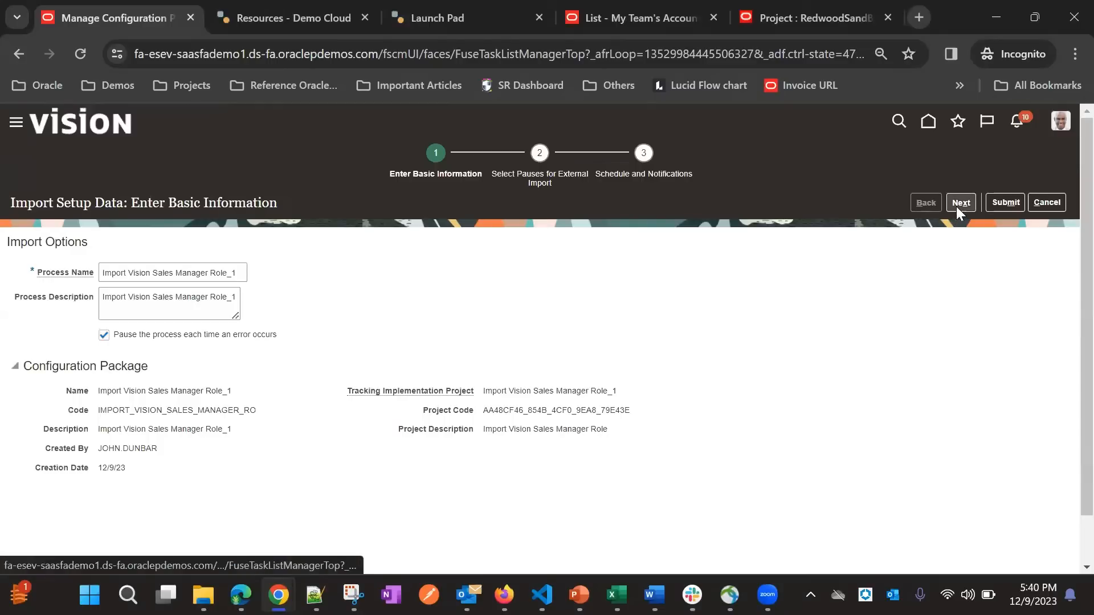
pyautogui.click(959, 203)
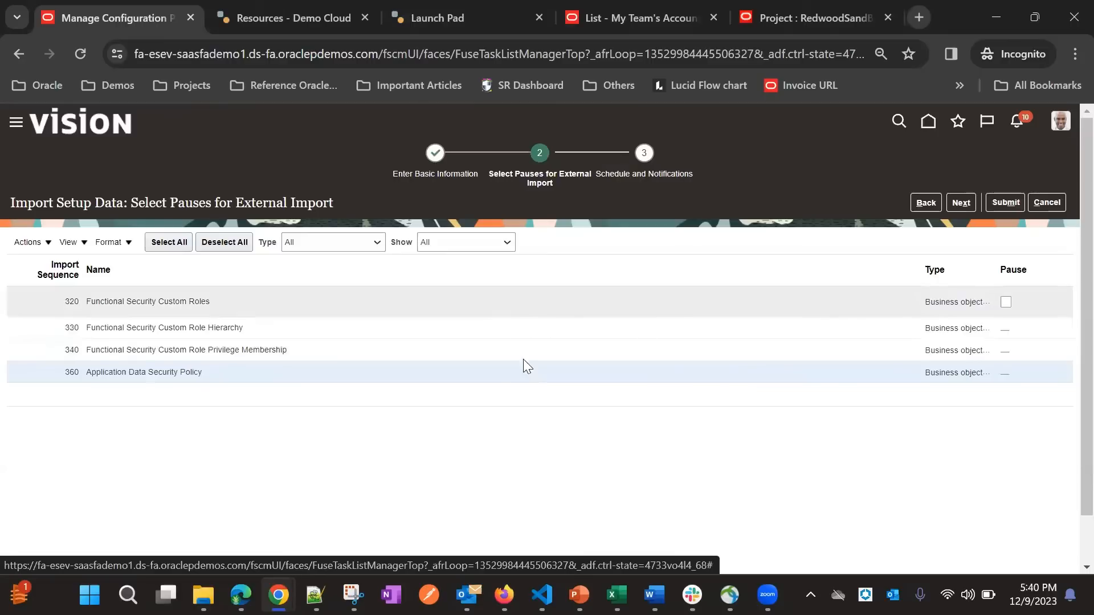
pyautogui.click(107, 334)
pyautogui.scroll(-1, 192, 399)
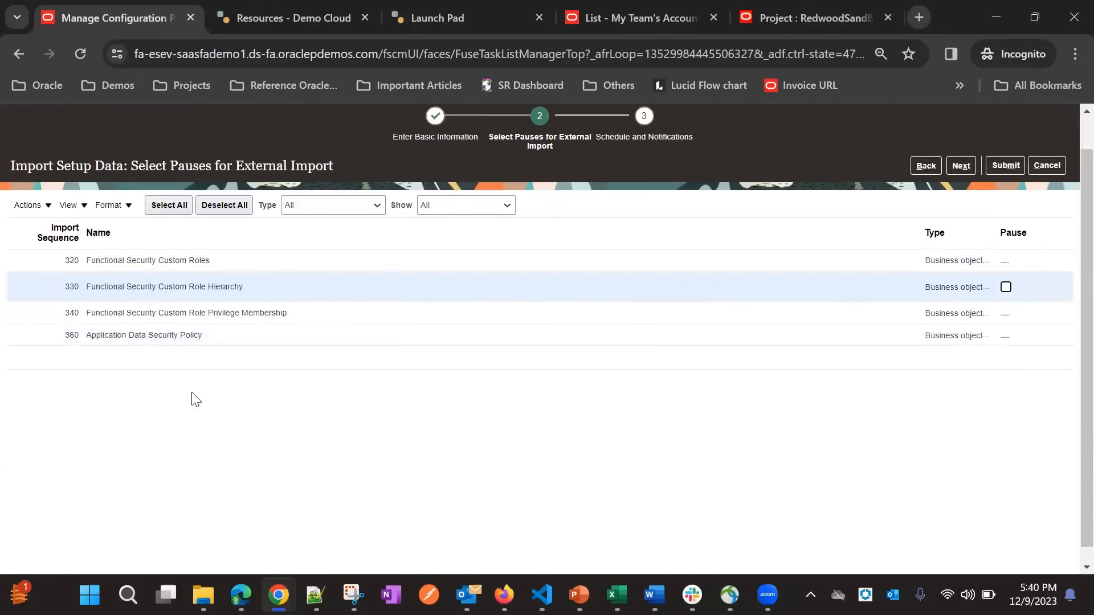
pyautogui.click(195, 249)
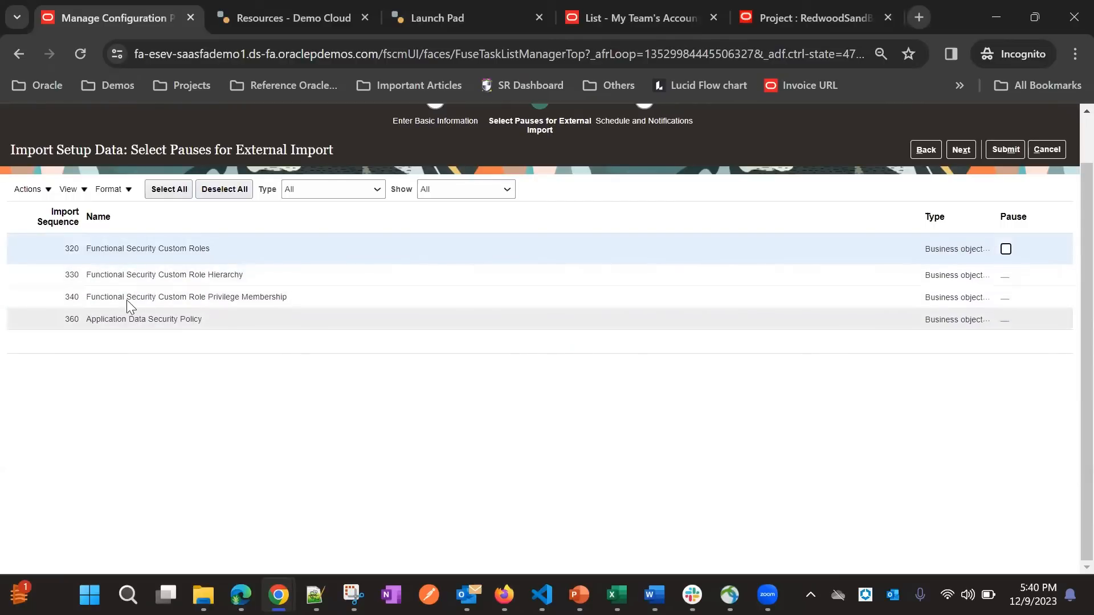
pyautogui.click(1006, 150)
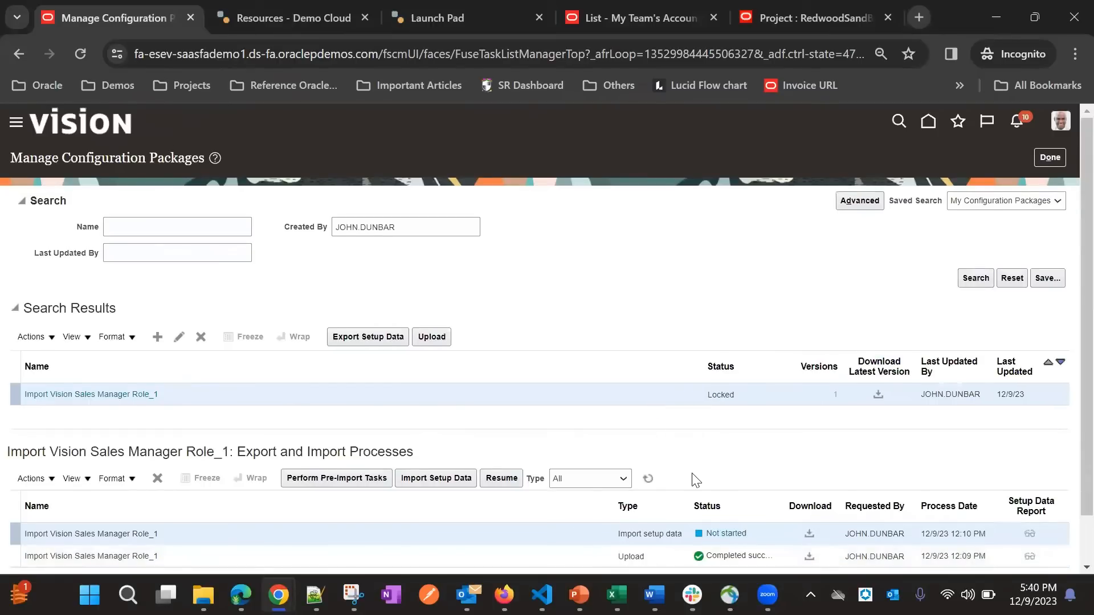
# Check and refresh the import process results for Import Vision Sales Manager Role_1, and return to Manage Configuration Packages
pyautogui.scroll(-1, 735, 447)
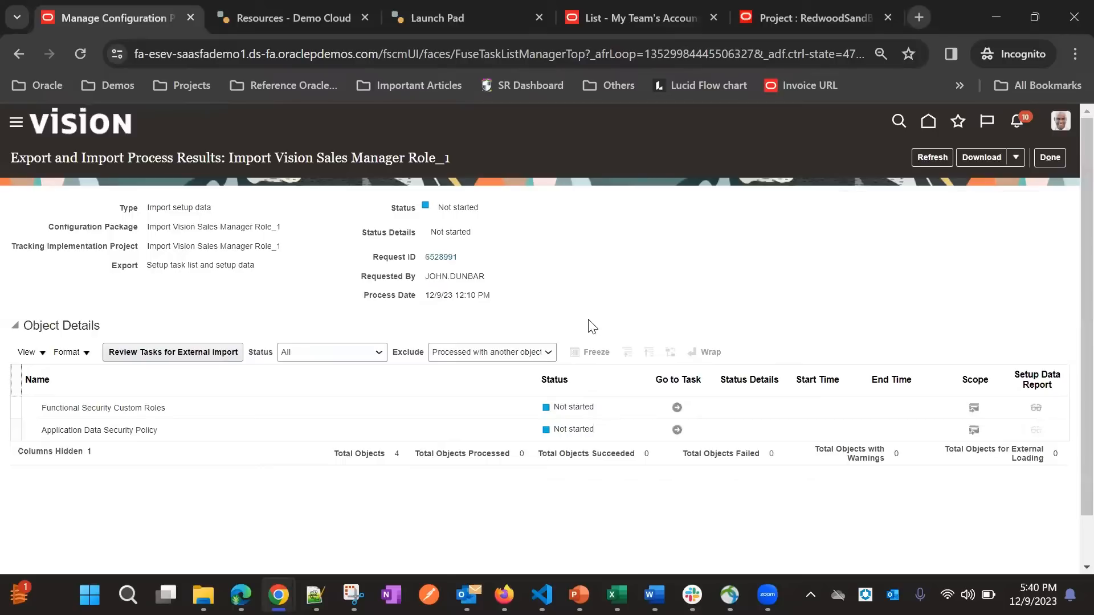
pyautogui.click(930, 159)
pyautogui.click(932, 157)
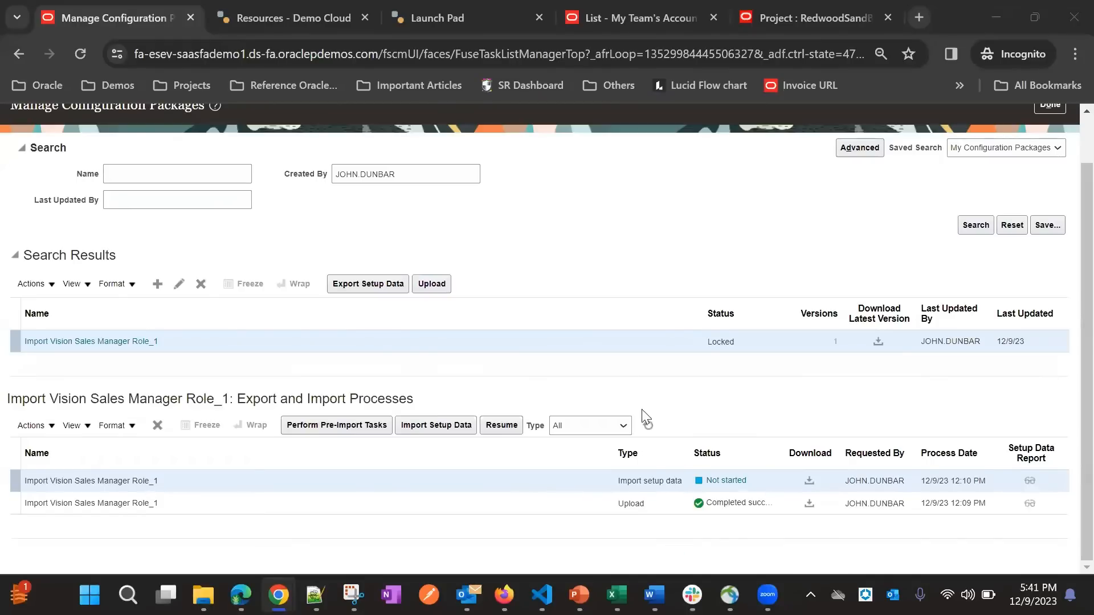
pyautogui.scroll(2, 683, 479)
pyautogui.click(736, 534)
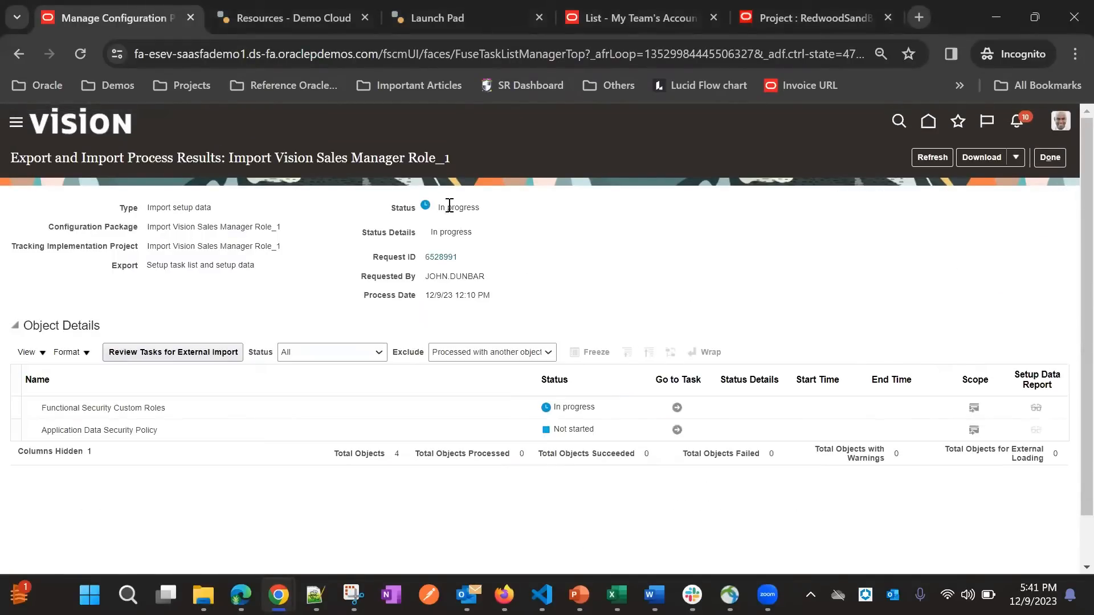
pyautogui.moveTo(445, 208); pyautogui.dragTo(692, 245)
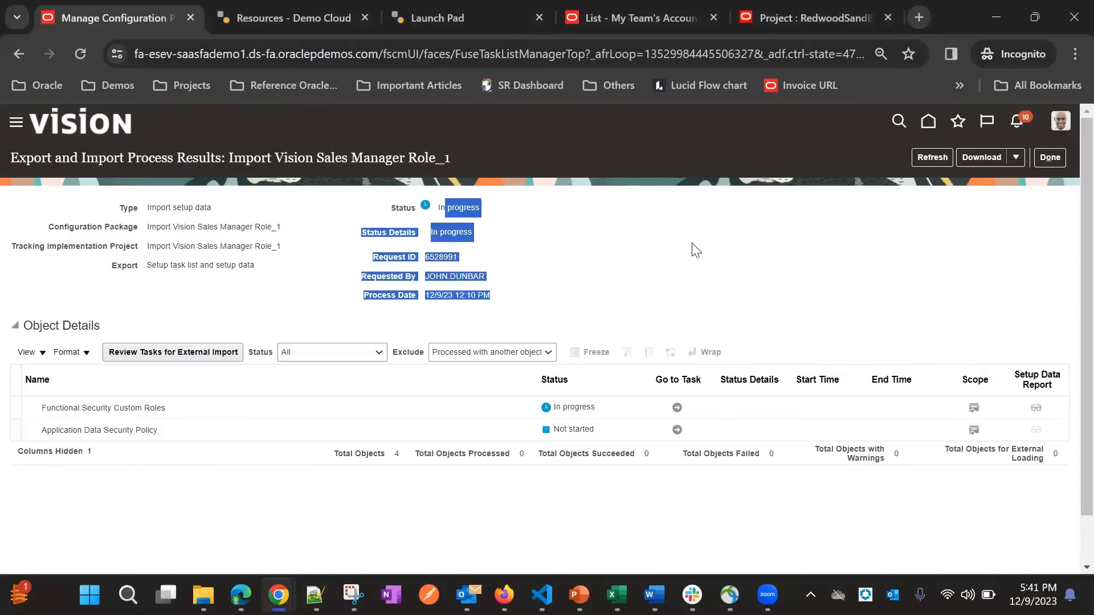
pyautogui.click(445, 207)
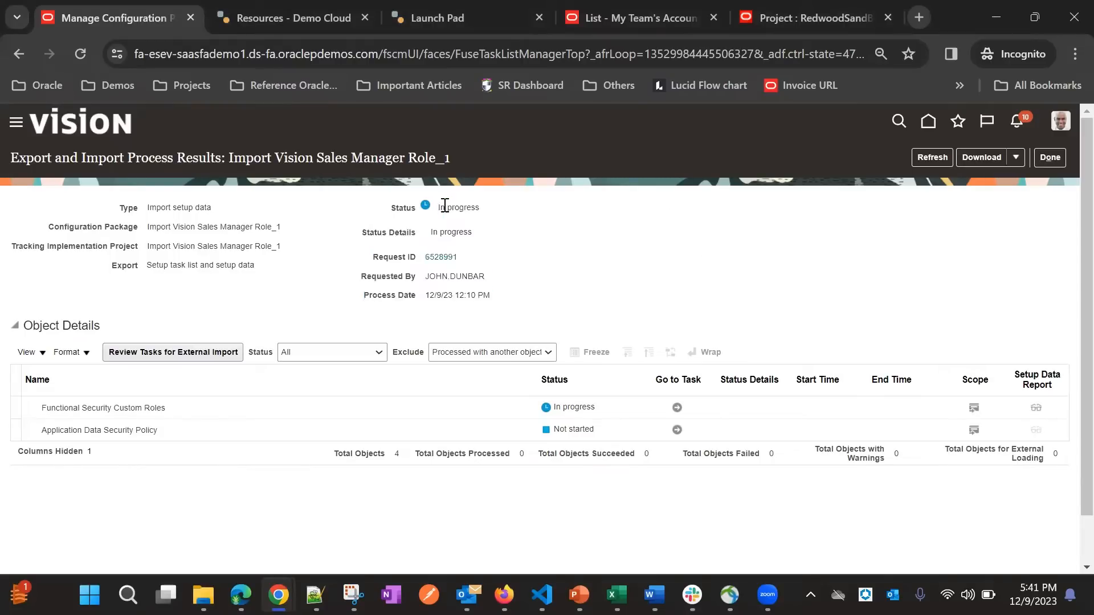
pyautogui.click(1051, 157)
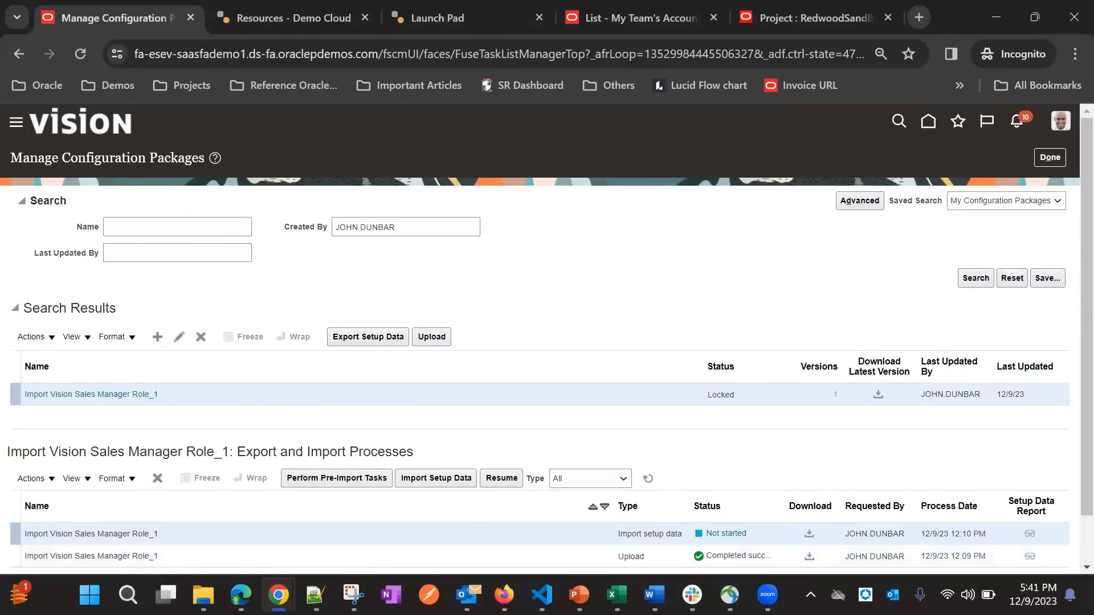
# Switch back to the source environment's browser window and open Setup and Maintenance from its home page
pyautogui.moveTo(278, 596)
pyautogui.click(180, 504)
pyautogui.scroll(3, 707, 250)
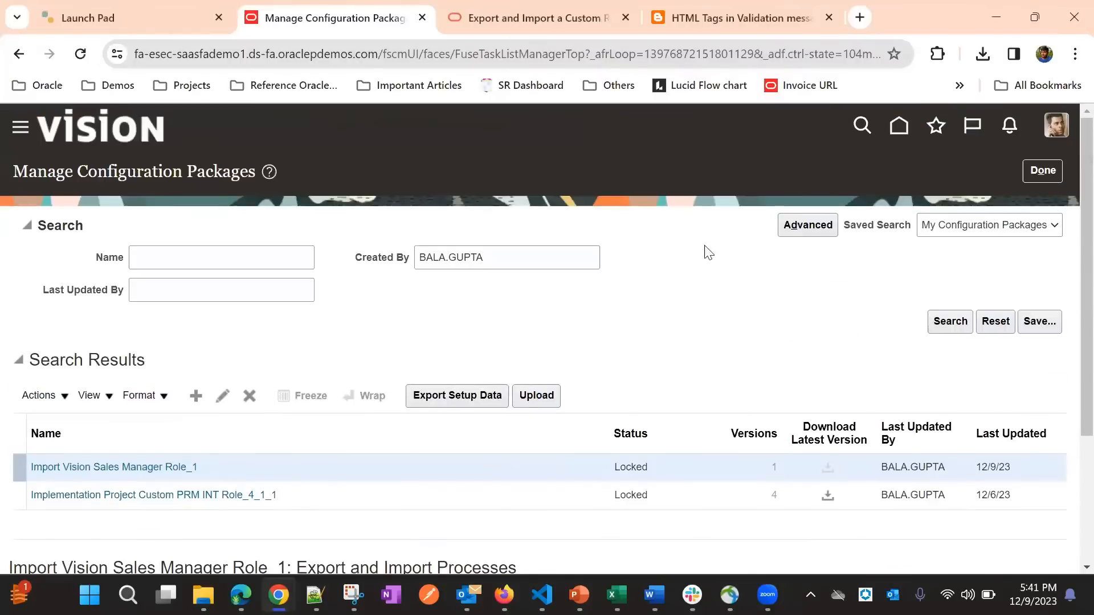
pyautogui.click(904, 128)
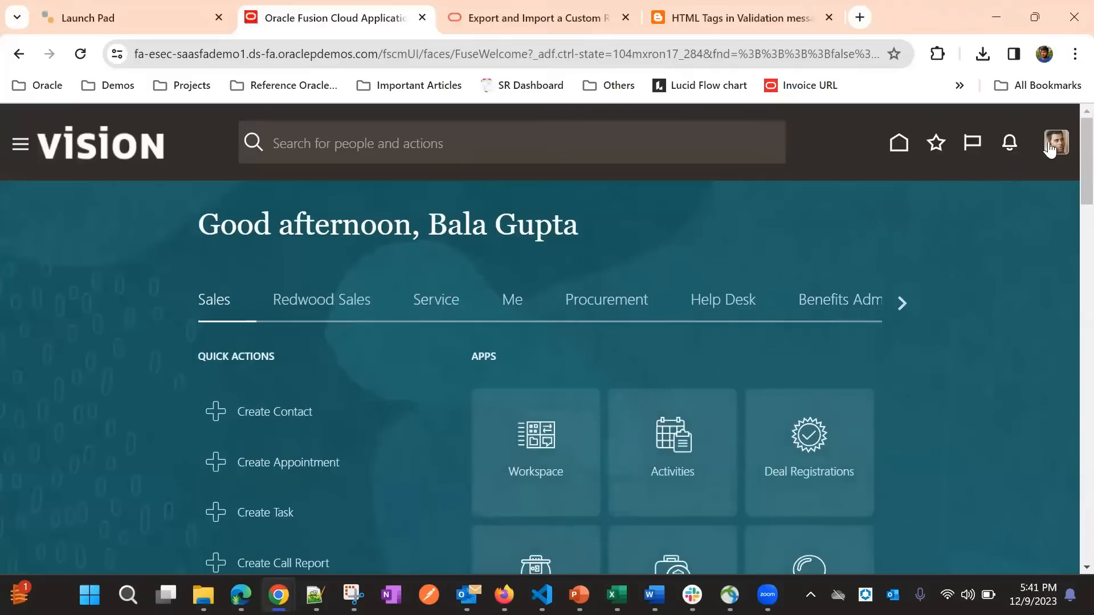
pyautogui.click(1051, 153)
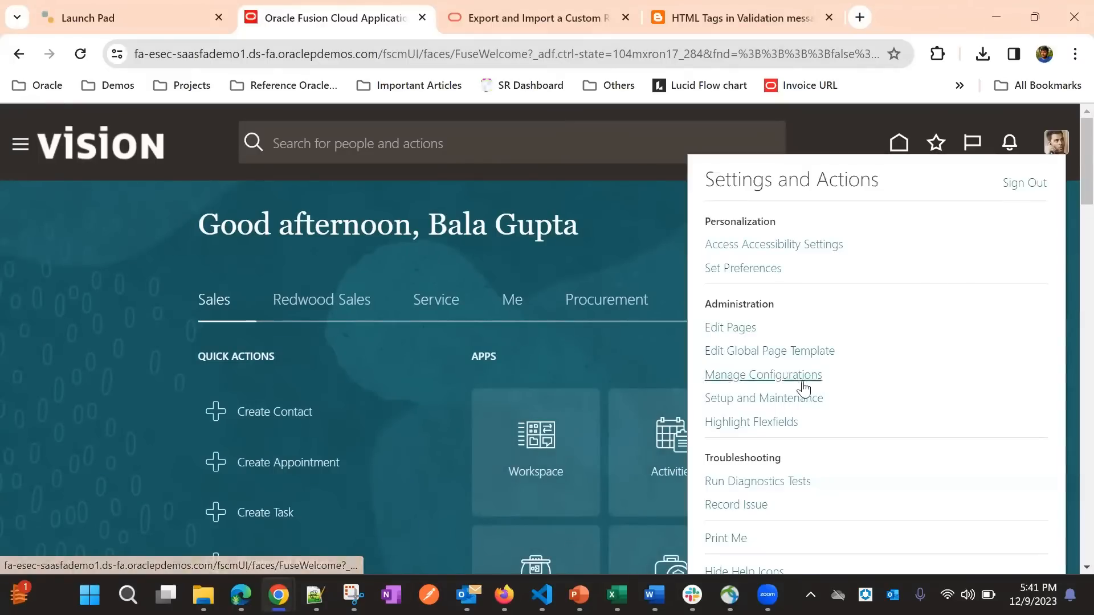
pyautogui.click(793, 399)
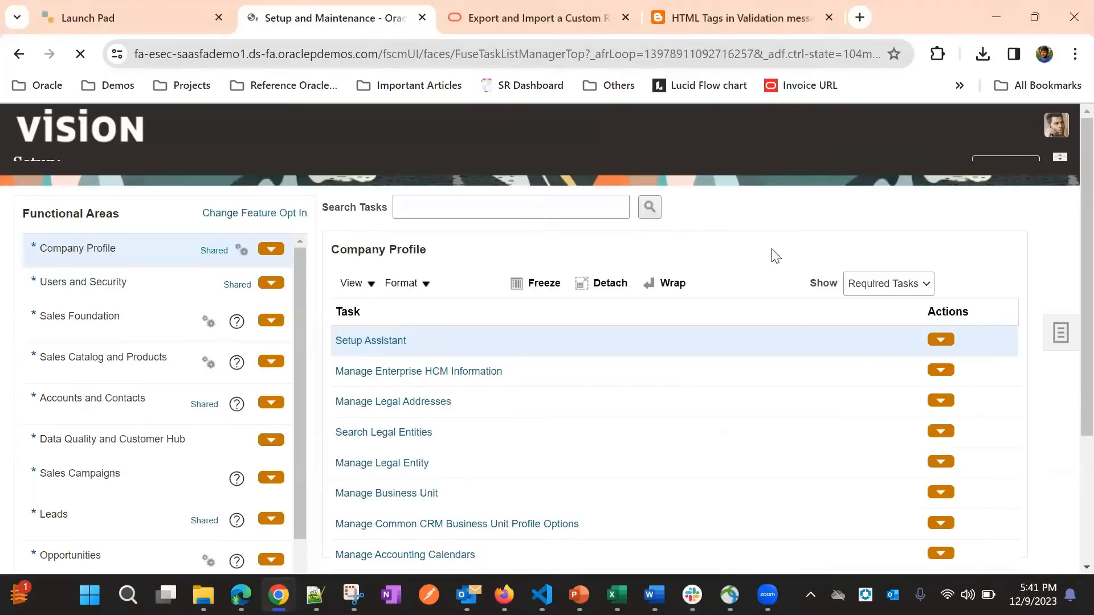
pyautogui.scroll(-5, 898, 212)
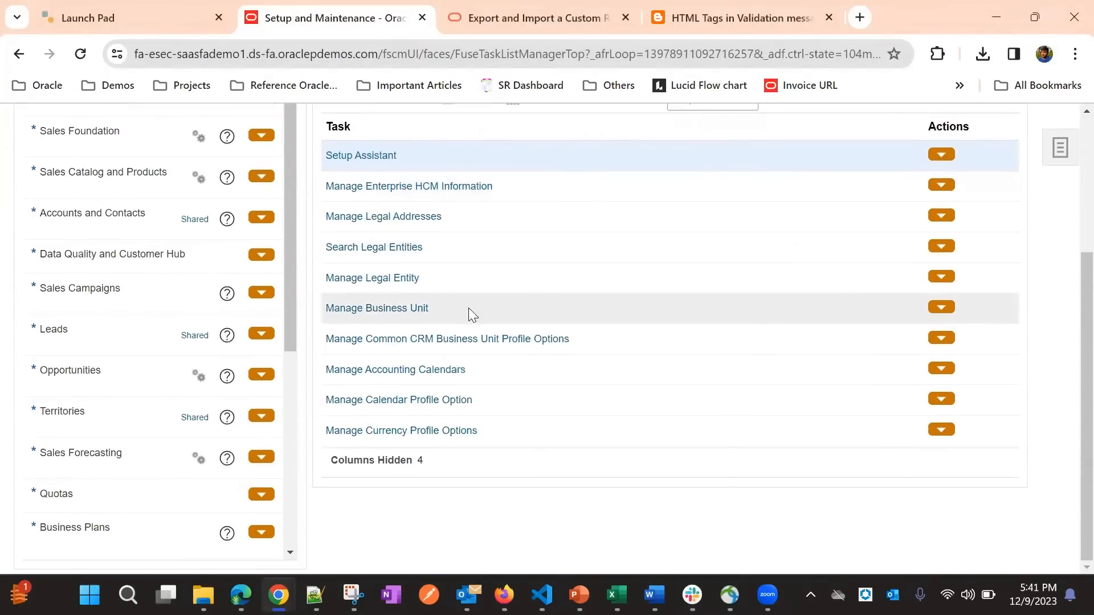
# Start a new CSV file export for the Manage Job Roles task in the Users and Security functional area
pyautogui.click(117, 224)
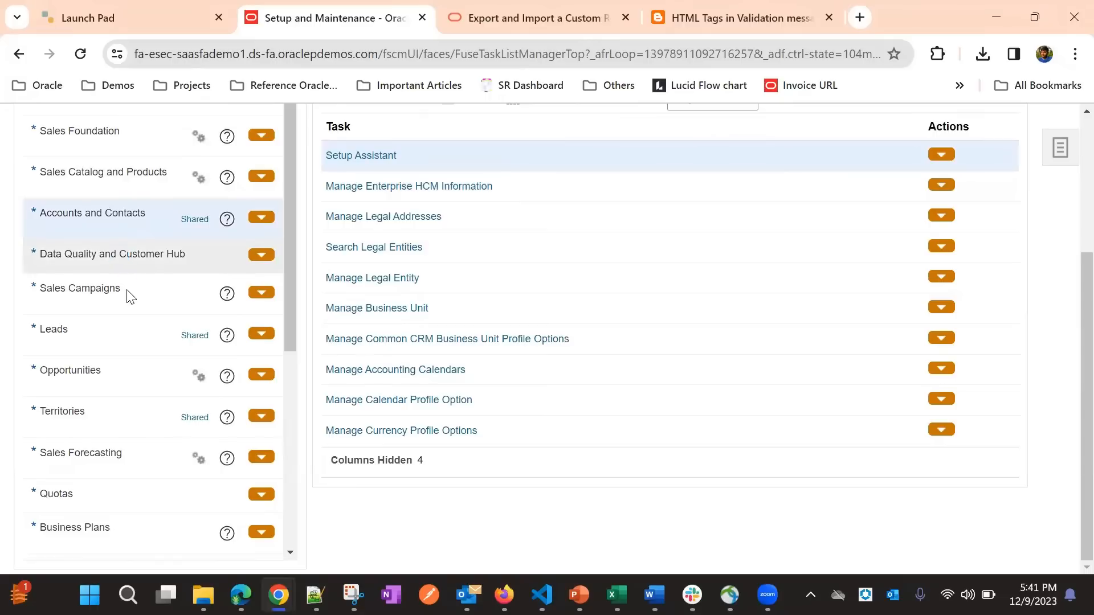
pyautogui.click(115, 182)
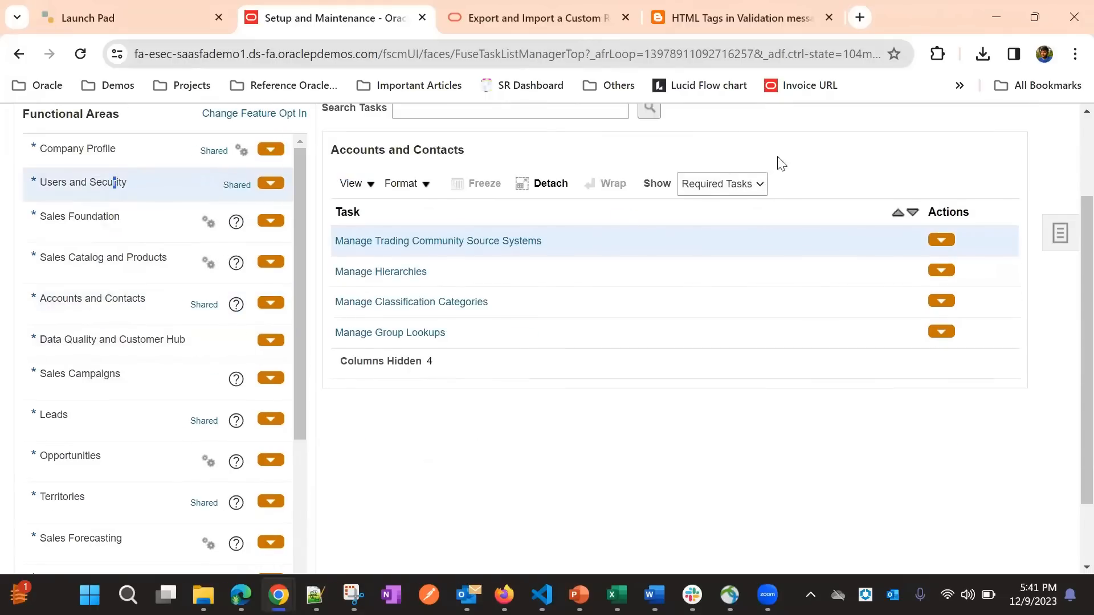
pyautogui.scroll(-1, 752, 182)
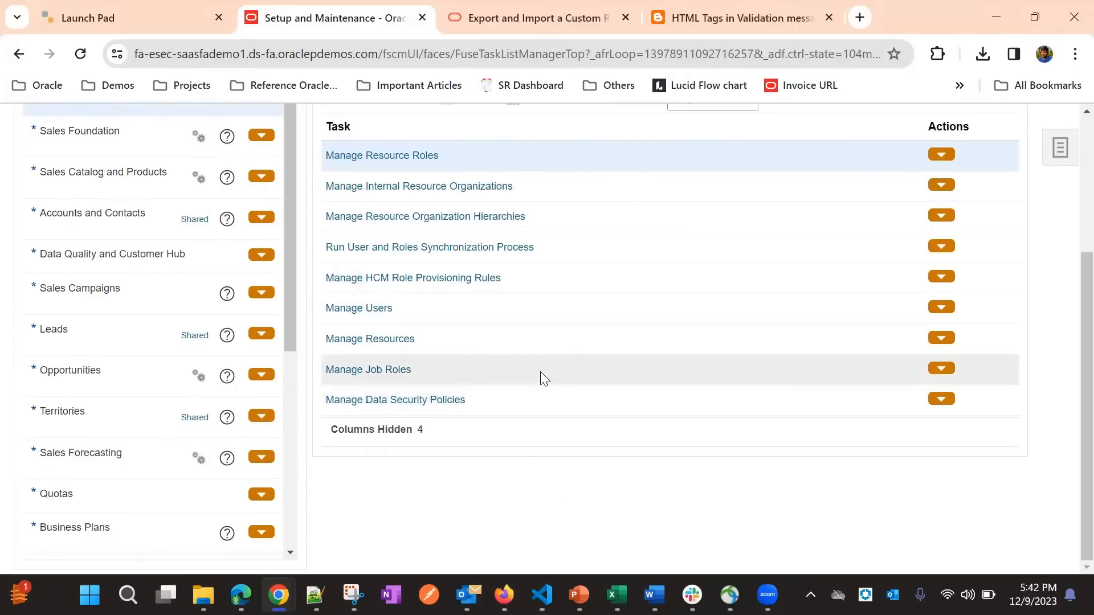
pyautogui.click(939, 369)
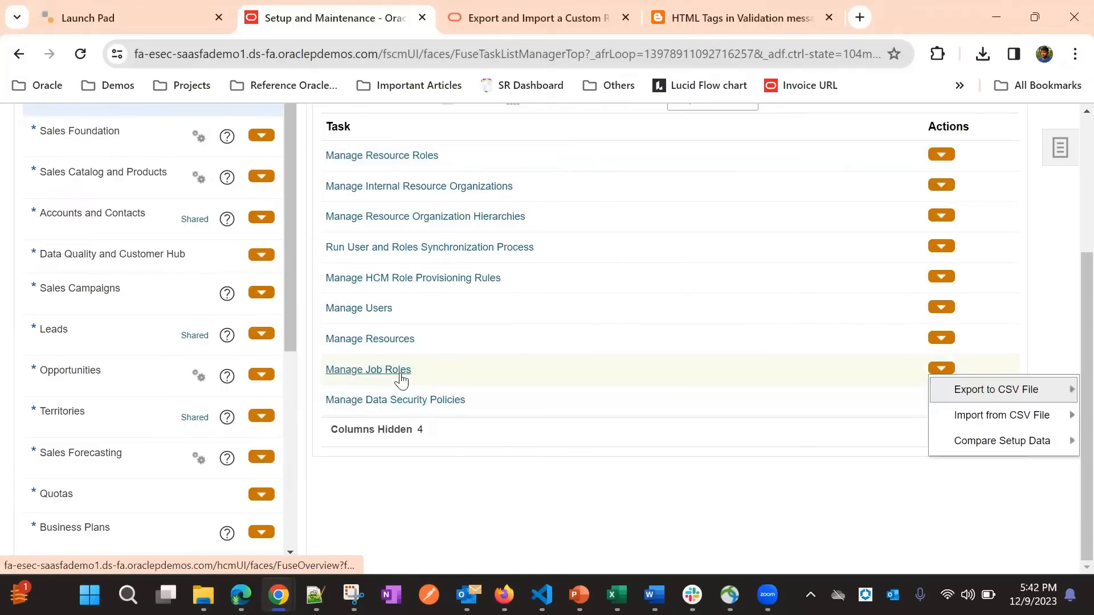
pyautogui.scroll(3, 557, 440)
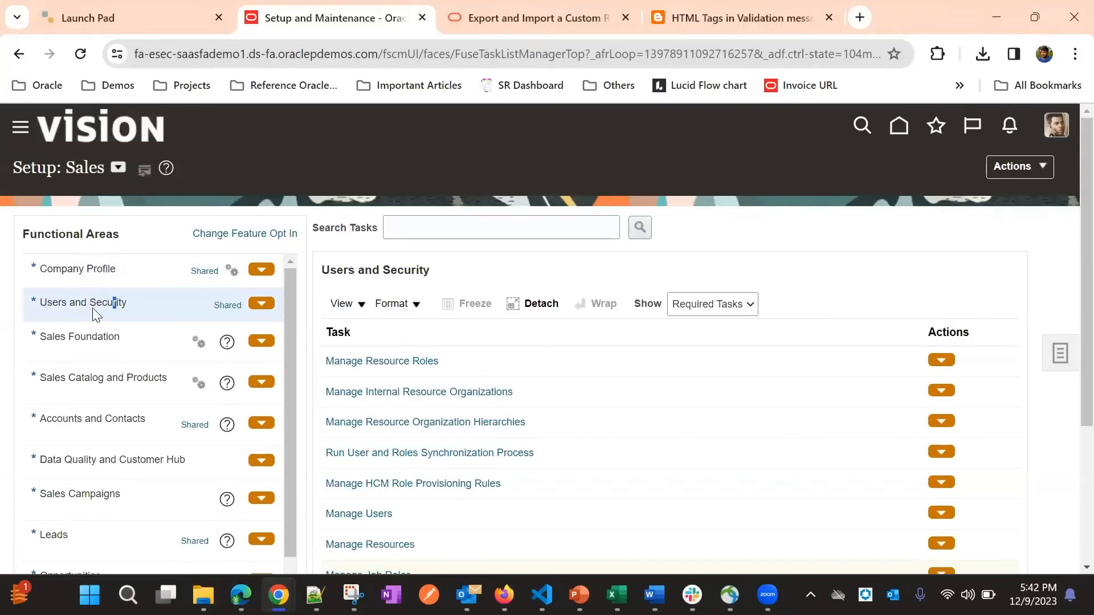
pyautogui.scroll(-4, 778, 186)
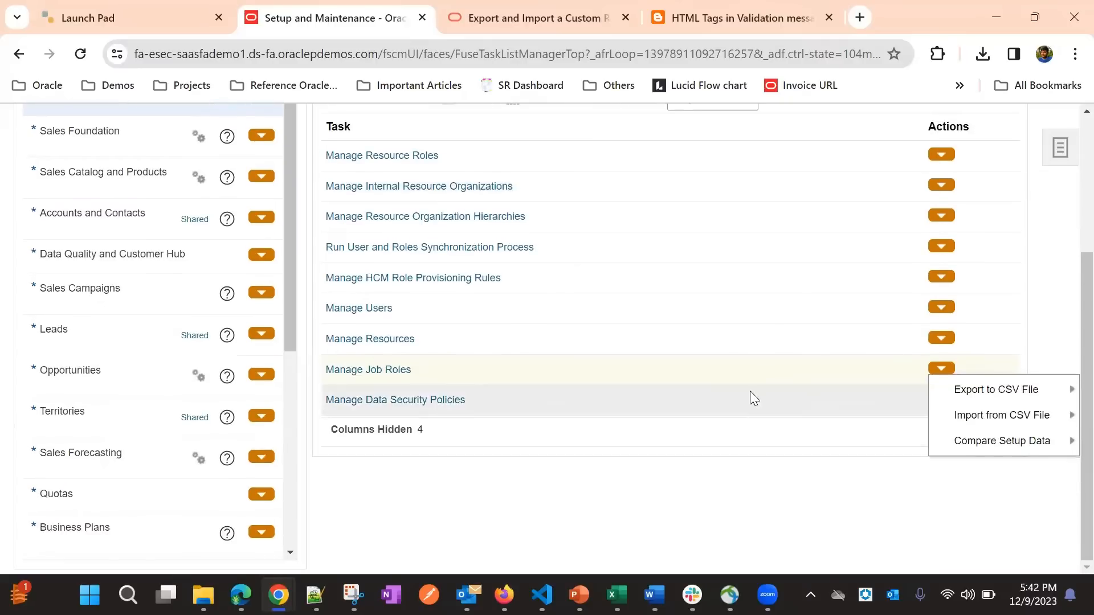
pyautogui.click(1019, 394)
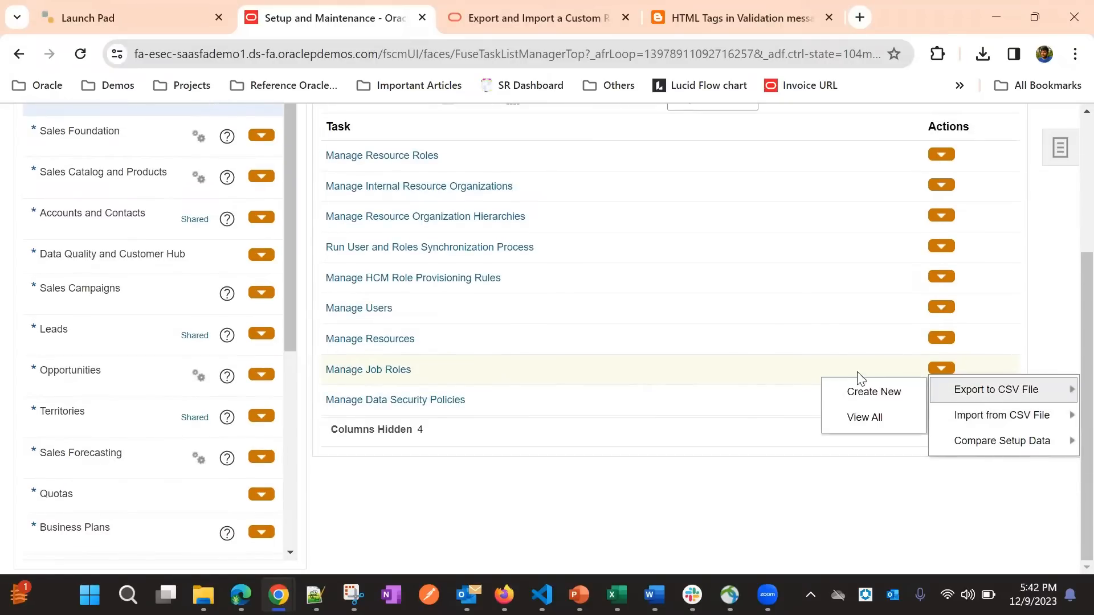
pyautogui.click(886, 399)
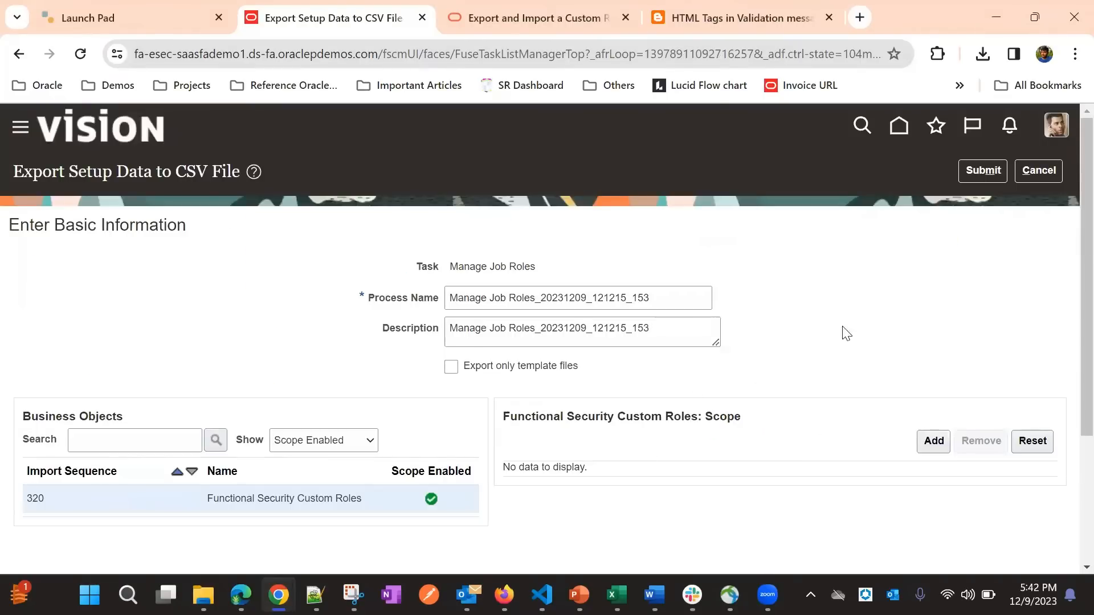
# Start adding a role to the Functional Security Custom Roles scope, ready to search by role name
pyautogui.scroll(-3, 860, 245)
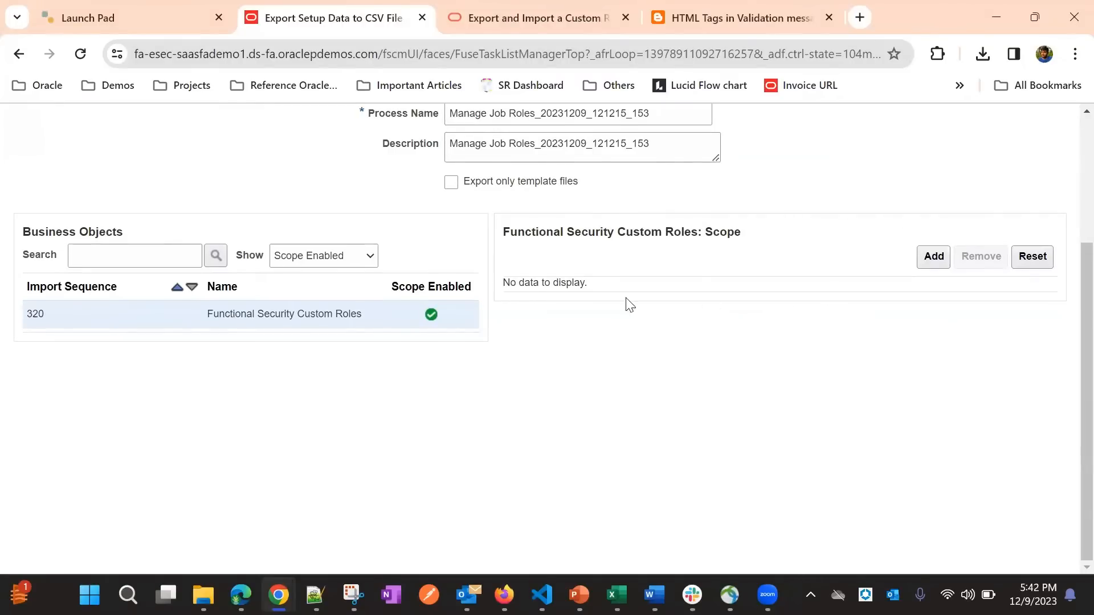
pyautogui.scroll(1, 491, 314)
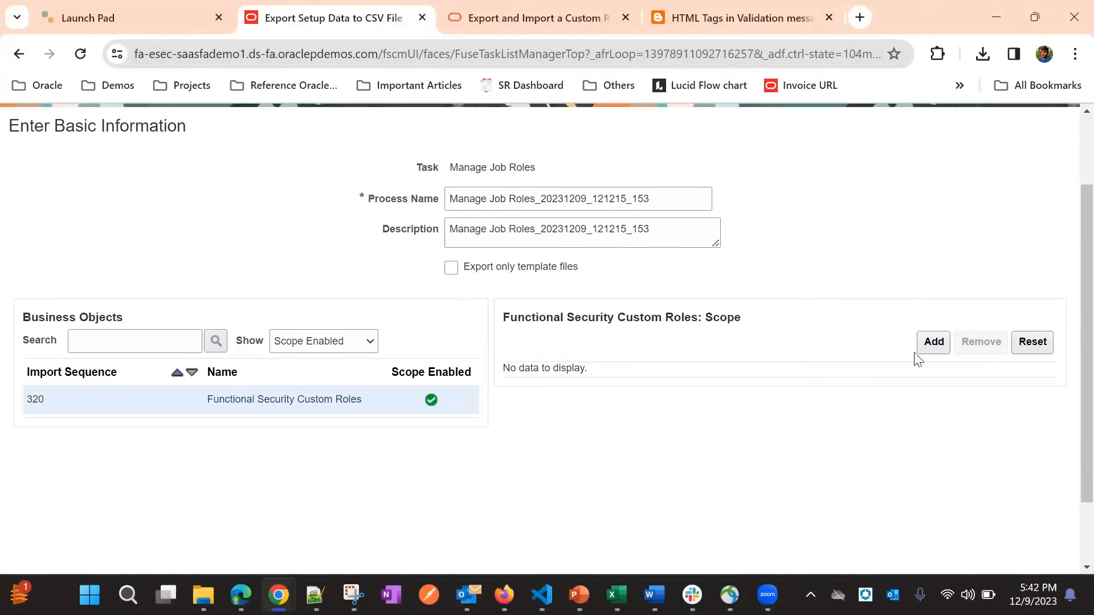
pyautogui.click(929, 349)
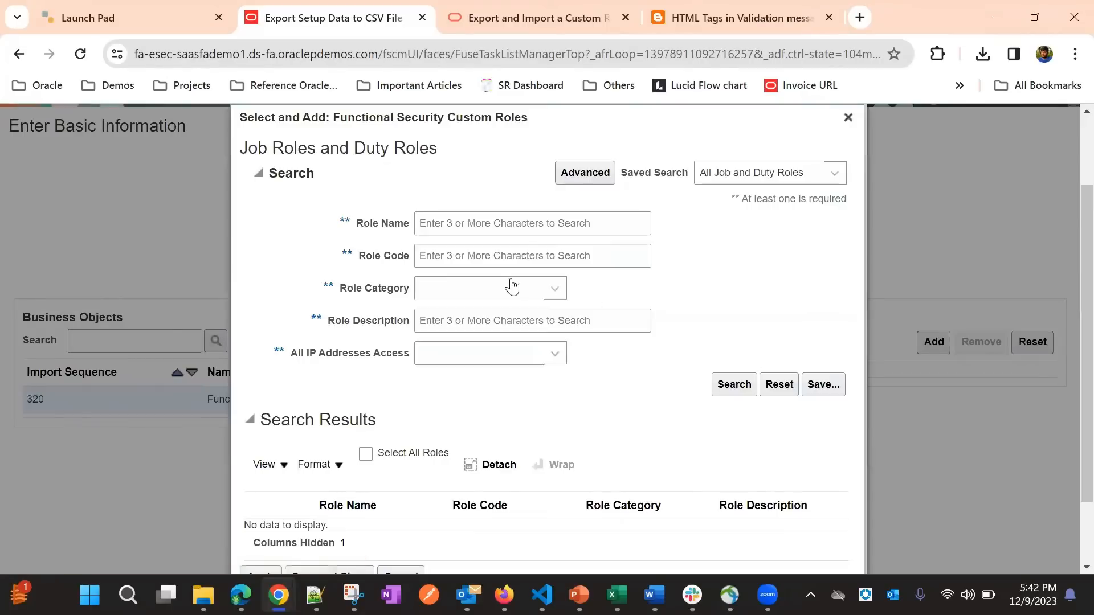
pyautogui.click(485, 221)
pyautogui.write('K&S')
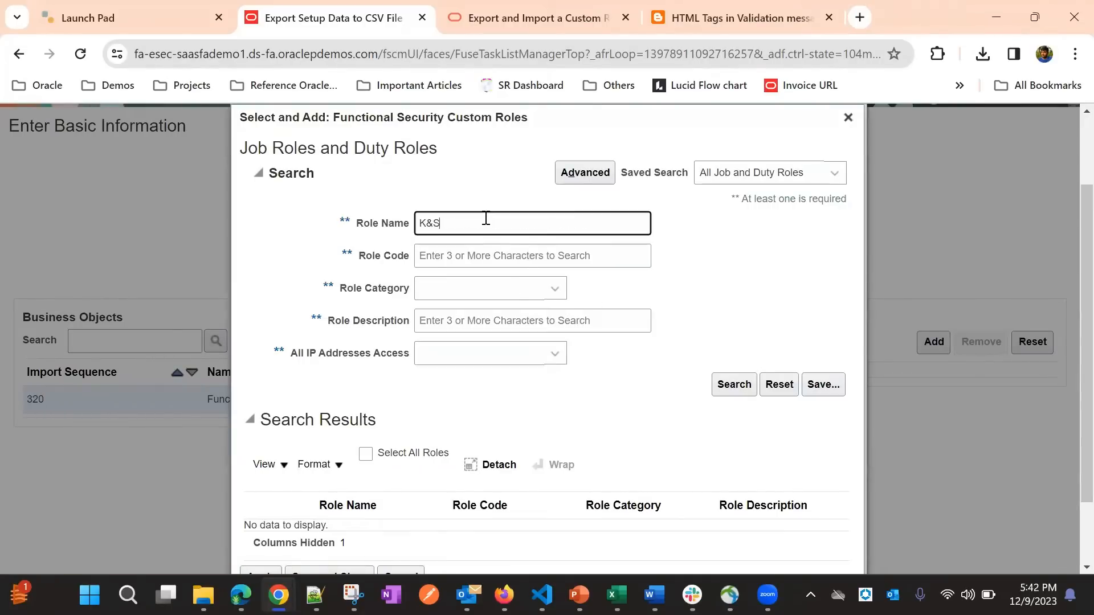
pyautogui.press('BackSpace')
pyautogui.press('BackSpace')
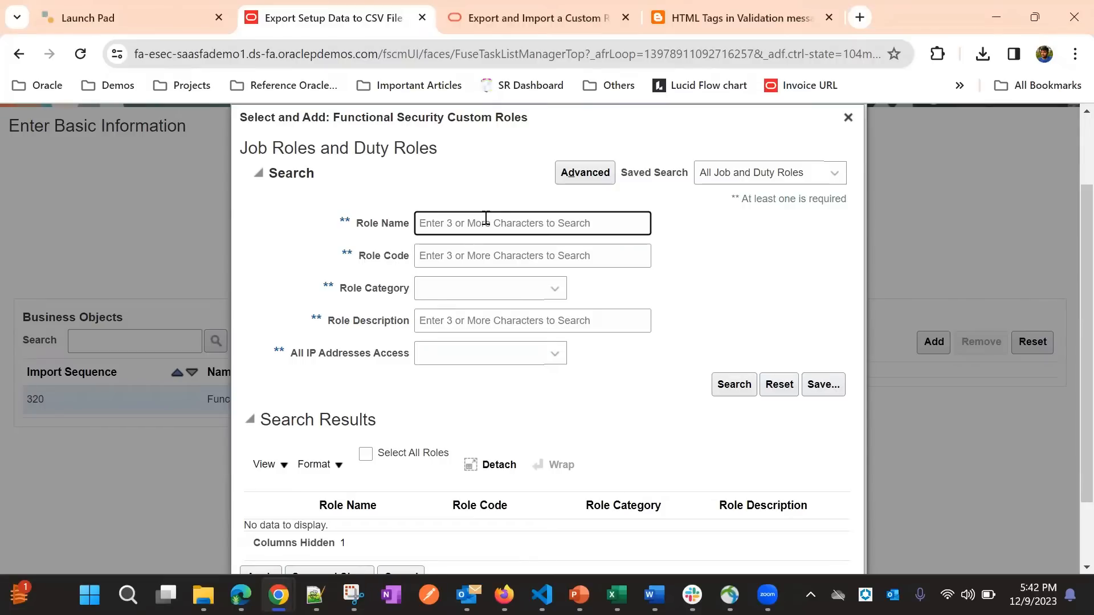
# Search for roles named "Vision" and add VISION_ZBS_SALES_MANAGER_JOB_CUSTOM to the export scope
pyautogui.write('Vision')
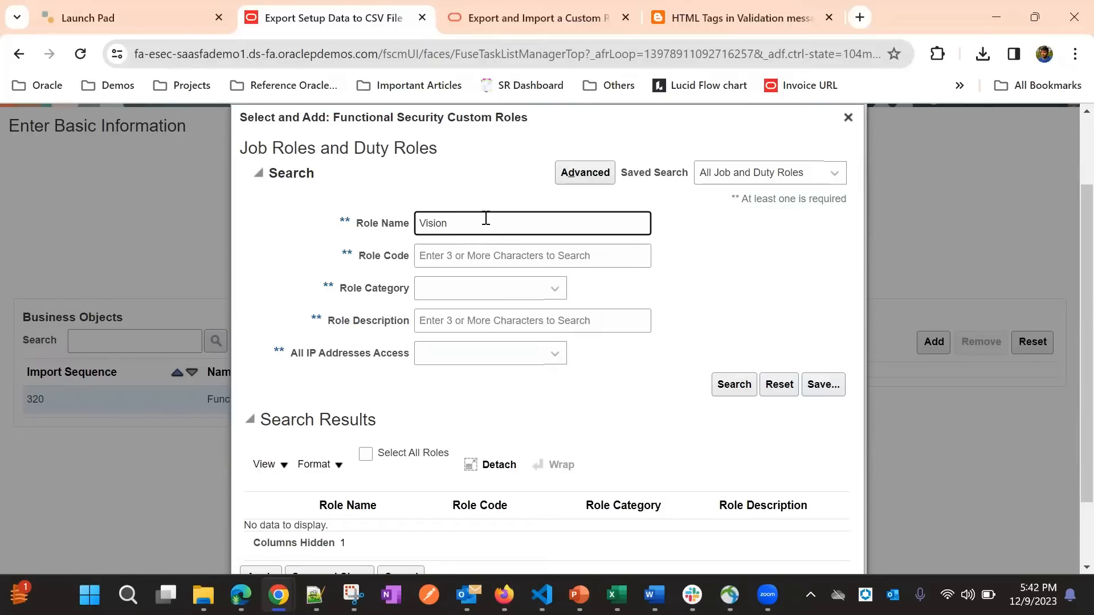
pyautogui.press('Return')
pyautogui.scroll(-2, 621, 288)
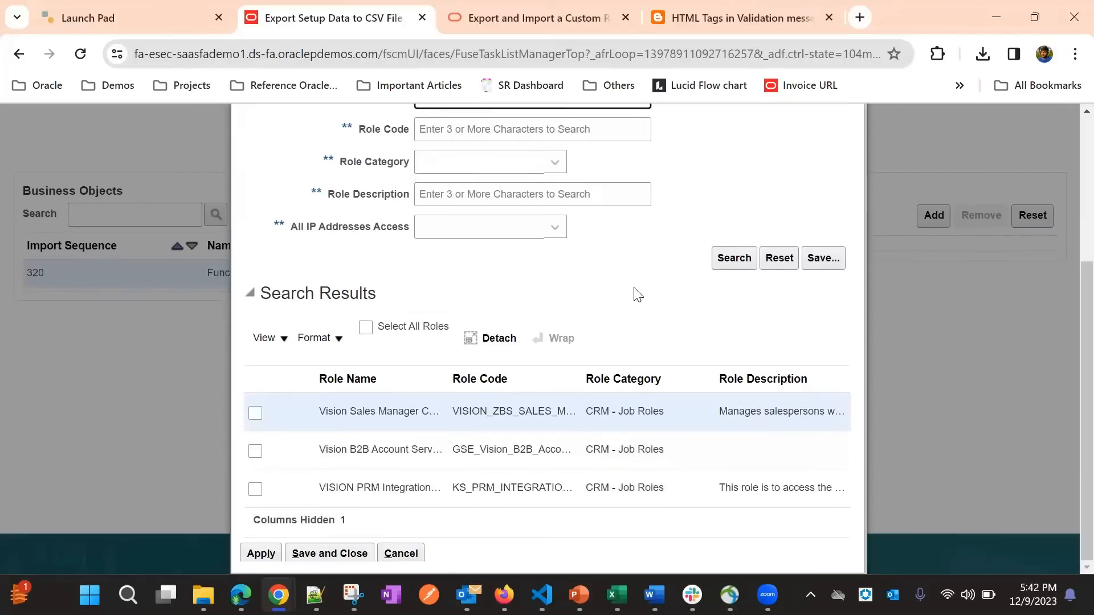
pyautogui.click(255, 413)
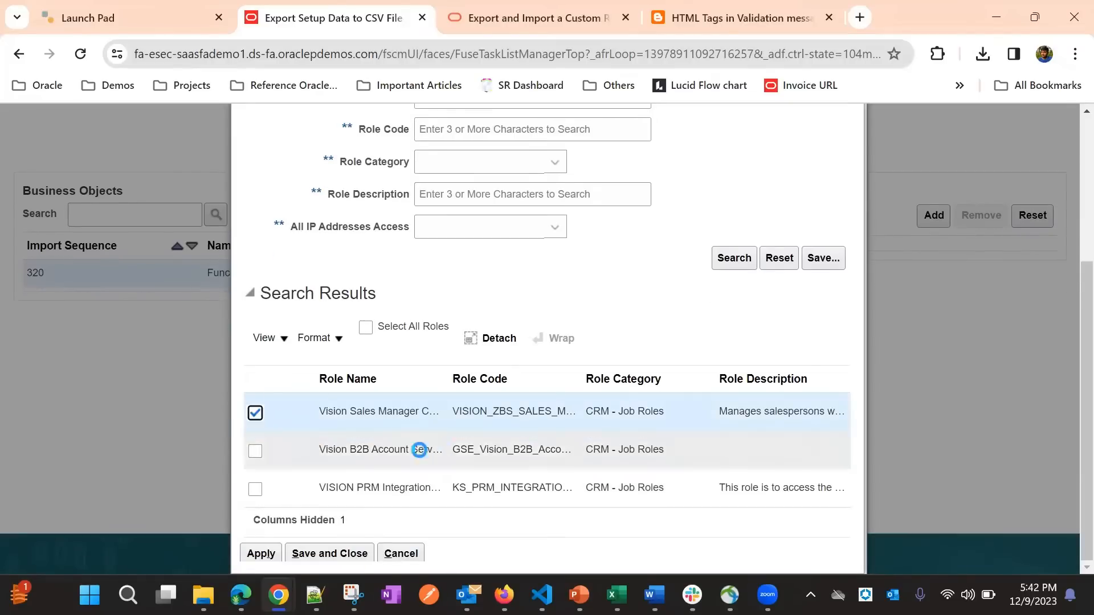
pyautogui.scroll(2, 741, 228)
pyautogui.scroll(-2, 769, 342)
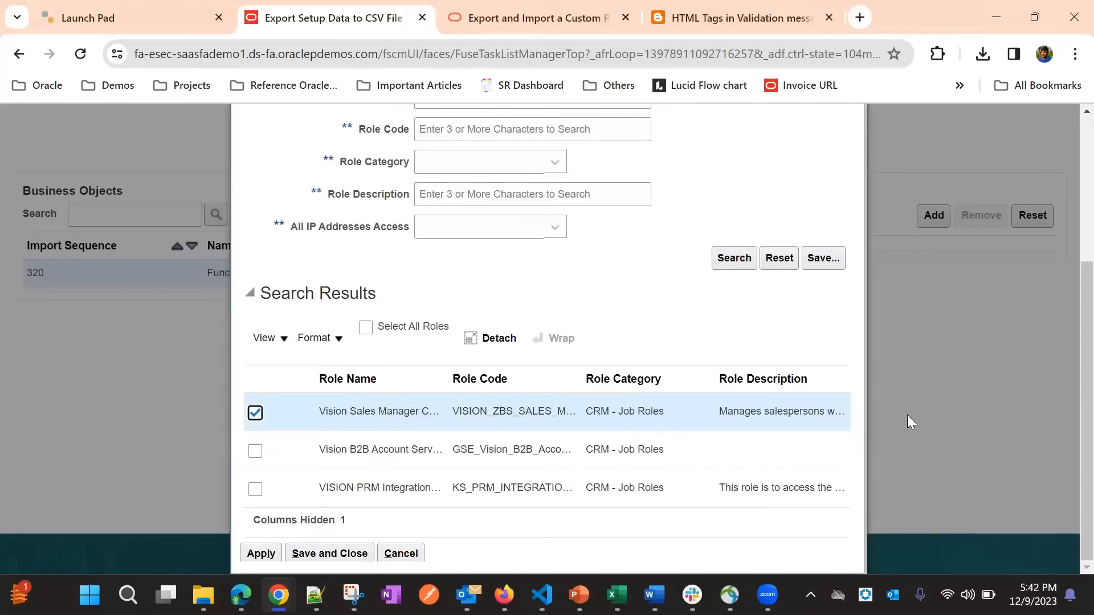
pyautogui.click(261, 553)
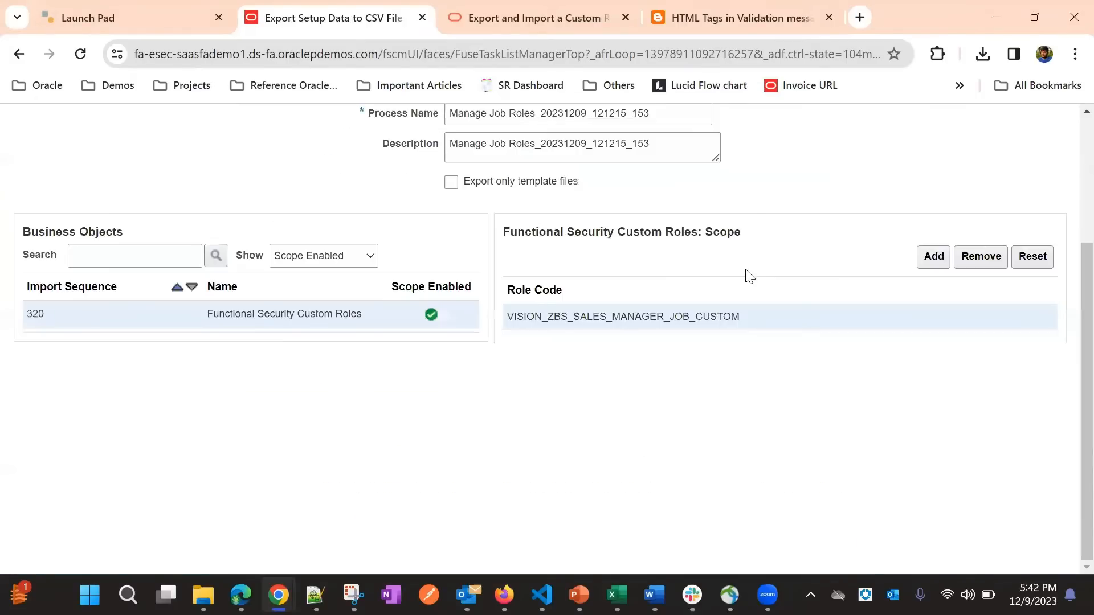
# Submit the Manage Job Roles CSV export with its default process name and acknowledge the confirmation
pyautogui.scroll(3, 840, 310)
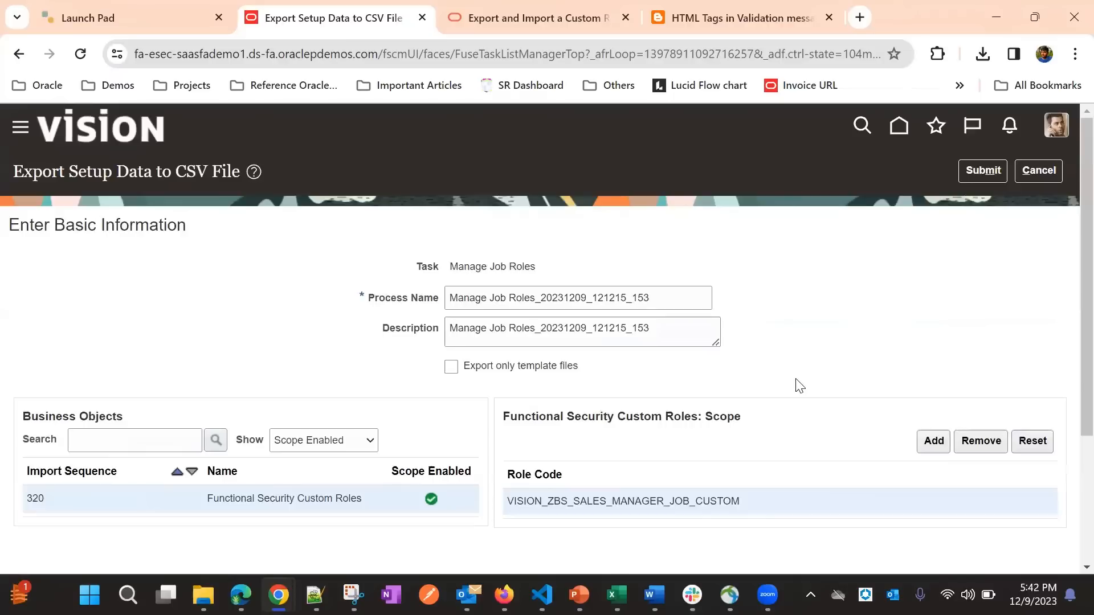
pyautogui.click(980, 166)
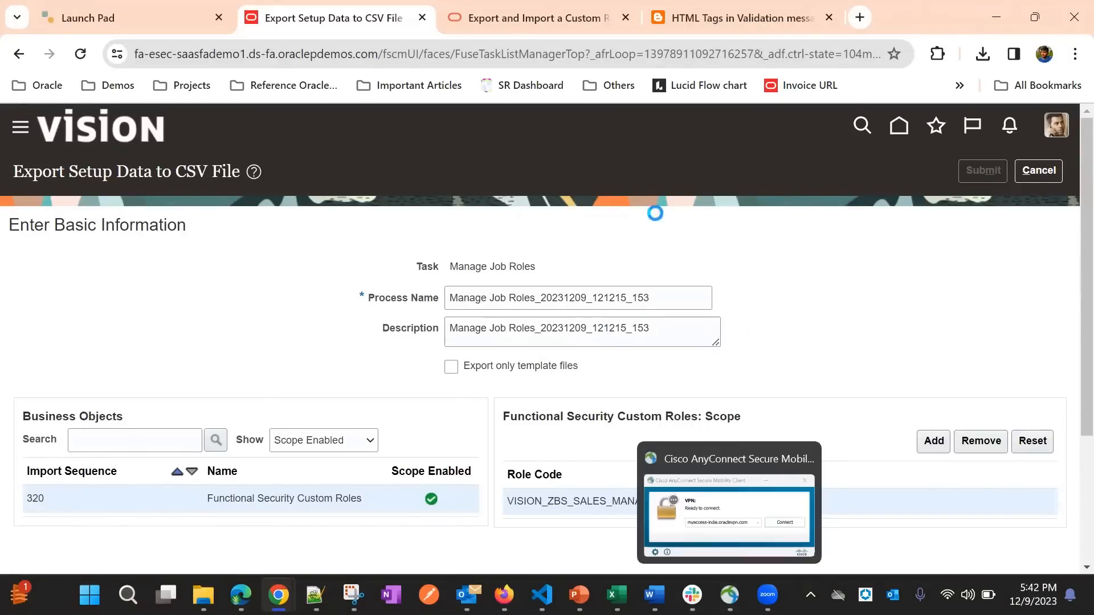
pyautogui.click(676, 226)
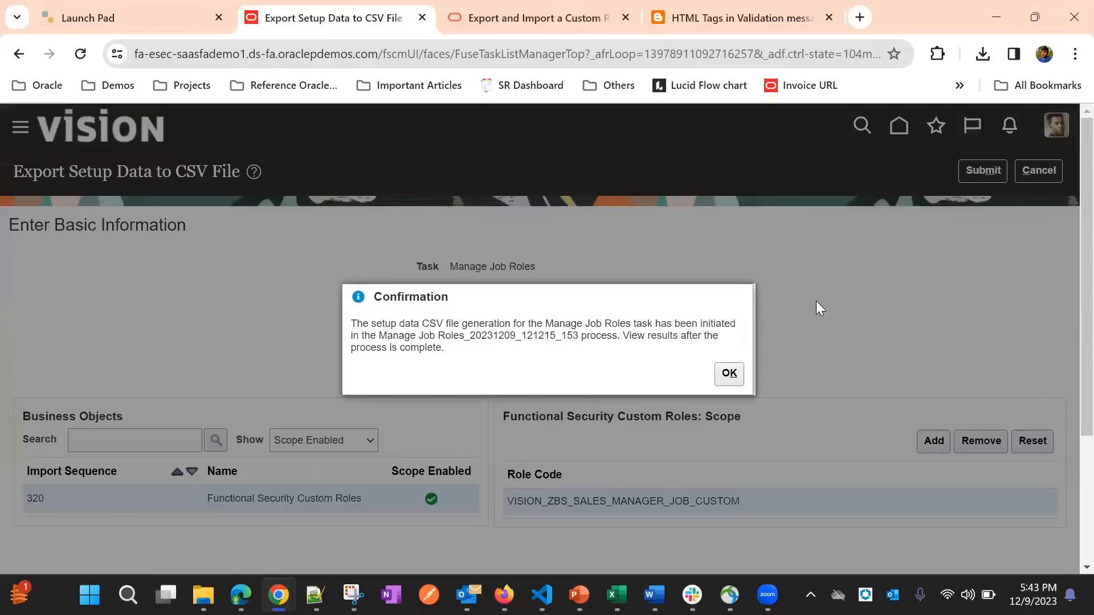
pyautogui.click(743, 369)
pyautogui.moveTo(764, 581)
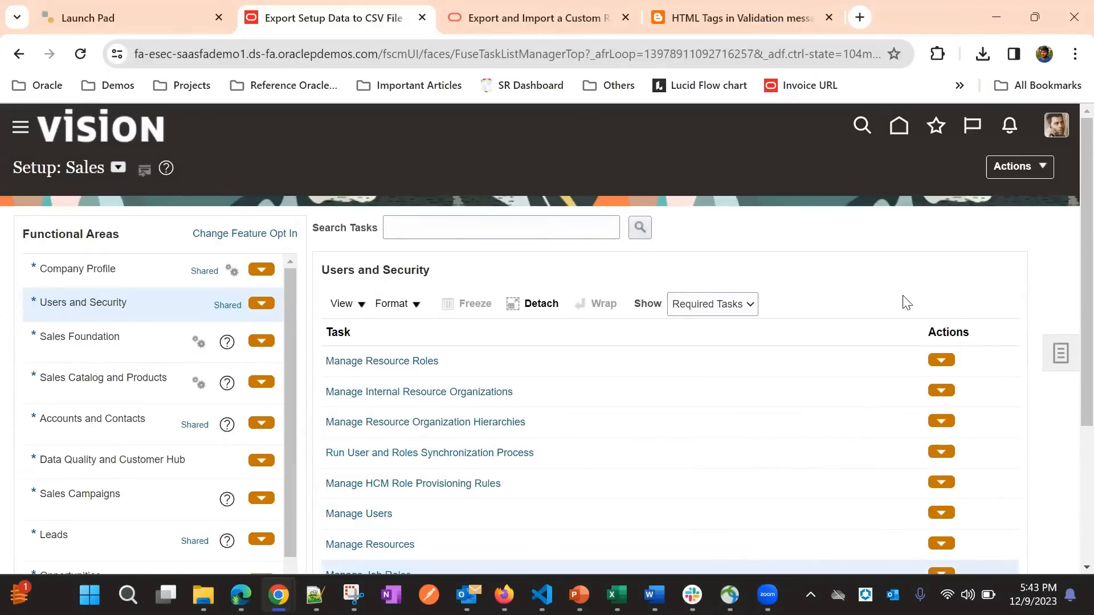
# Open the Manage Job Roles export results and save Manage Job Roles_20231209_121215_153.zip to the Downloads folder
pyautogui.scroll(-3, 906, 303)
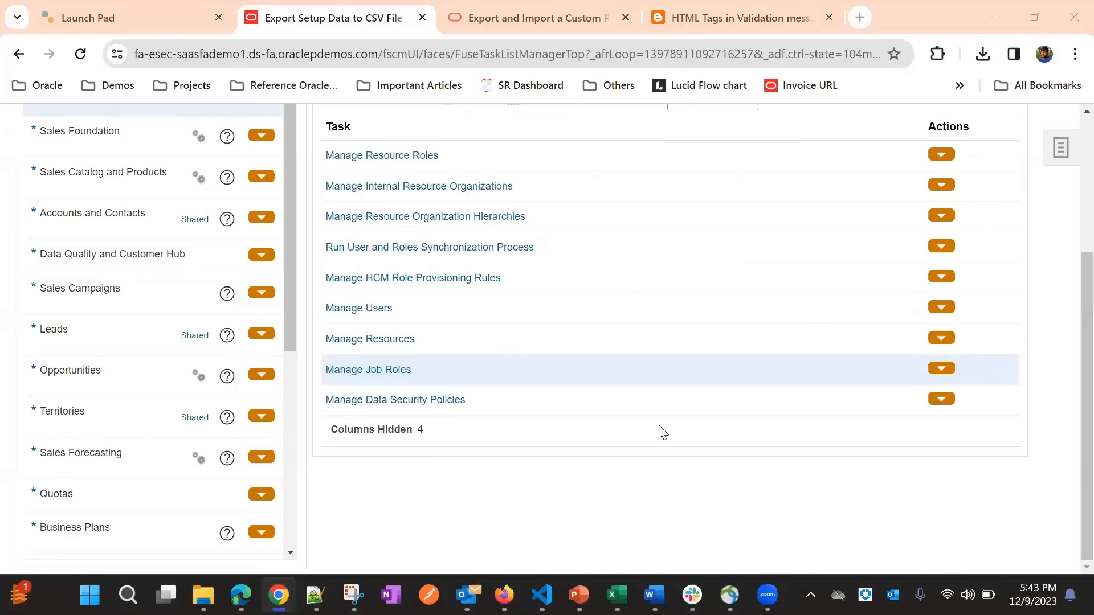
pyautogui.click(940, 369)
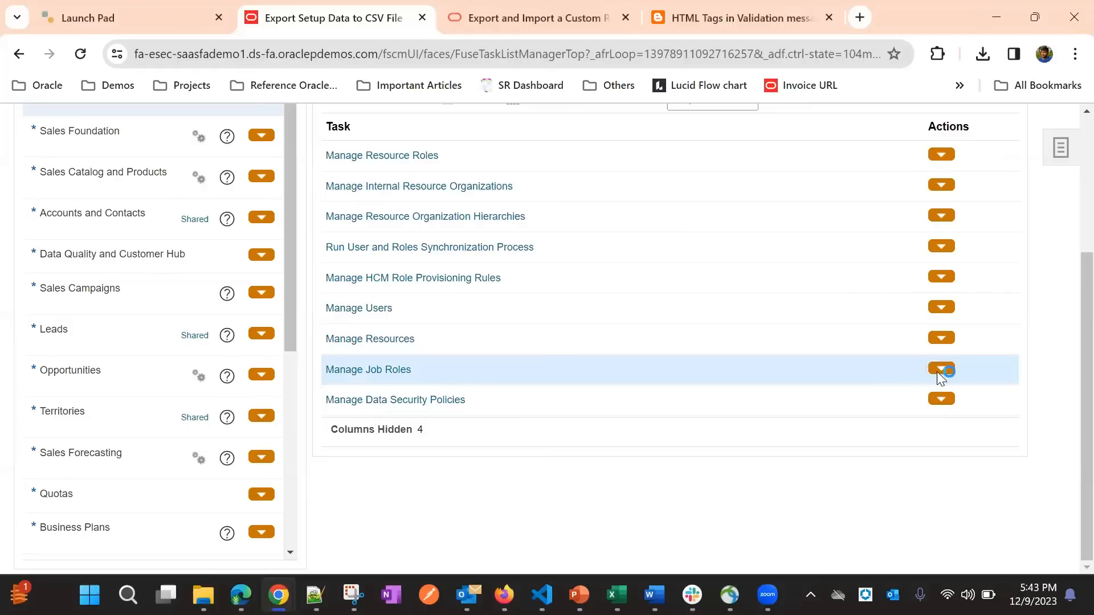
pyautogui.moveTo(990, 399)
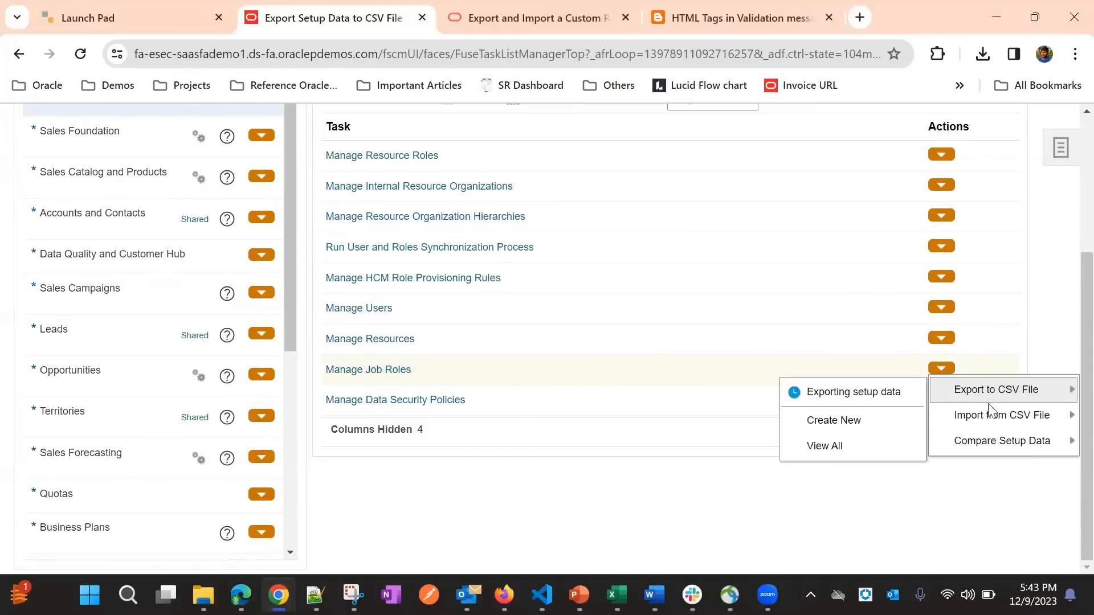
pyautogui.click(867, 394)
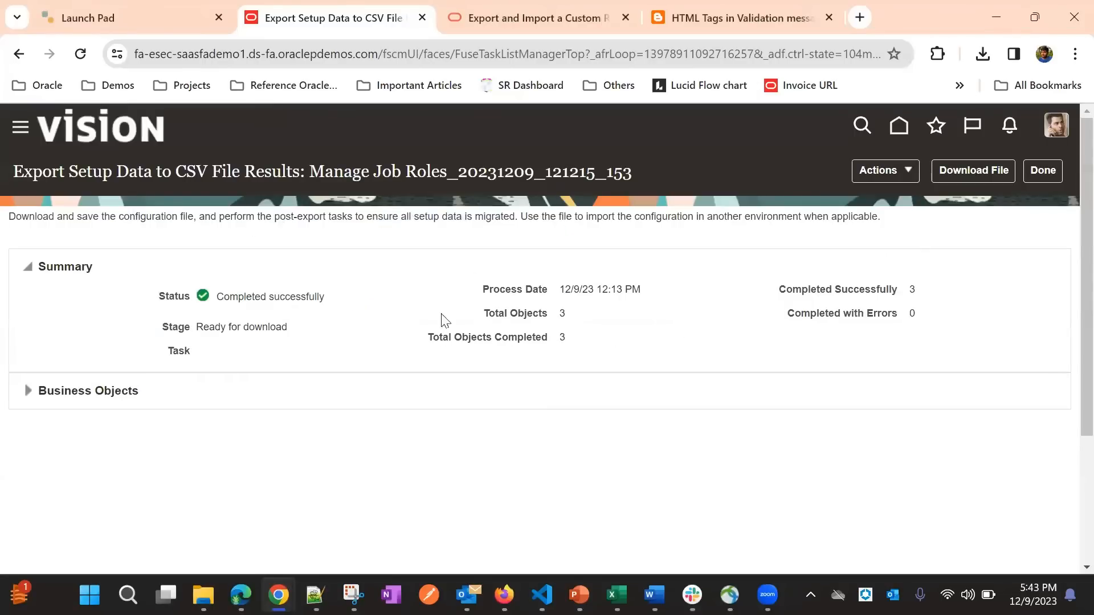
pyautogui.click(984, 173)
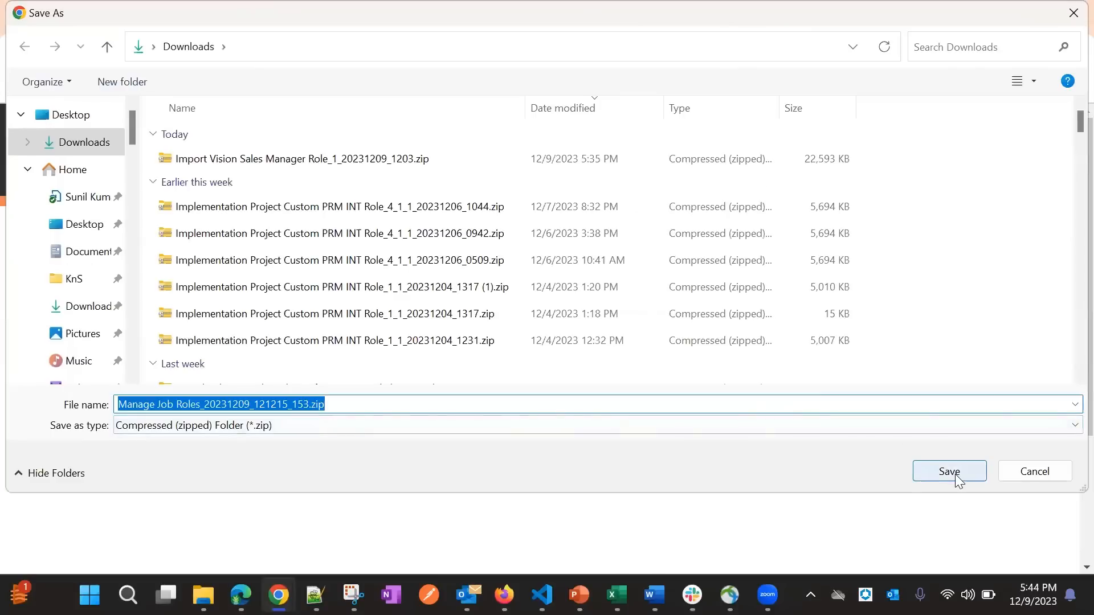
pyautogui.click(956, 475)
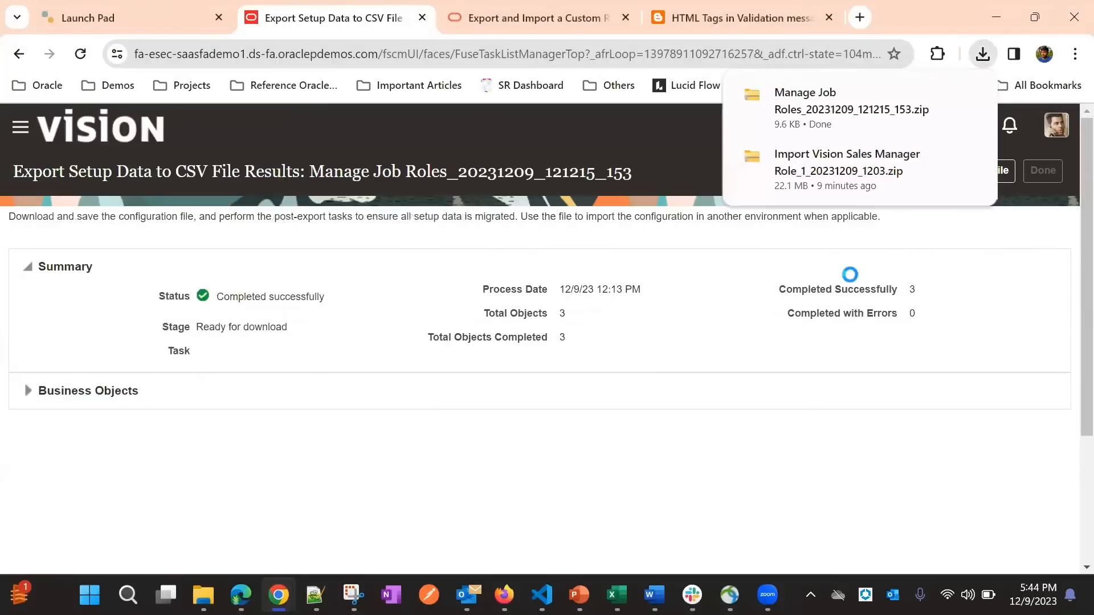
pyautogui.click(706, 300)
# Create and submit a CSV file export for the Manage Data Security Policies task, keeping the default basic information
pyautogui.scroll(-4, 822, 237)
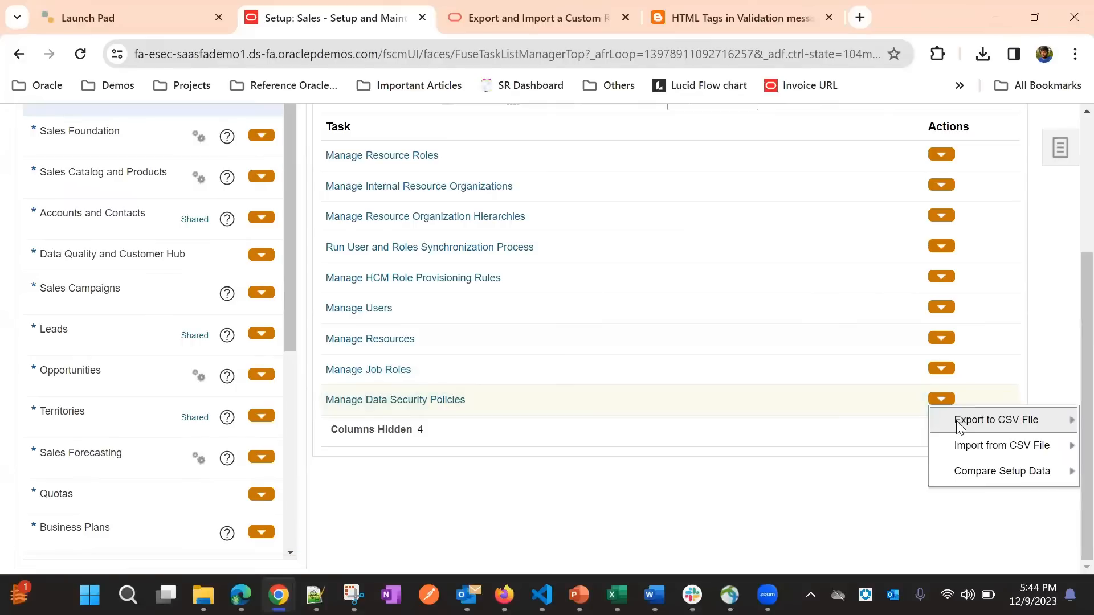
pyautogui.moveTo(954, 426)
pyautogui.click(895, 425)
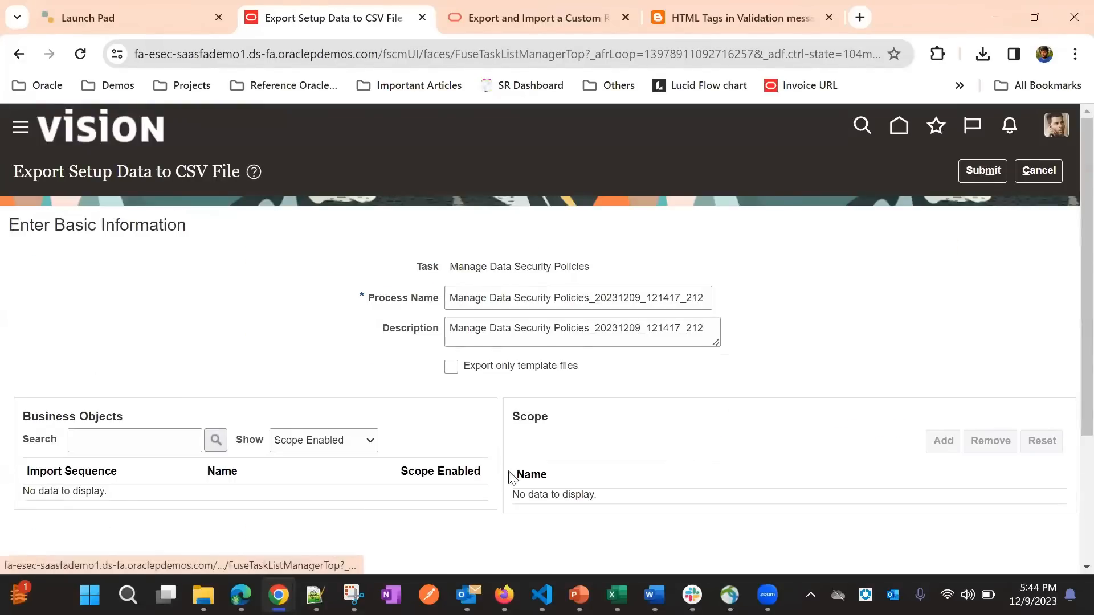
pyautogui.scroll(-3, 689, 444)
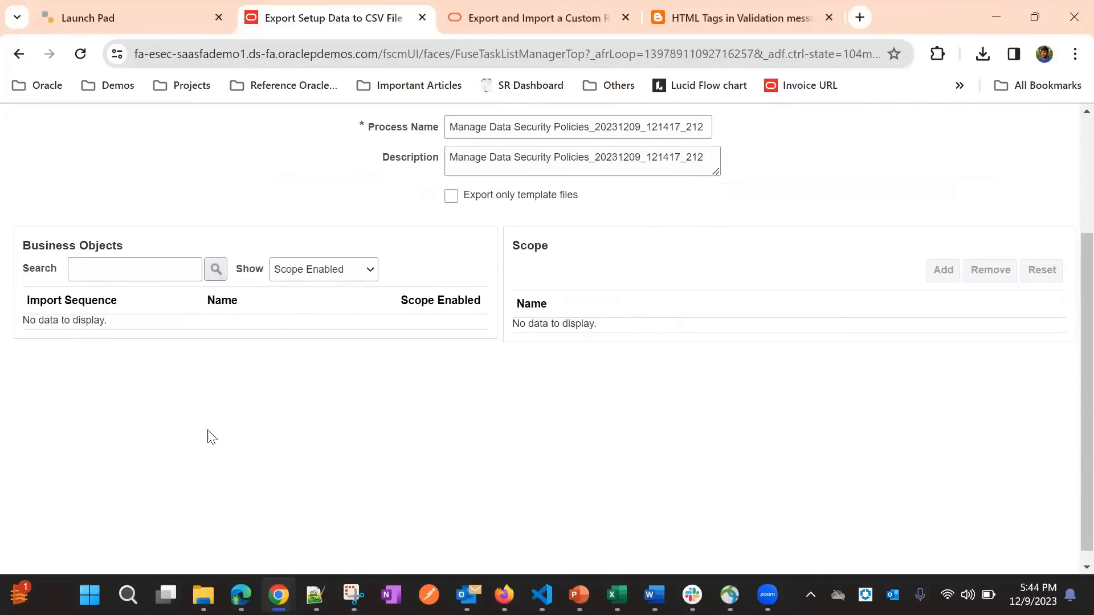
pyautogui.scroll(3, 691, 336)
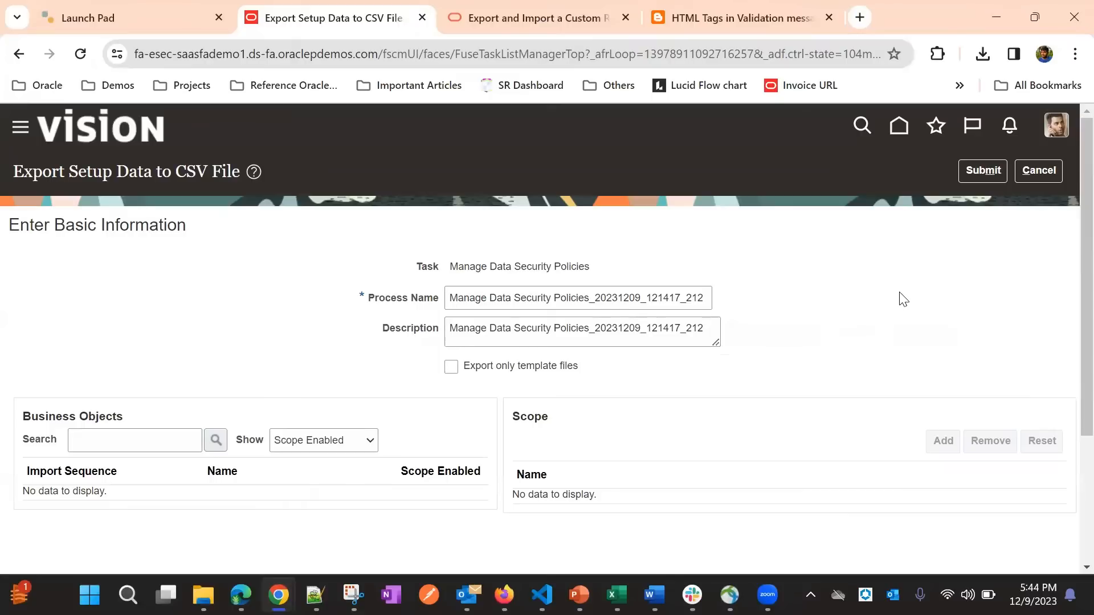
pyautogui.click(969, 169)
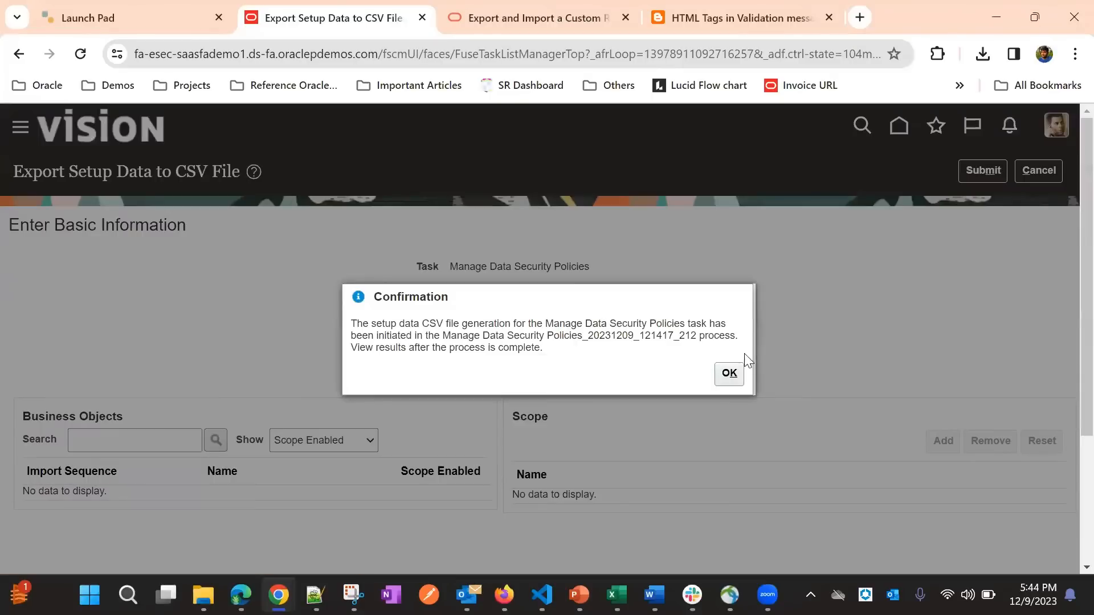
pyautogui.click(733, 371)
pyautogui.scroll(-4, 938, 244)
pyautogui.scroll(4, 750, 422)
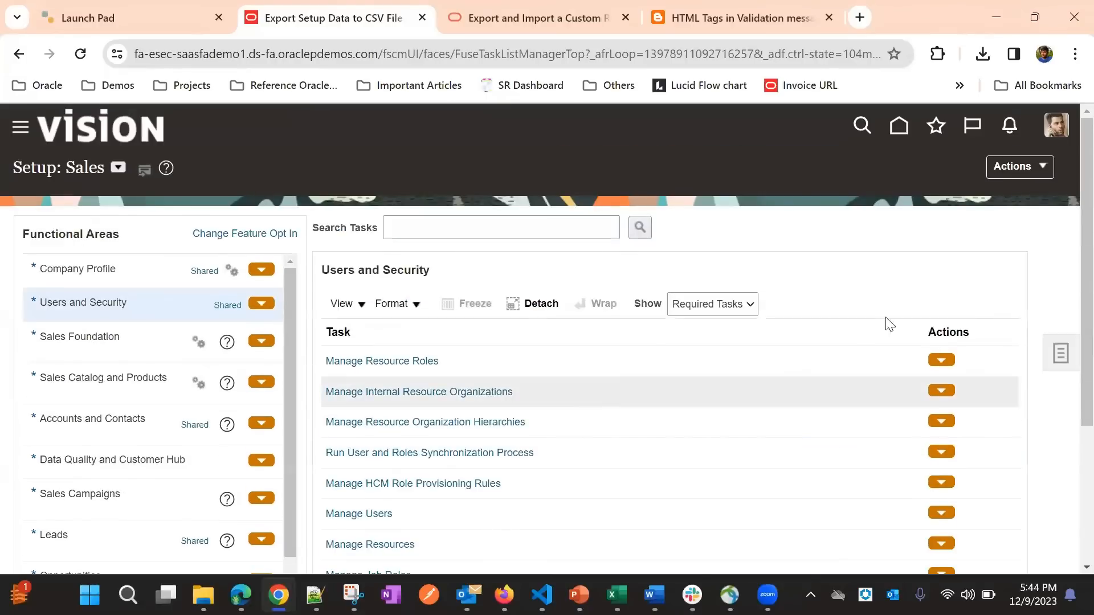
pyautogui.click(345, 304)
pyautogui.moveTo(380, 362)
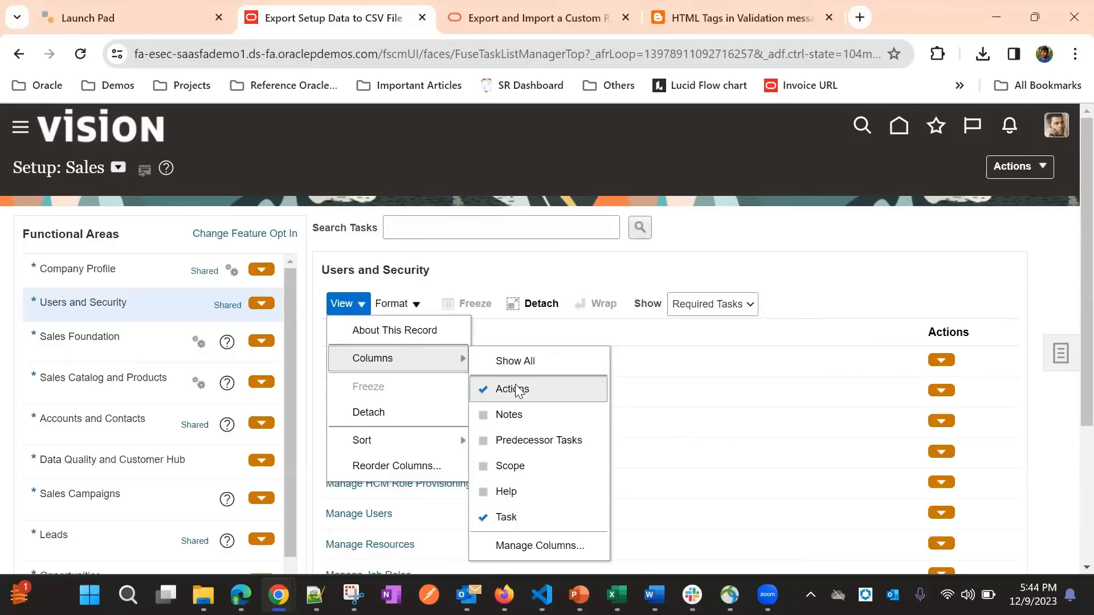
pyautogui.click(867, 266)
# View and refresh the progress of the Manage Data Security Policies CSV export, and close its results page
pyautogui.scroll(-3, 809, 240)
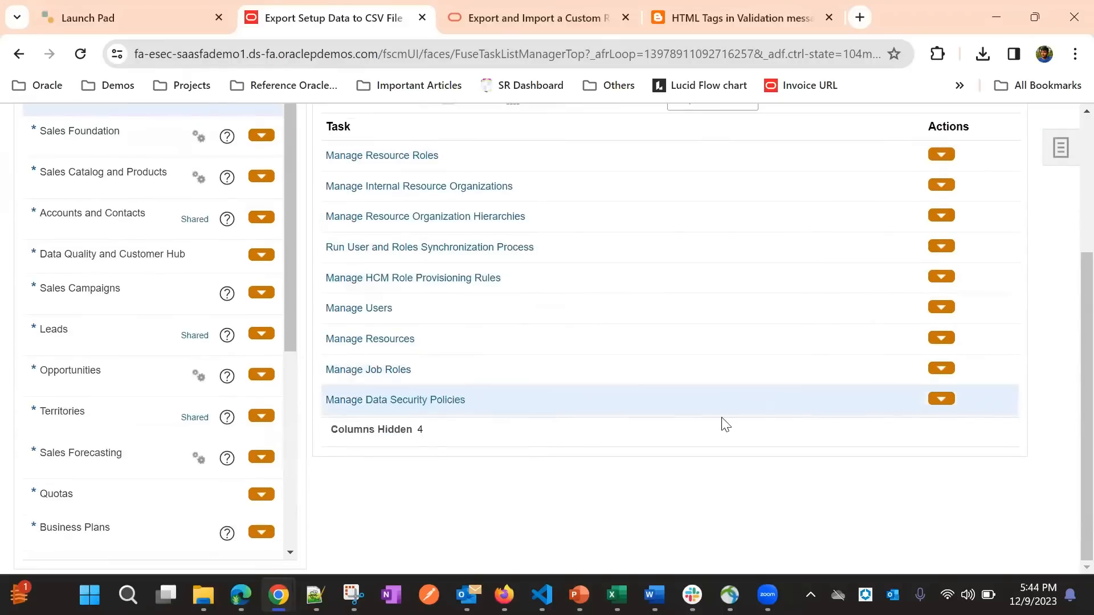
pyautogui.click(939, 399)
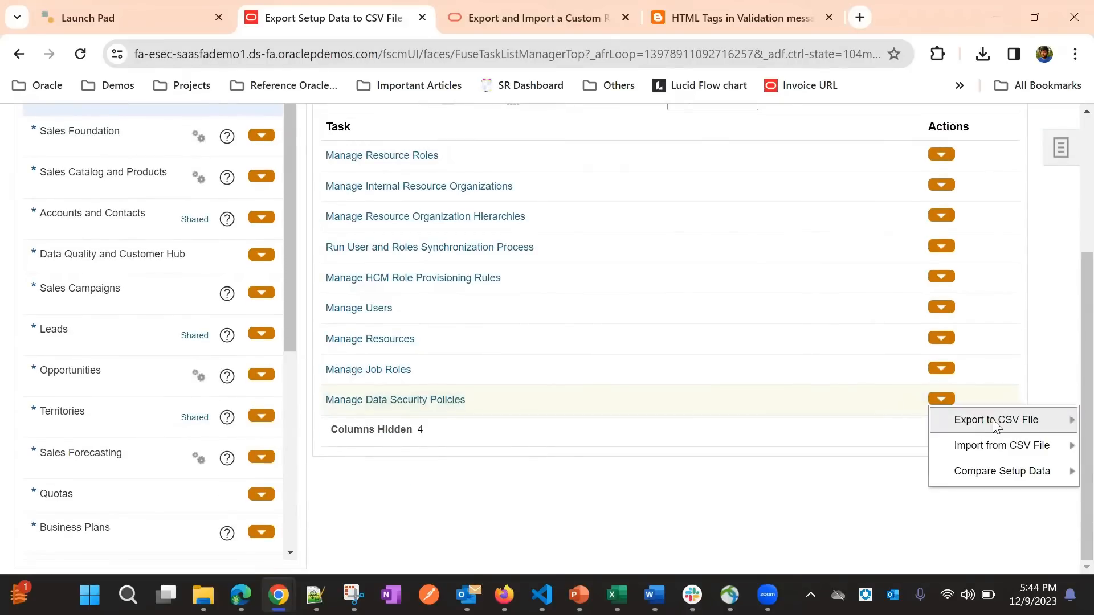
pyautogui.moveTo(994, 423)
pyautogui.click(851, 425)
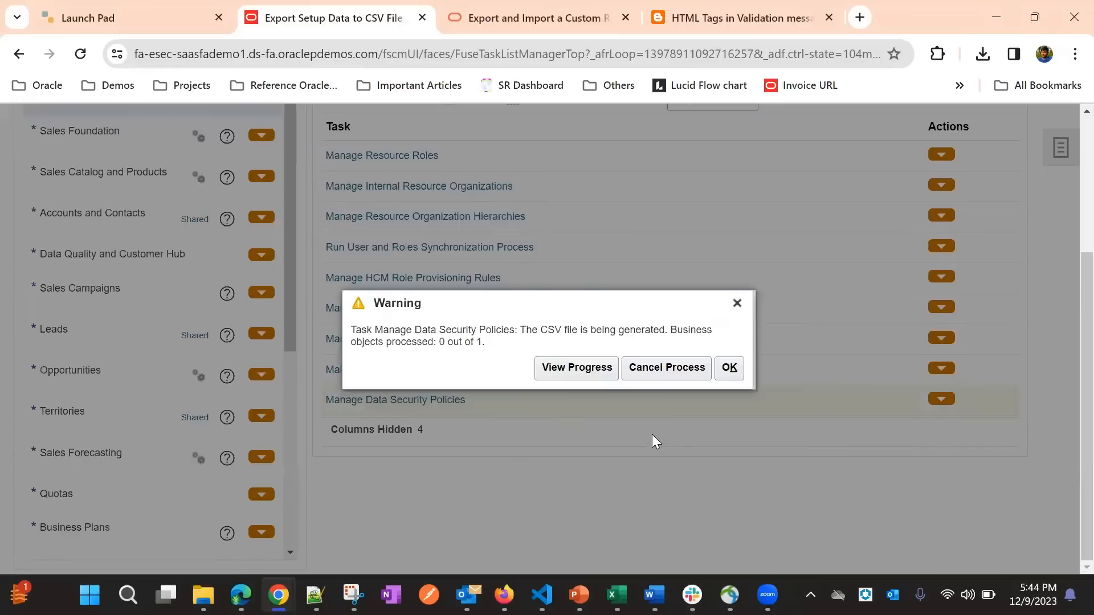
pyautogui.click(569, 367)
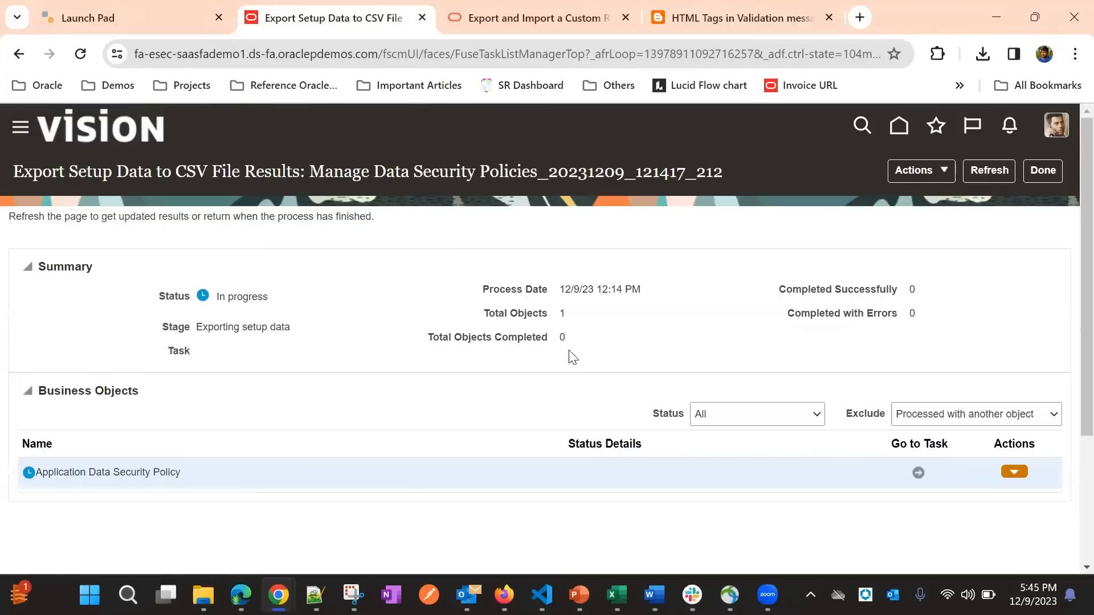
pyautogui.click(985, 171)
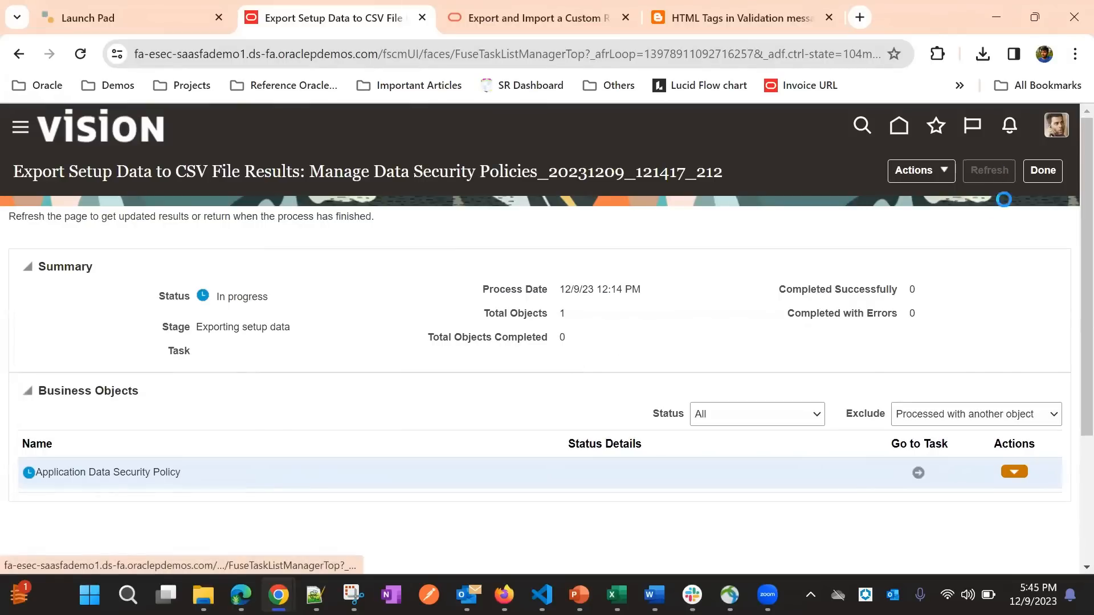
pyautogui.click(1053, 168)
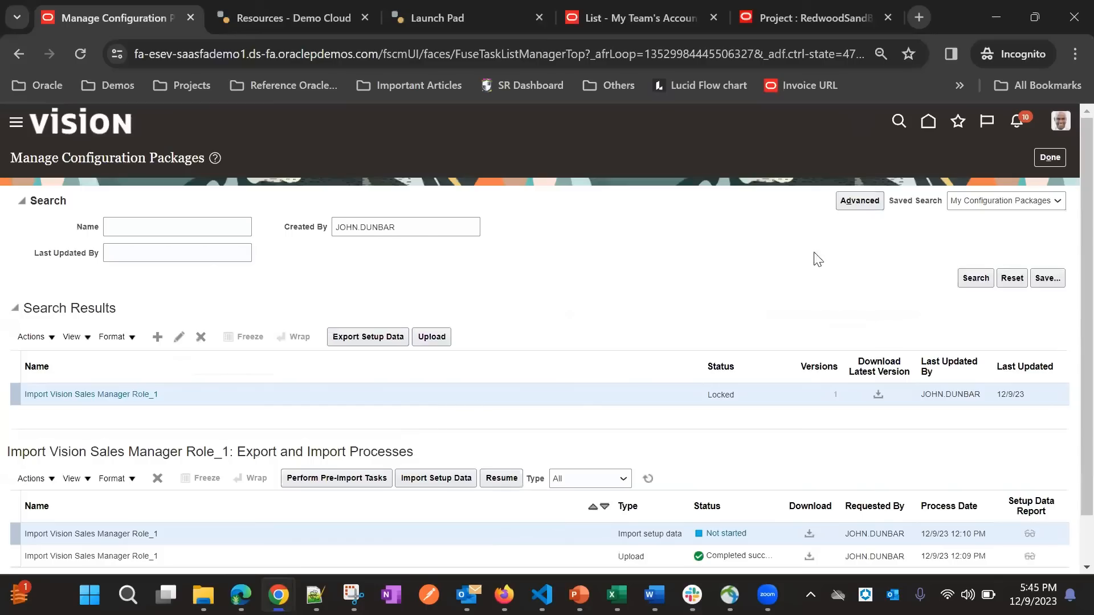
# In the target environment, leave Manage Configuration Packages and show the Actions column for the Users and Security tasks
pyautogui.click(1048, 157)
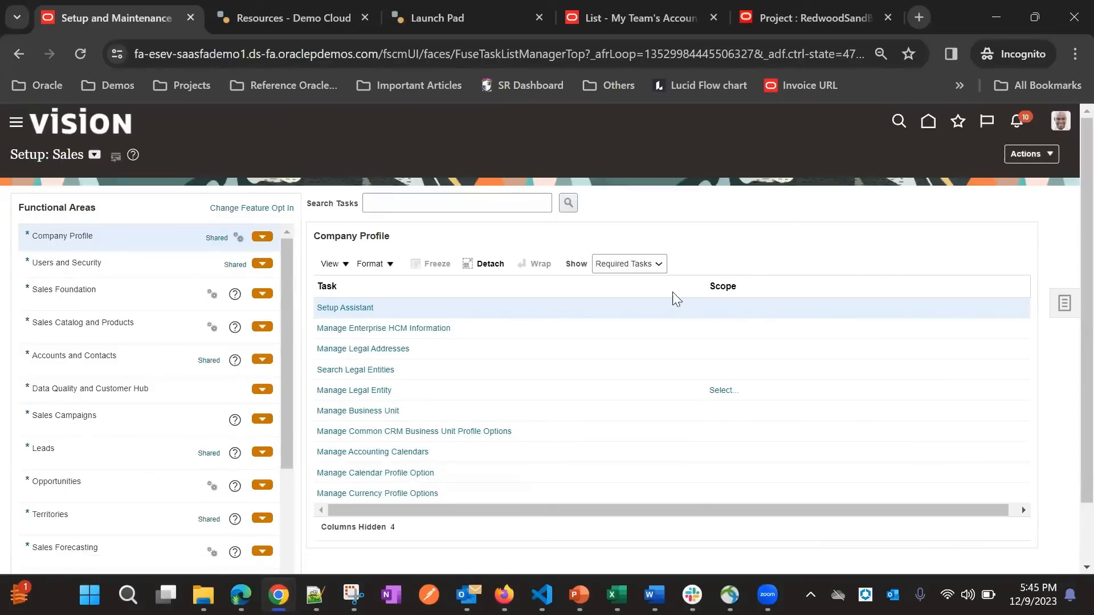
pyautogui.click(119, 262)
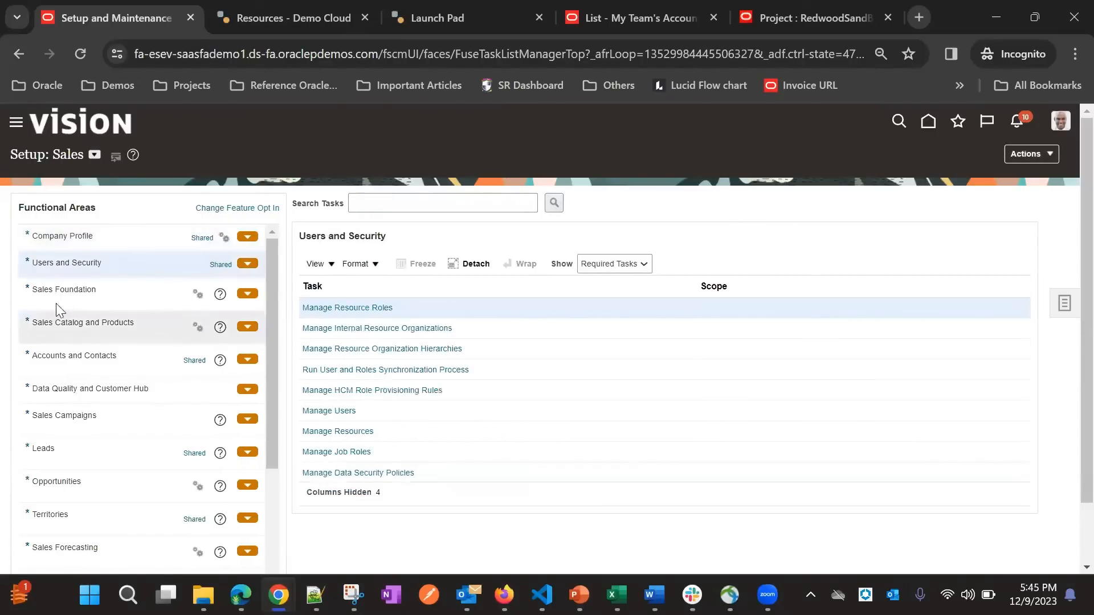
pyautogui.scroll(-2, 603, 388)
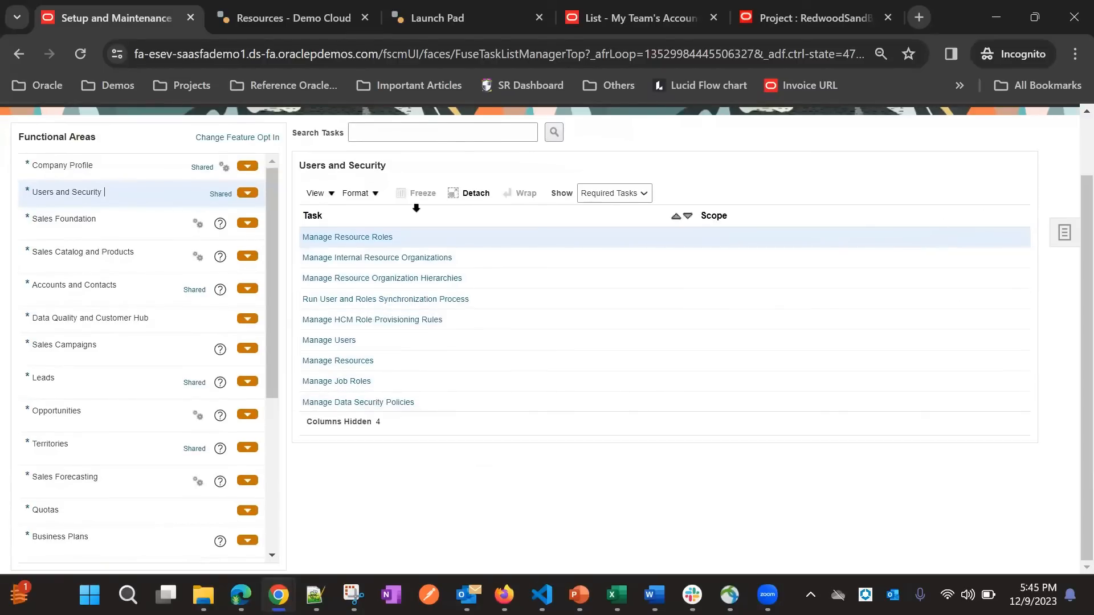
pyautogui.click(317, 193)
pyautogui.moveTo(345, 245)
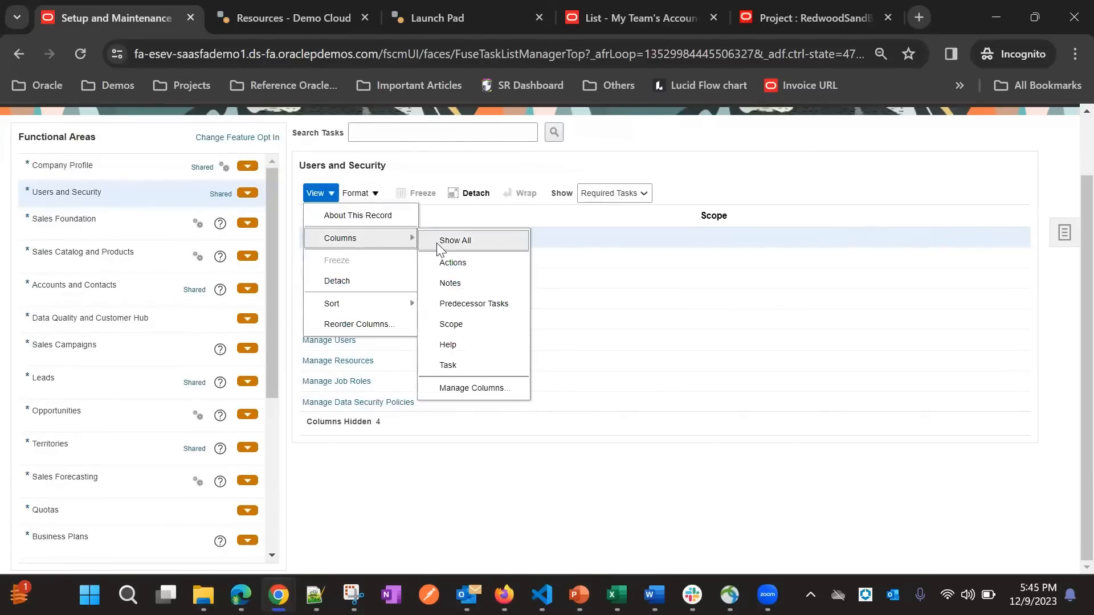
pyautogui.click(454, 265)
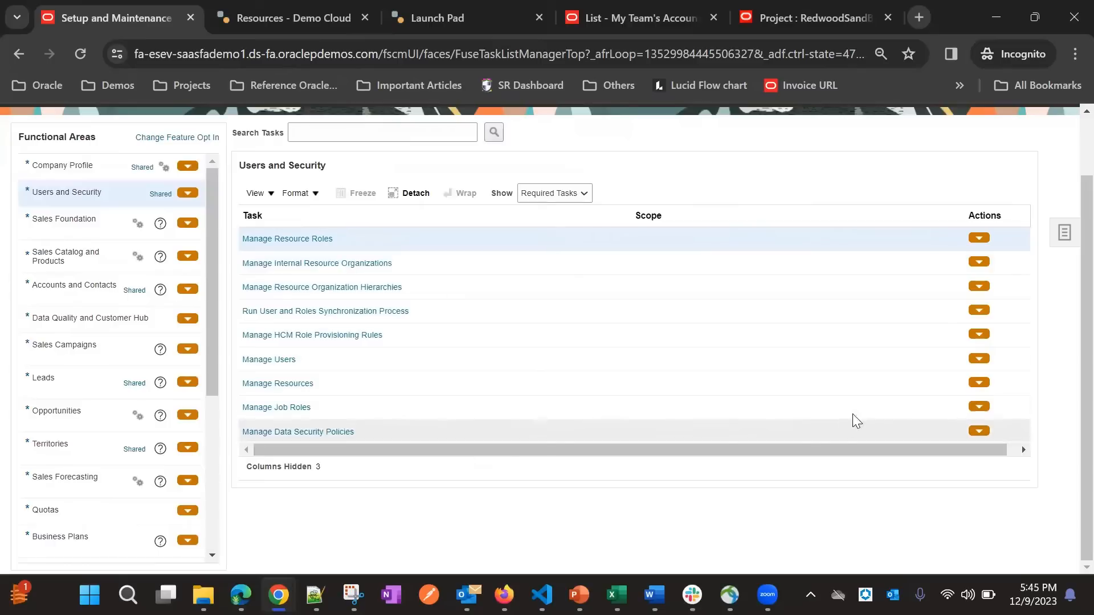
# Create a CSV file import for the Manage Job Roles task and choose Manage Job Roles_20231209_121215_153.zip from Downloads as the package
pyautogui.click(979, 406)
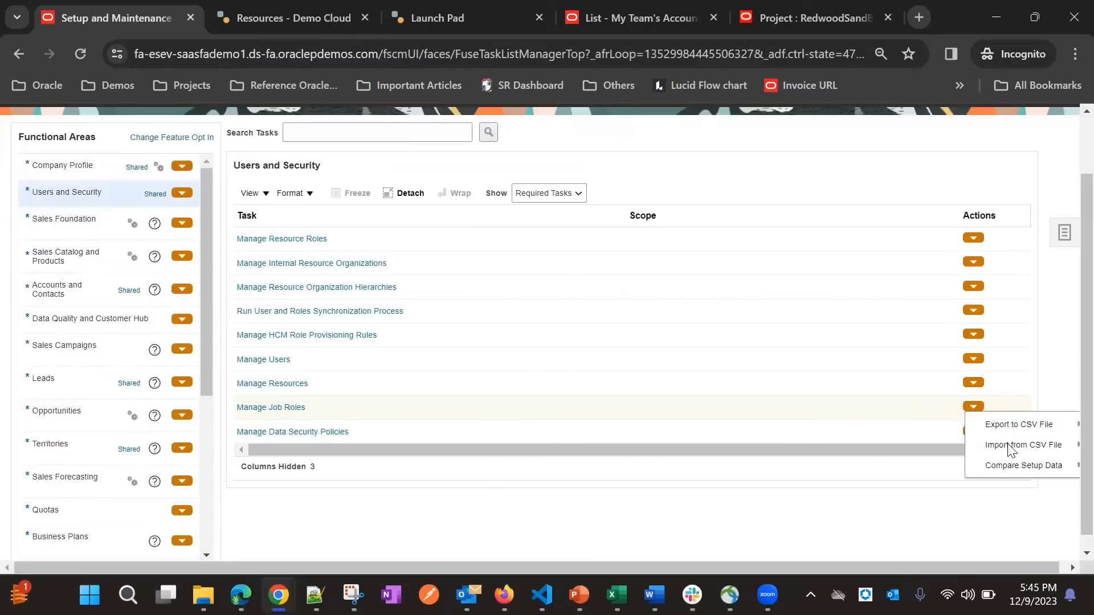
pyautogui.moveTo(1030, 431)
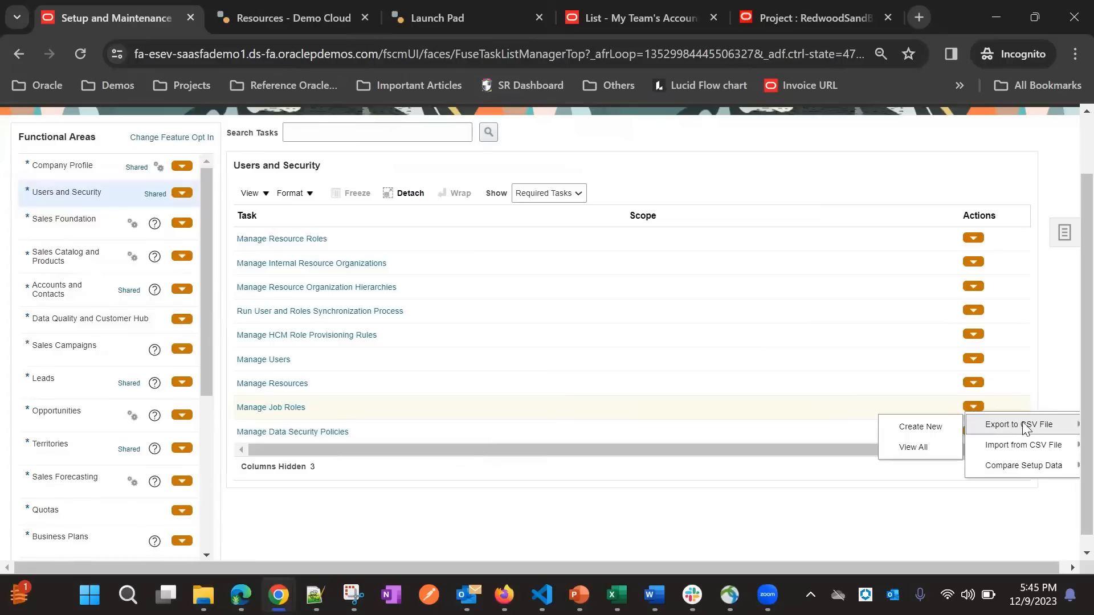
pyautogui.moveTo(1010, 450)
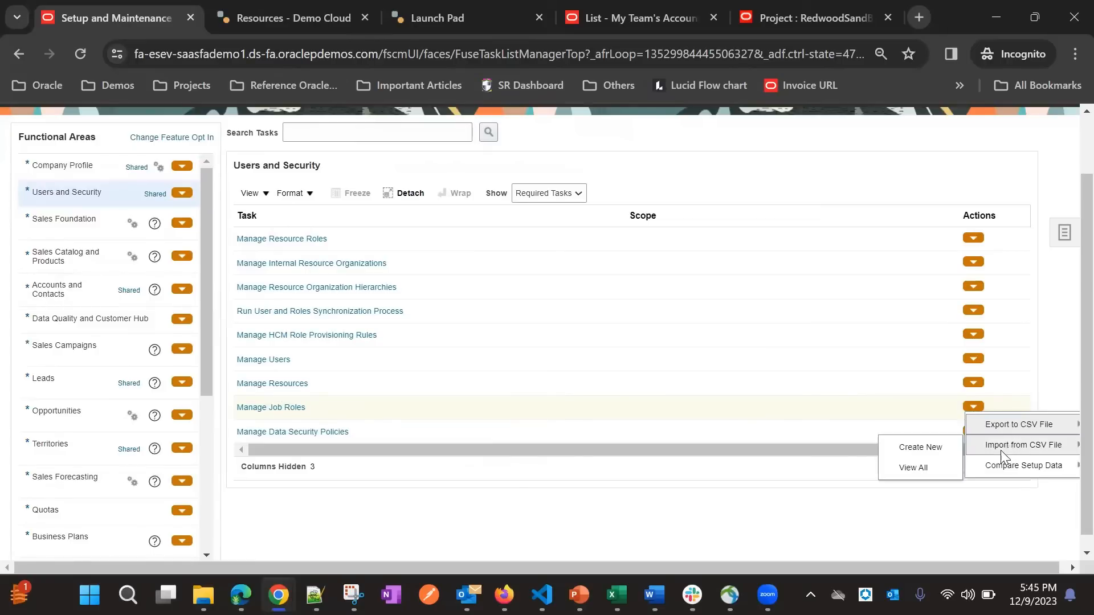
pyautogui.click(923, 448)
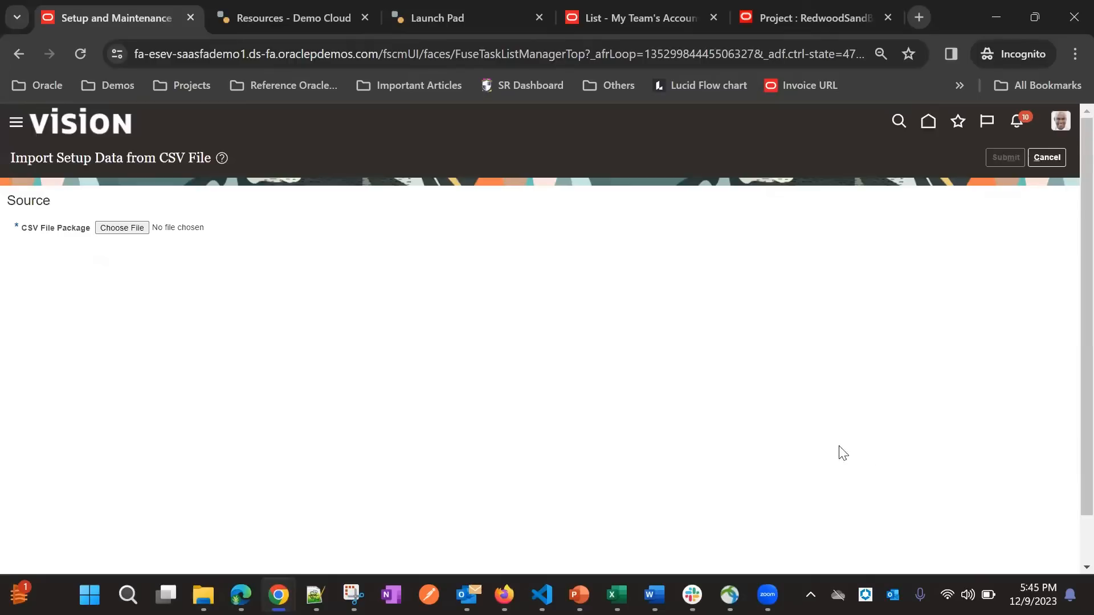
pyautogui.click(122, 228)
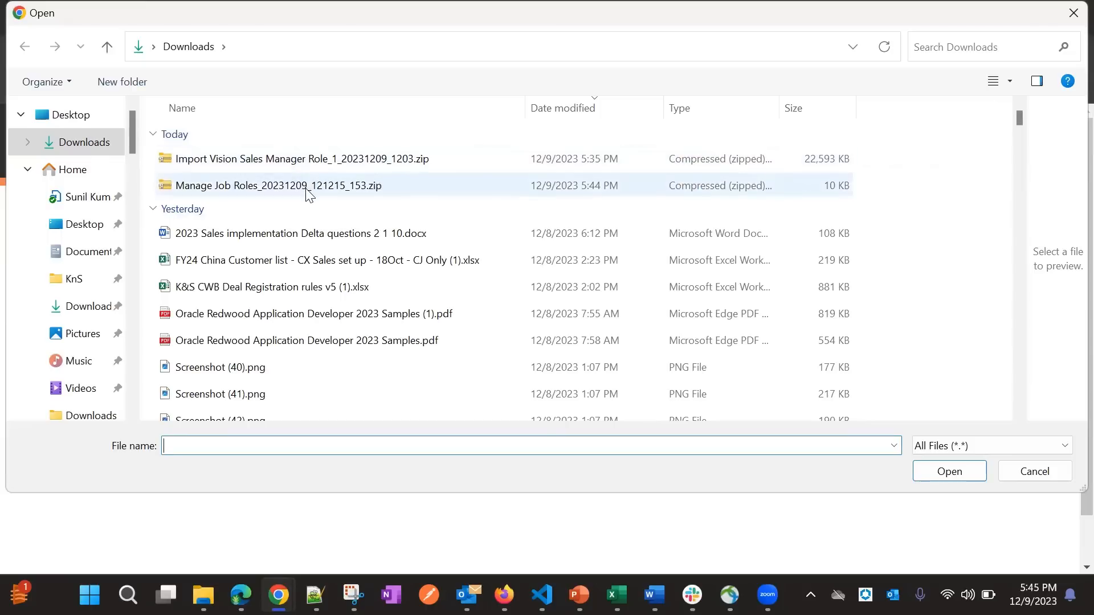
pyautogui.click(351, 188)
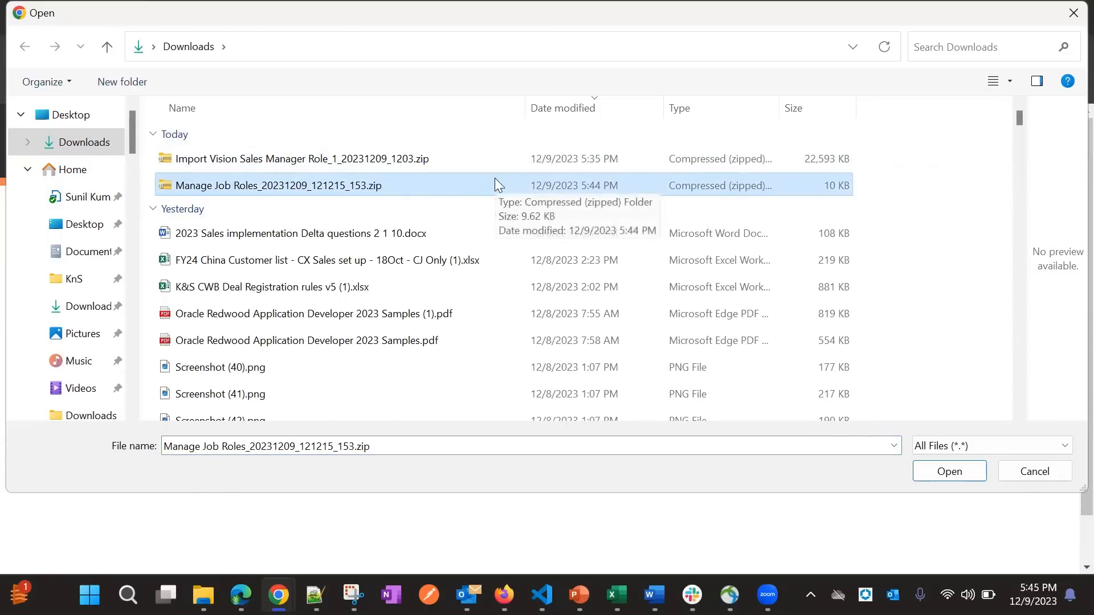
pyautogui.click(948, 471)
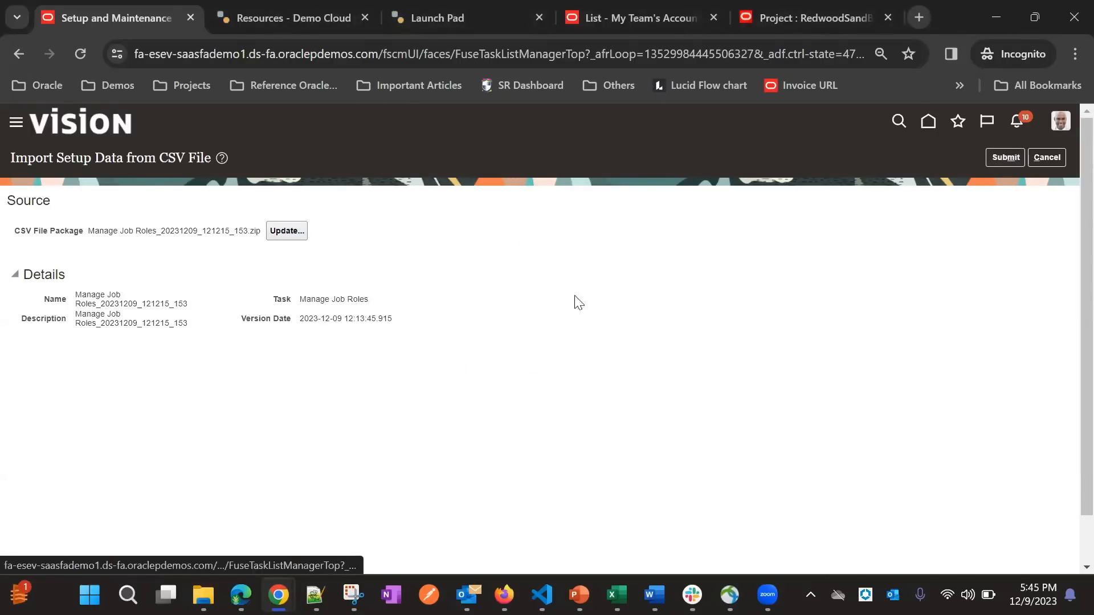
# Check the CSV file package name and submit the Manage Job Roles import
pyautogui.doubleClick(91, 231)
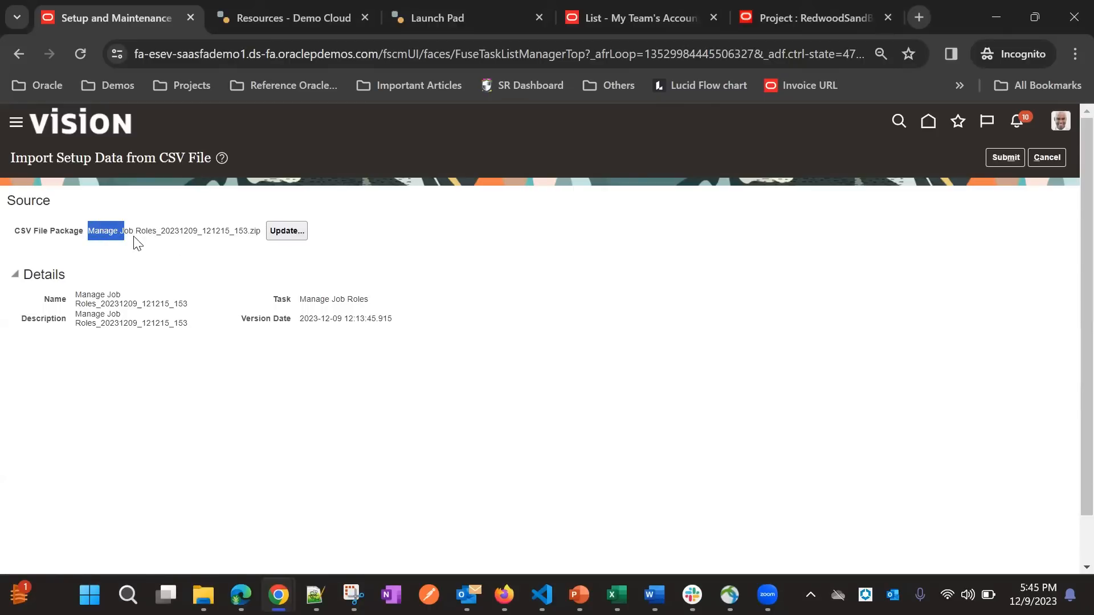
pyautogui.moveTo(137, 244); pyautogui.dragTo(261, 233)
pyautogui.click(558, 212)
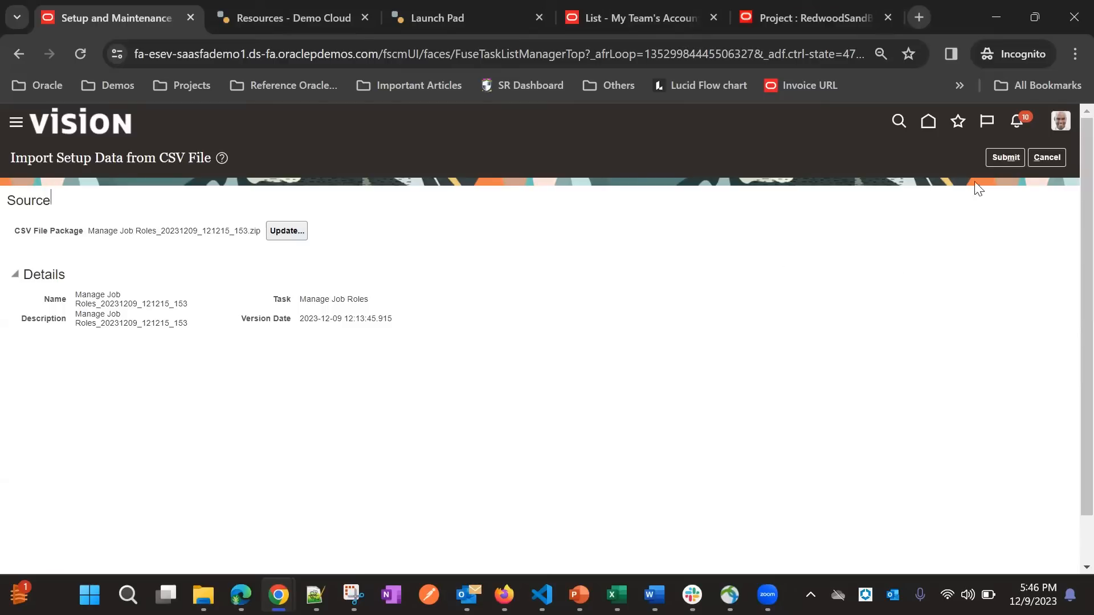
pyautogui.click(1009, 163)
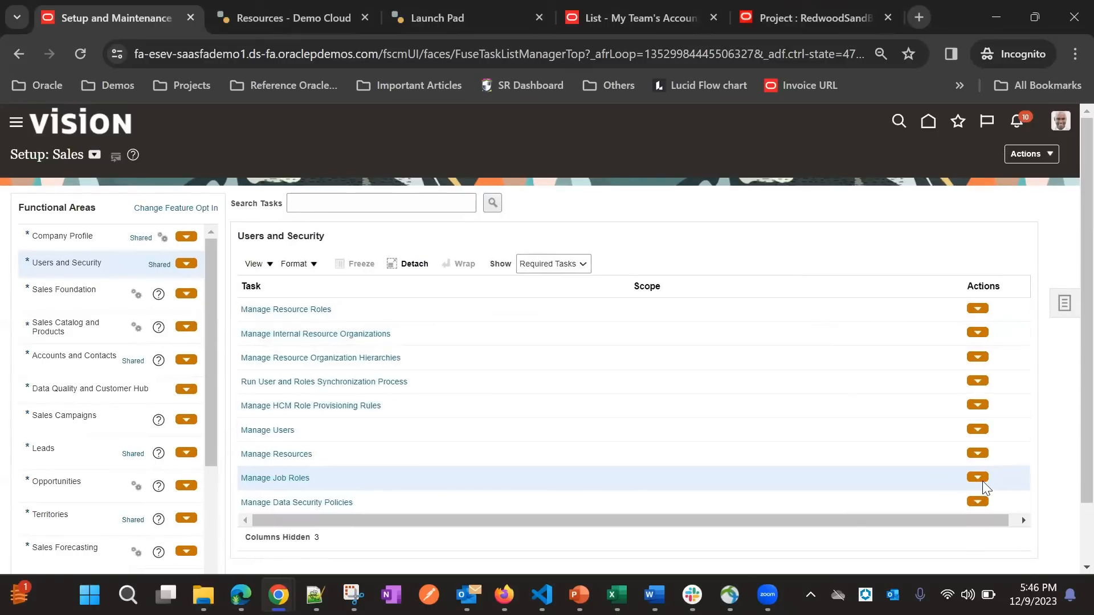
pyautogui.click(983, 480)
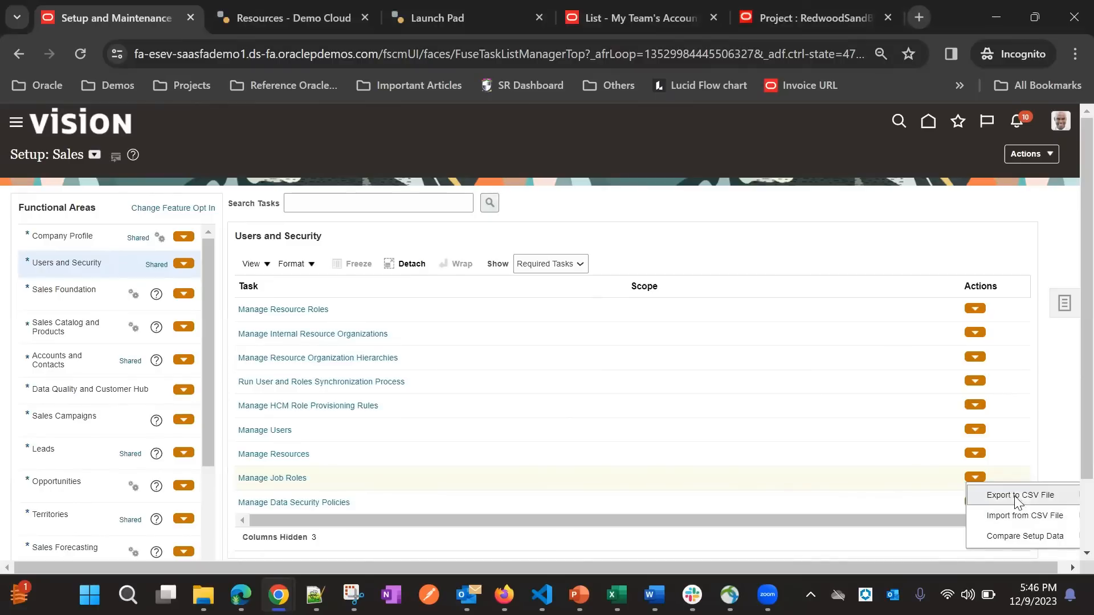
pyautogui.moveTo(1018, 500)
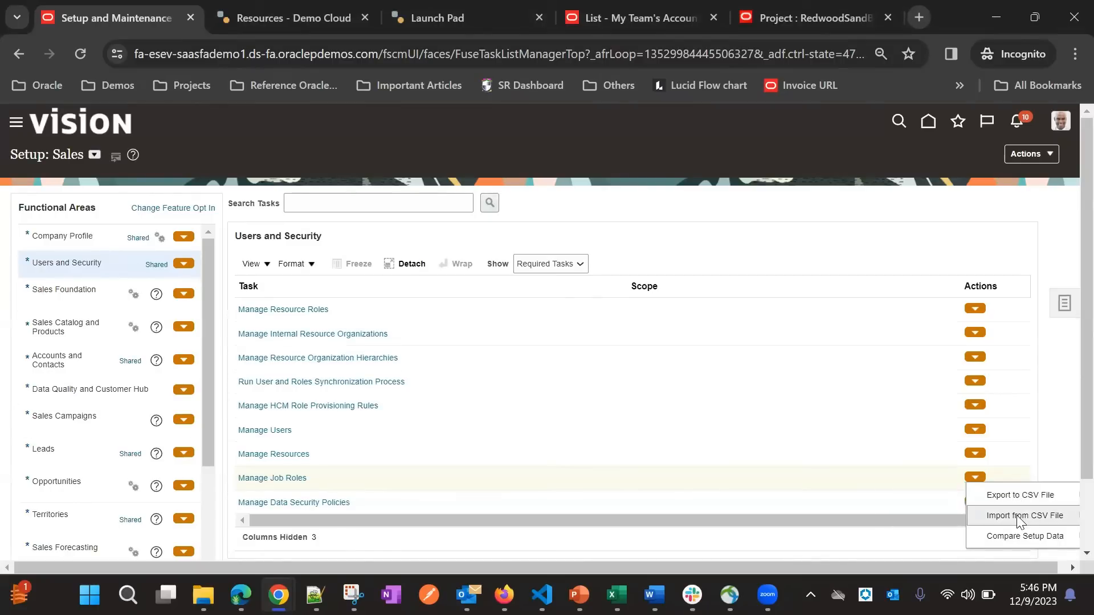
pyautogui.click(918, 219)
pyautogui.scroll(-1, 893, 228)
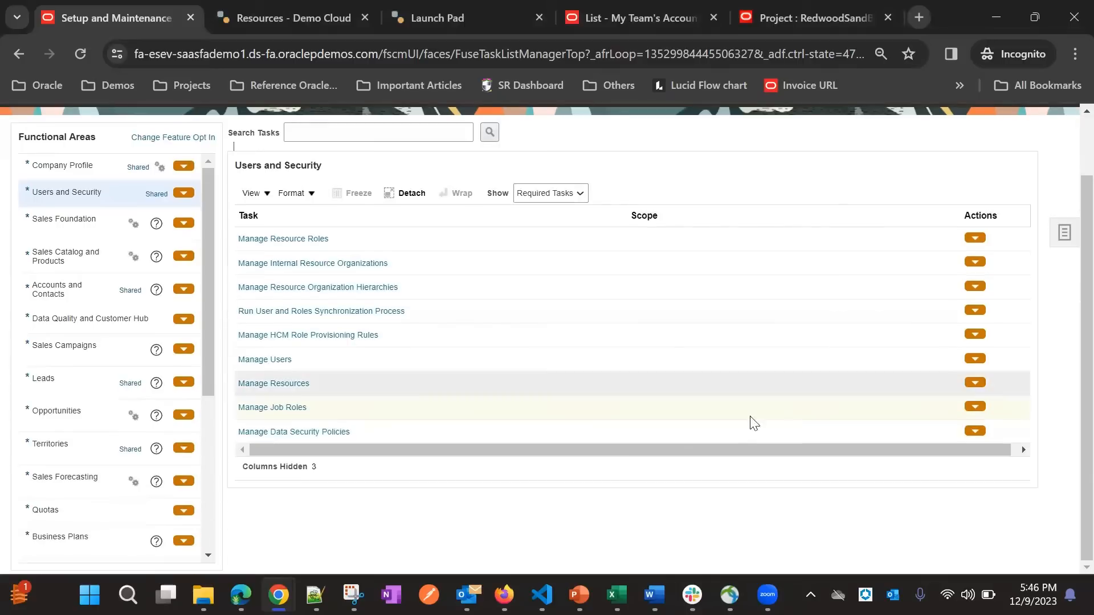
pyautogui.click(764, 427)
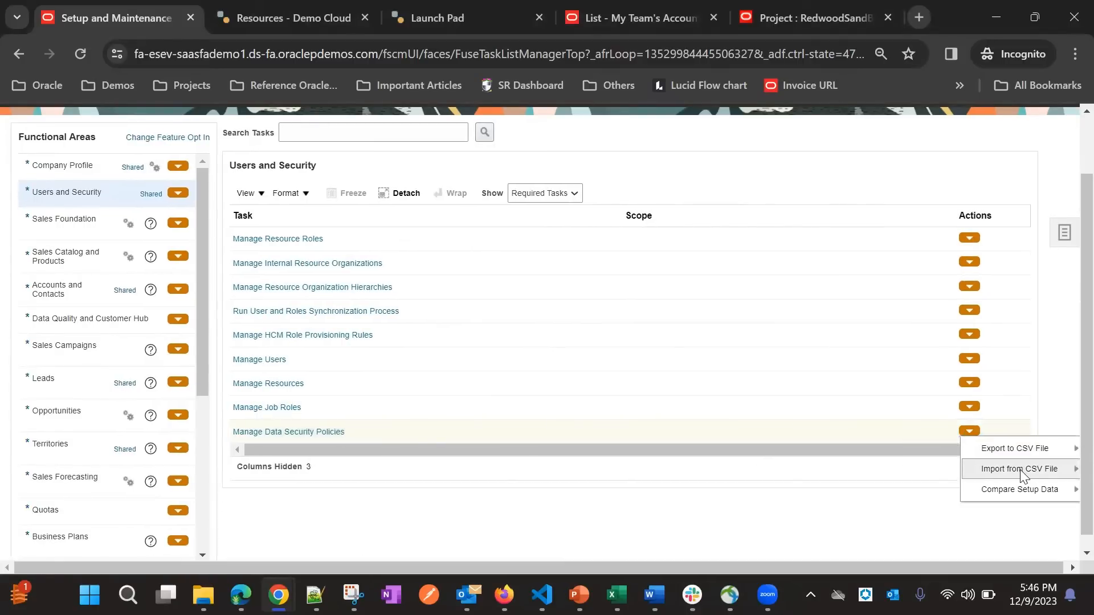
pyautogui.moveTo(996, 454)
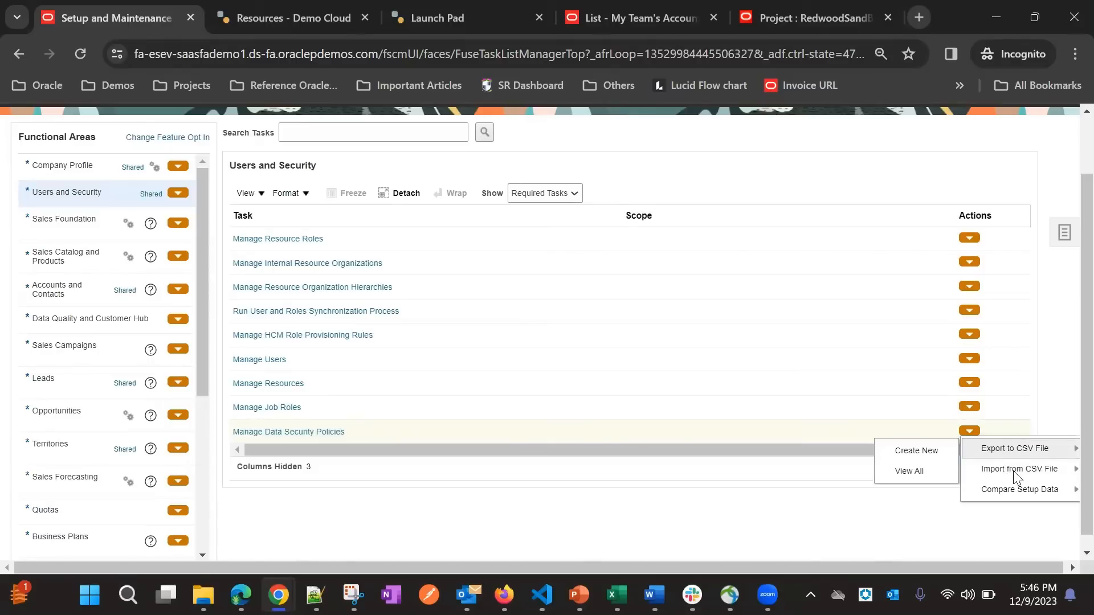
pyautogui.click(900, 472)
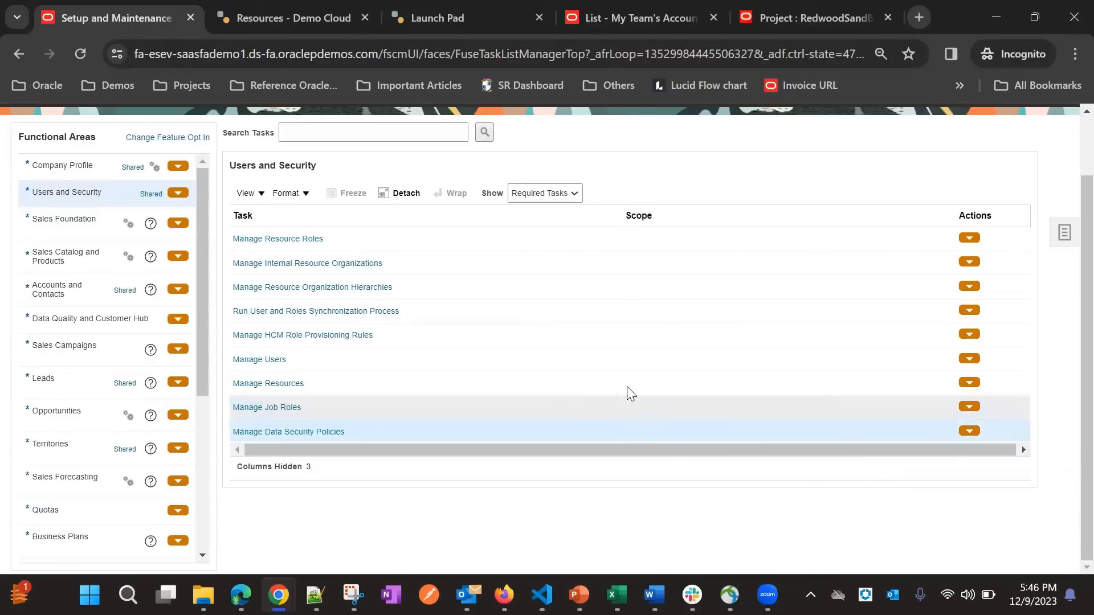
pyautogui.click(1057, 160)
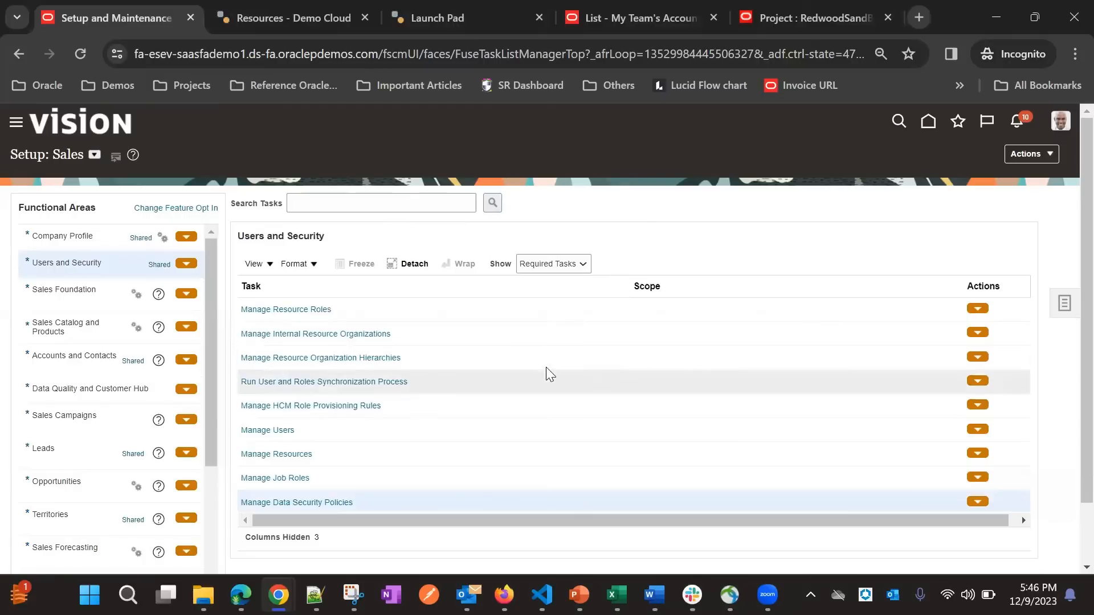
# Open Manage Configuration Packages, refresh the import process results for Import Vision Sales Manager Role_1, and return to the package list
pyautogui.moveTo(316, 595)
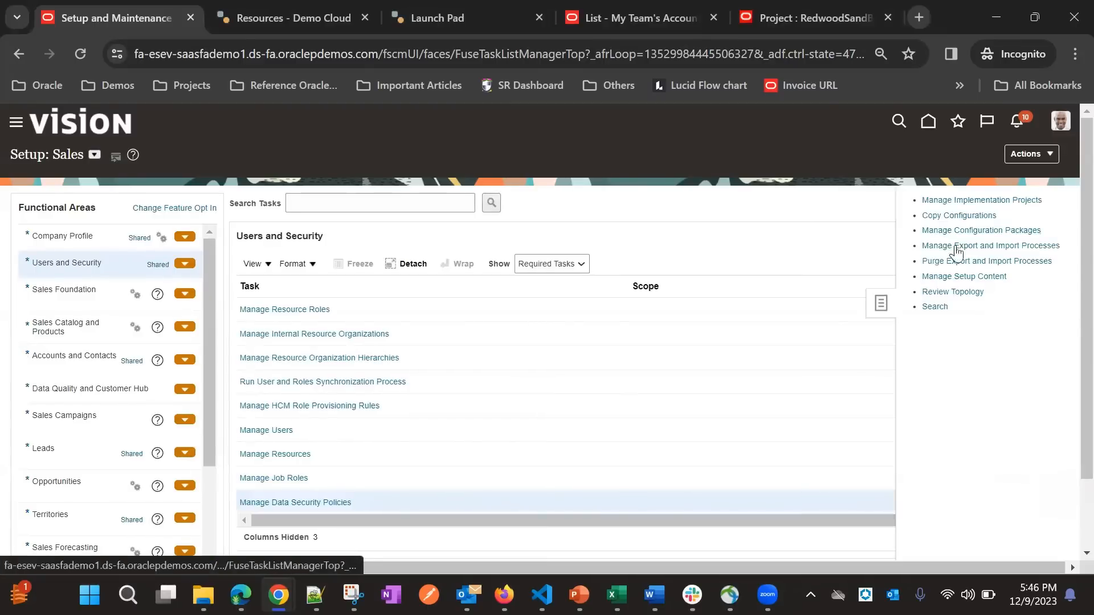
pyautogui.click(964, 232)
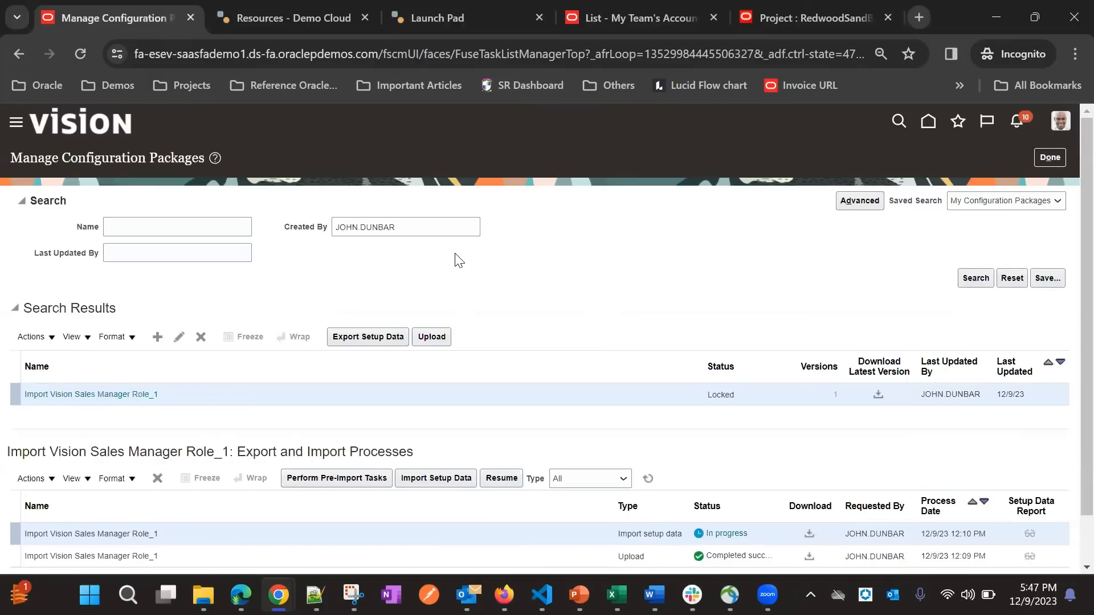
pyautogui.scroll(-1, 460, 260)
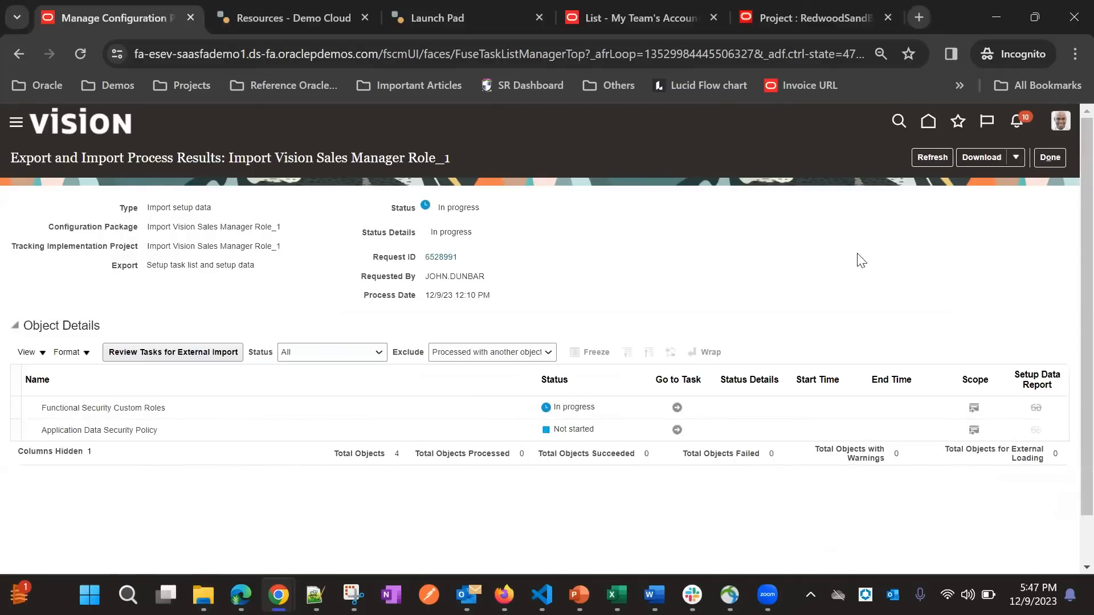
pyautogui.click(935, 150)
pyautogui.click(931, 163)
pyautogui.click(1050, 160)
pyautogui.scroll(-1, 735, 439)
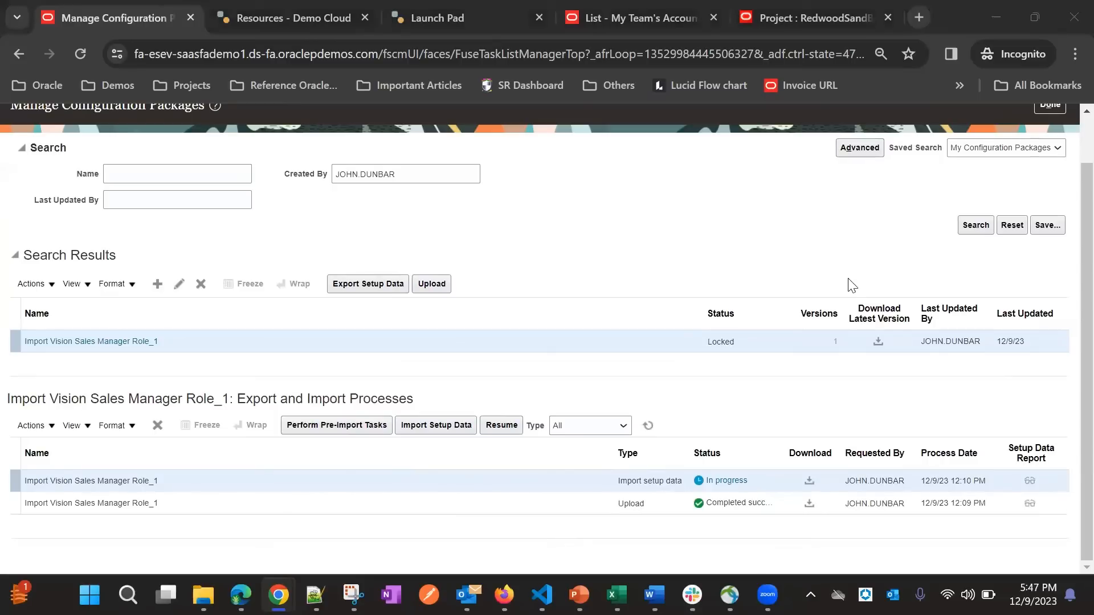
pyautogui.scroll(2, 852, 285)
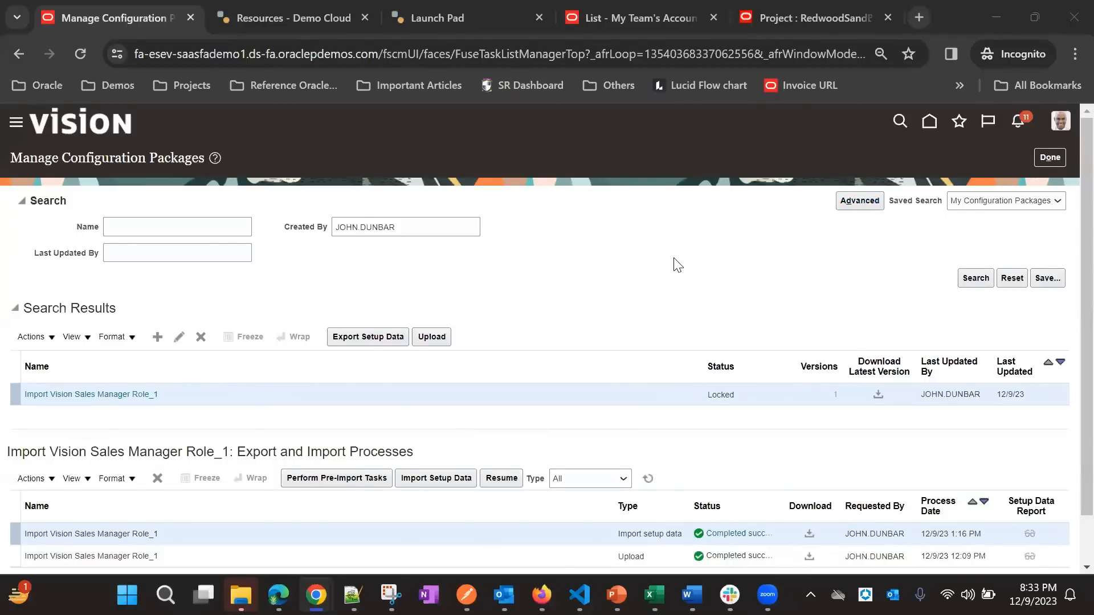
# Check the export and import process statuses for Import Vision Sales Manager Role_1 and open the Security Console
pyautogui.scroll(-1, 674, 268)
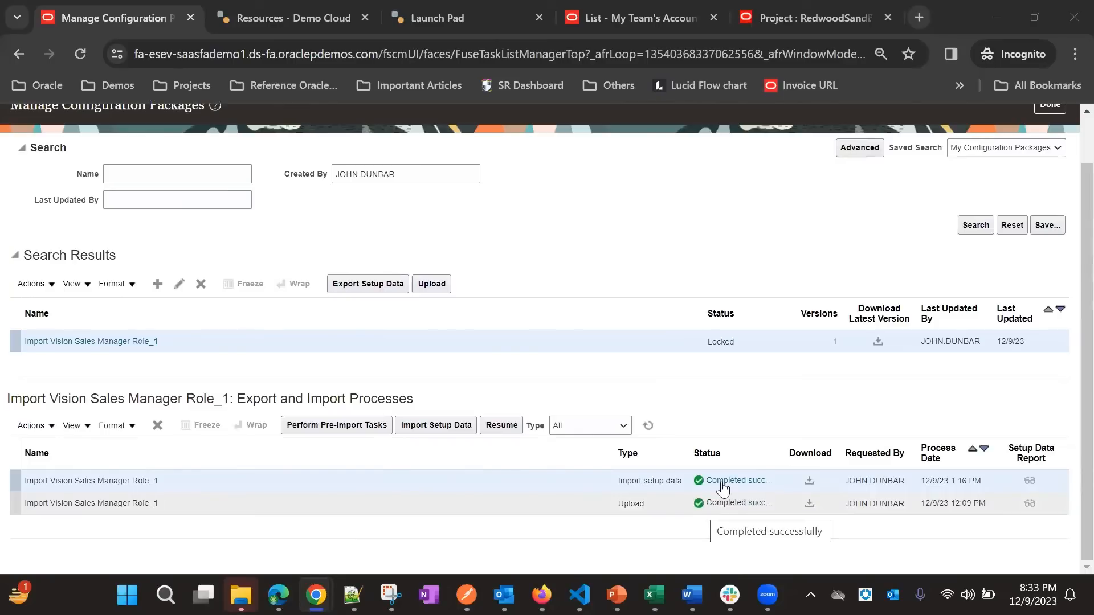
pyautogui.scroll(1, 599, 261)
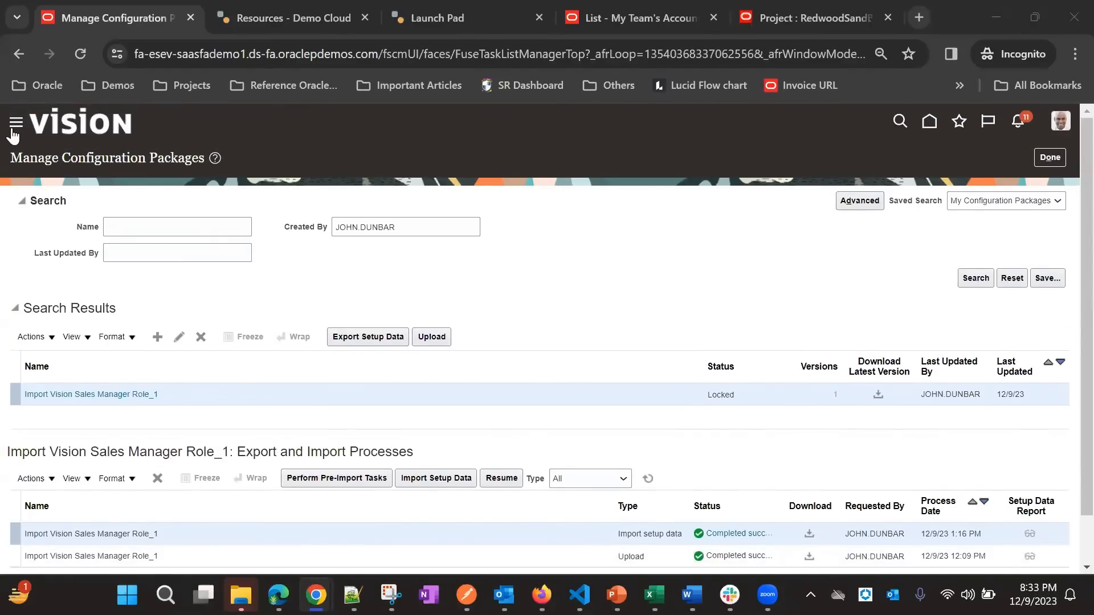
pyautogui.click(13, 125)
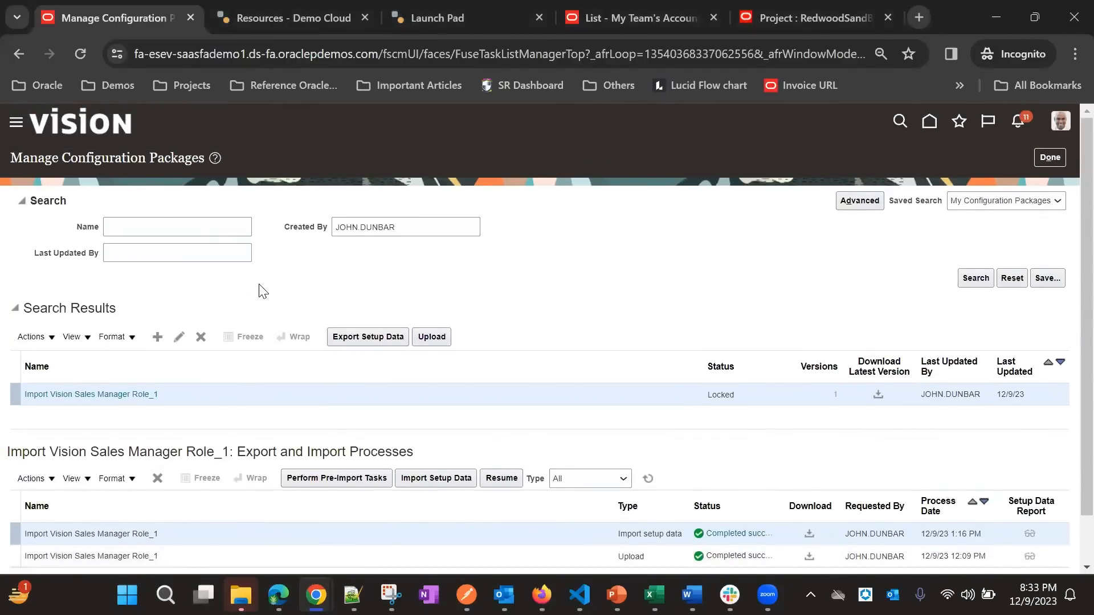
pyautogui.scroll(-10, 171, 385)
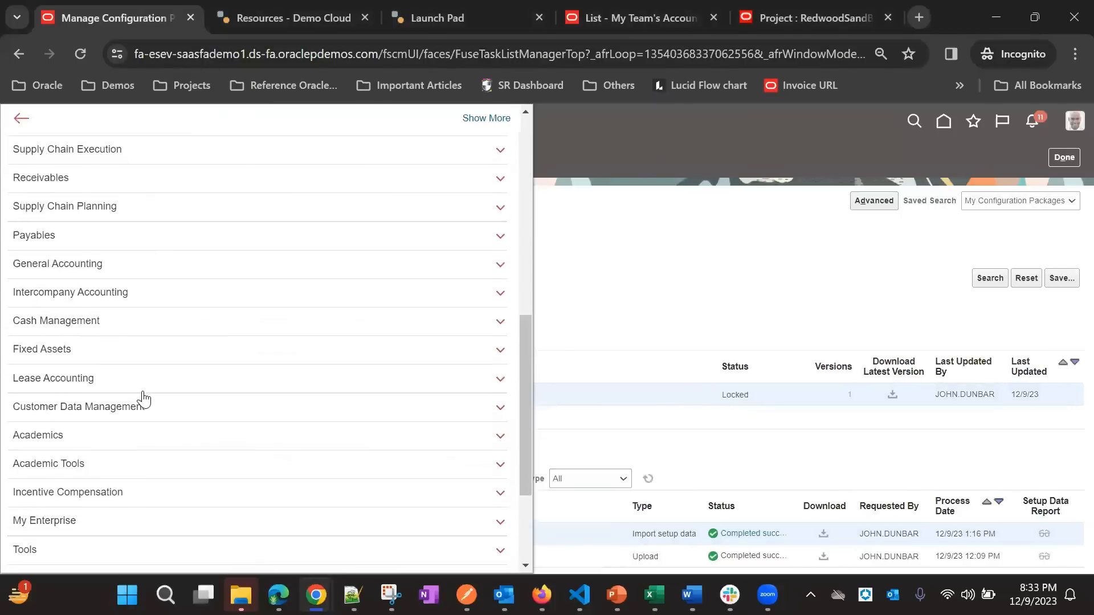
pyautogui.click(76, 385)
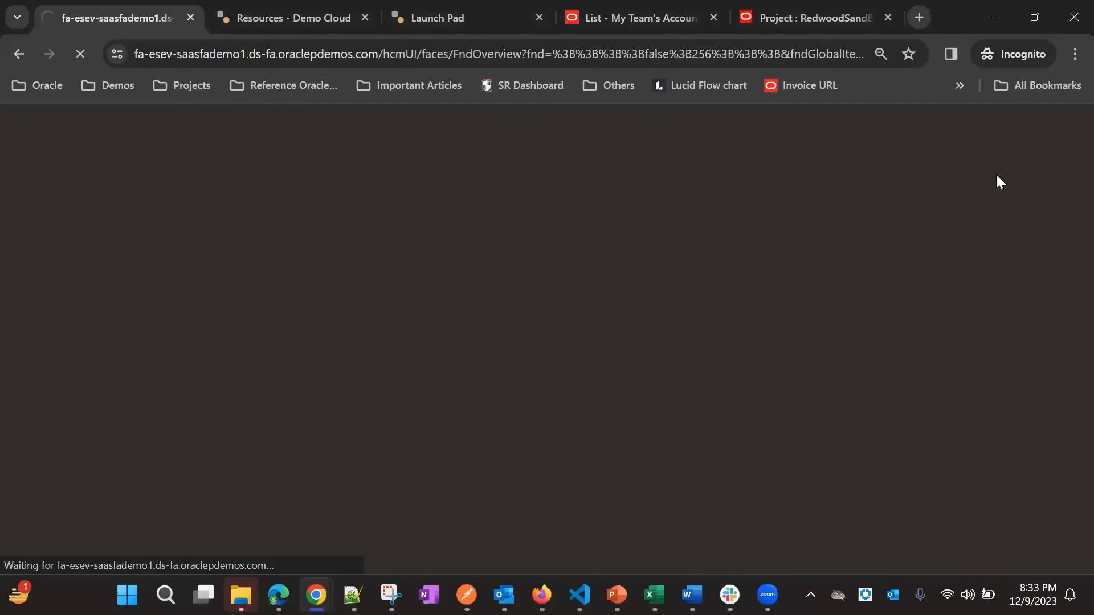
pyautogui.click(1068, 57)
pyautogui.click(1065, 361)
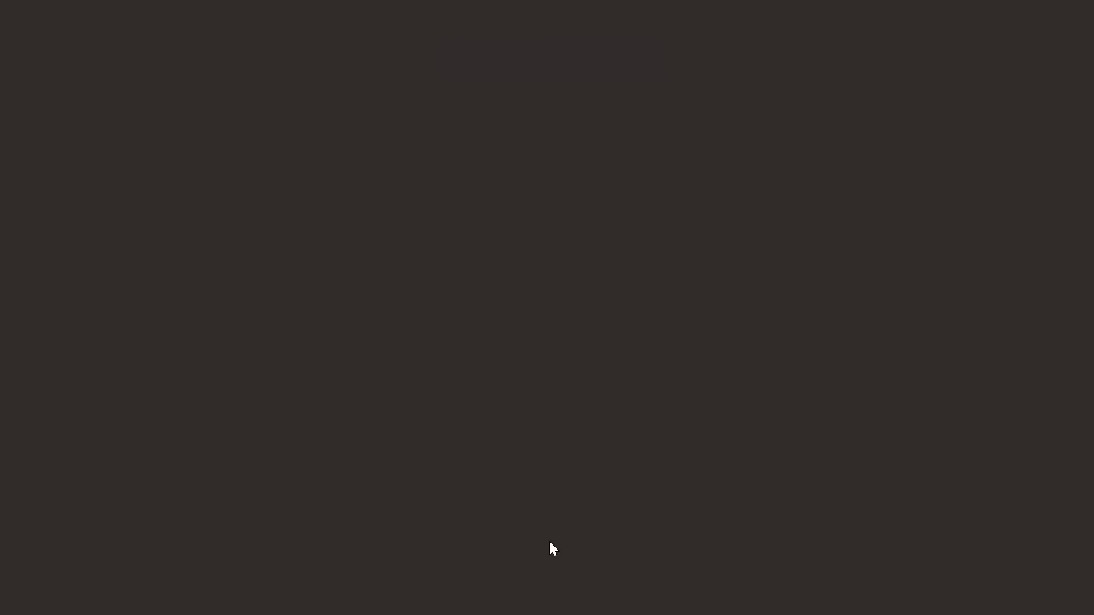
pyautogui.press('F11')
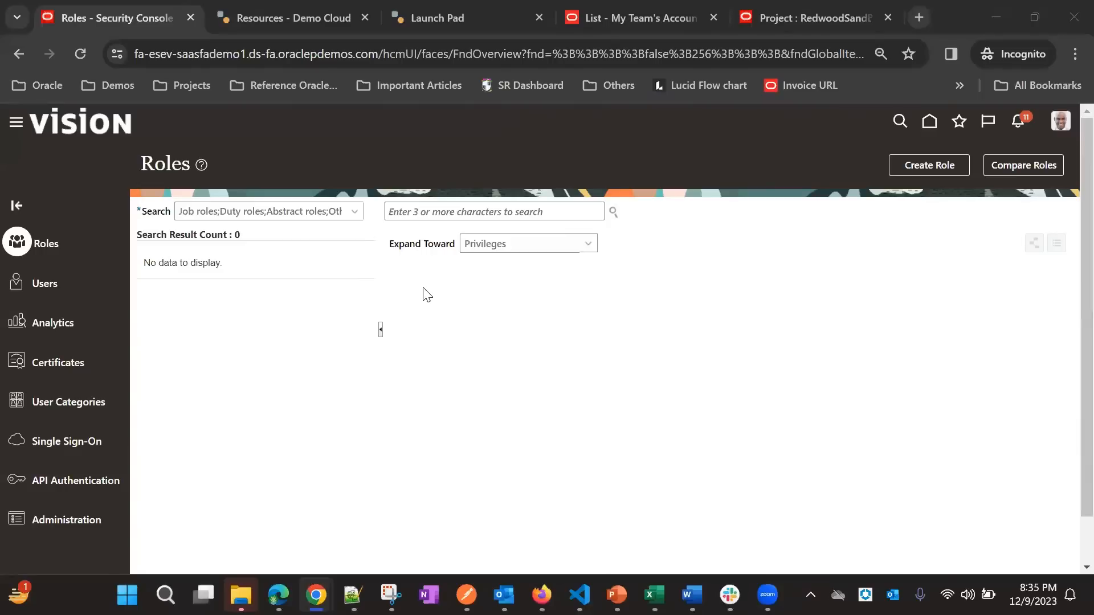
# Search the roles for Vision, choose the job role Vision Sales Manager Custom, and open it for editing
pyautogui.click(417, 210)
pyautogui.write('Vision')
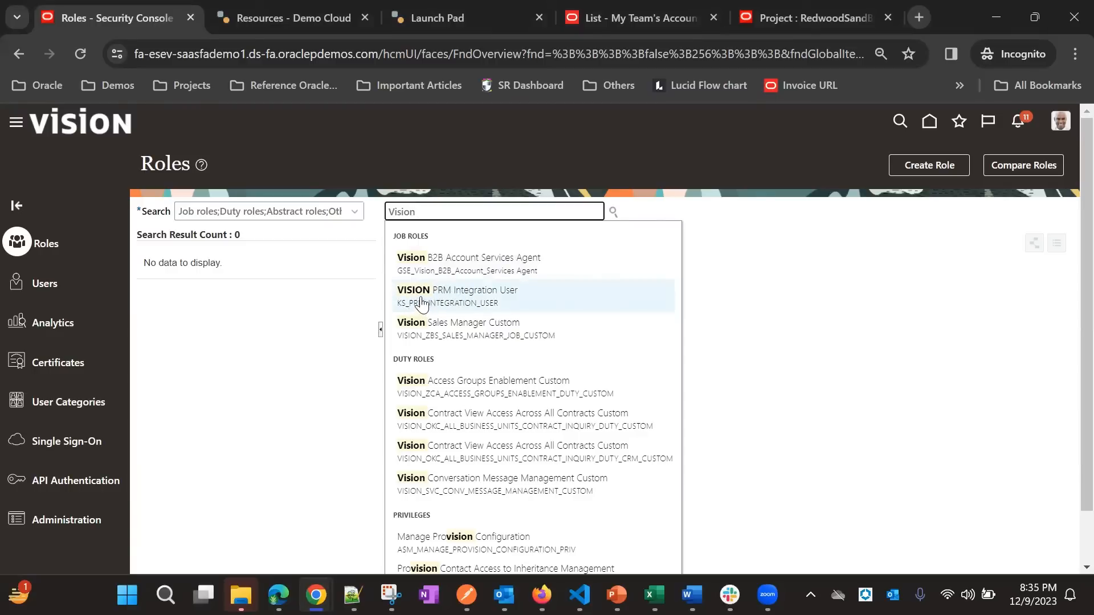
pyautogui.click(456, 328)
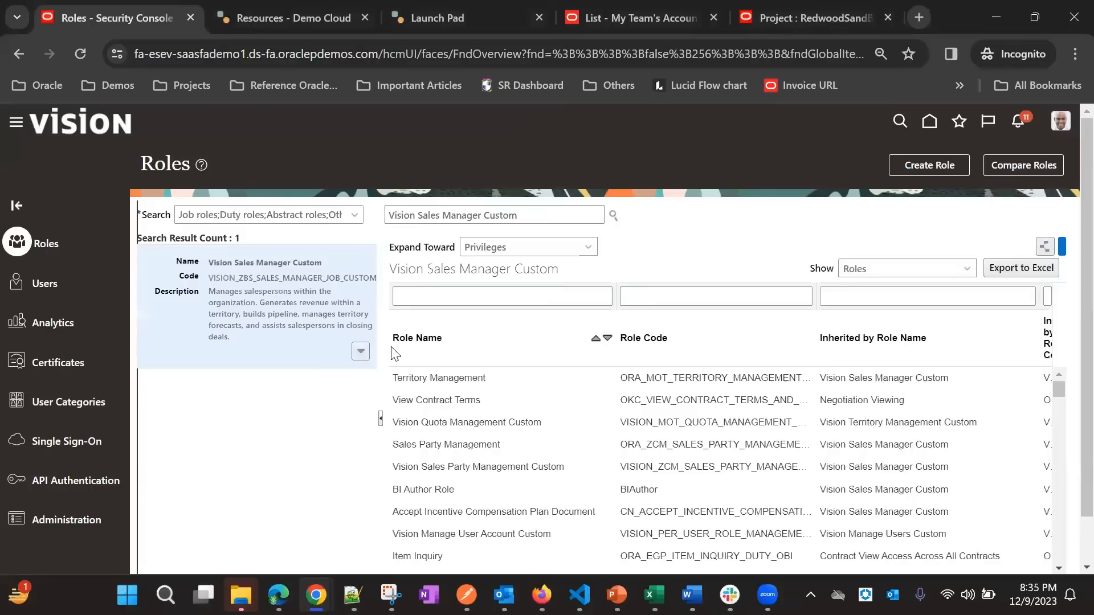
pyautogui.click(361, 351)
pyautogui.click(297, 369)
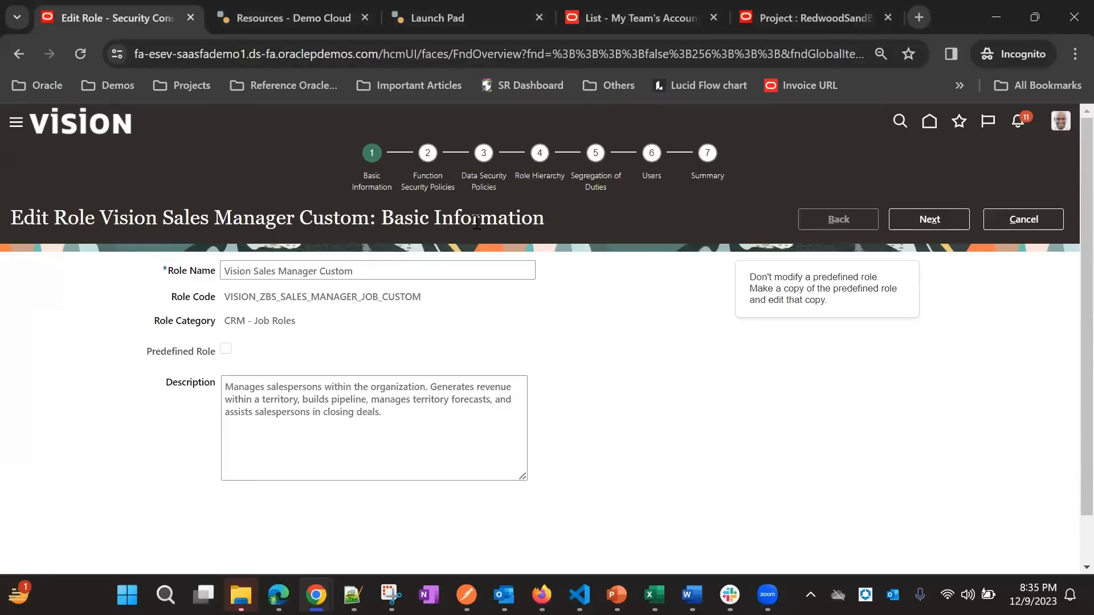
# Show the role's data security policies and filter them by the data resource Trading community Party
pyautogui.click(475, 188)
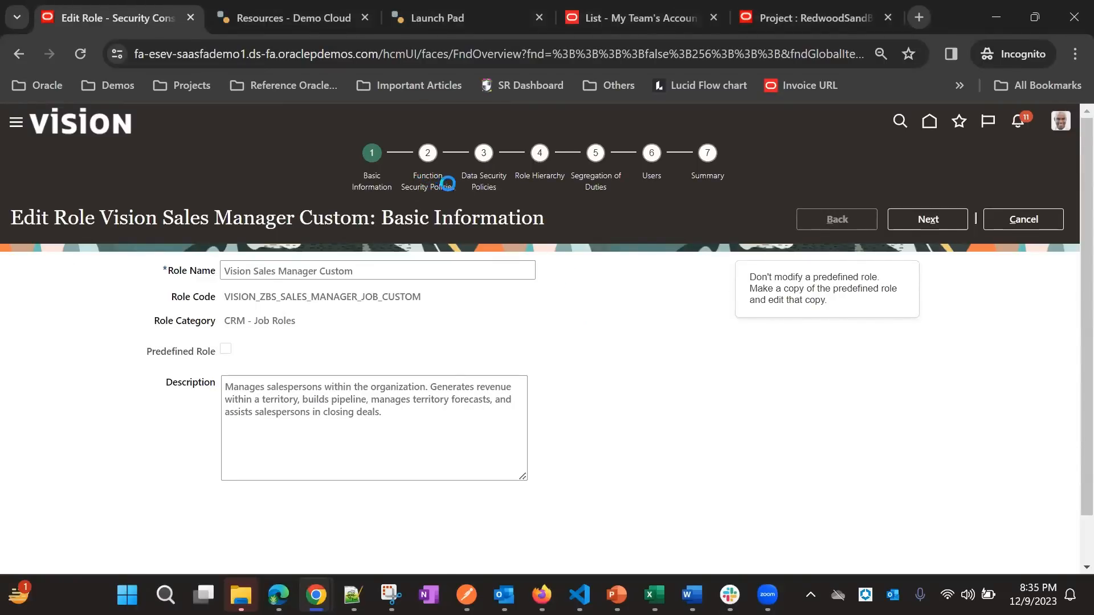
pyautogui.click(488, 172)
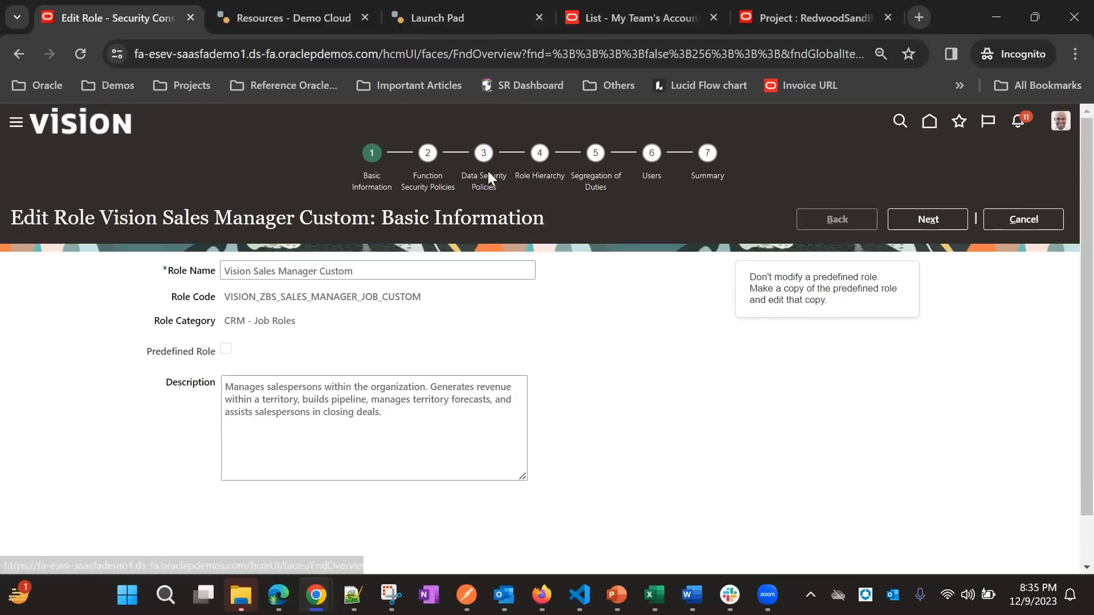
pyautogui.click(471, 294)
pyautogui.click(504, 363)
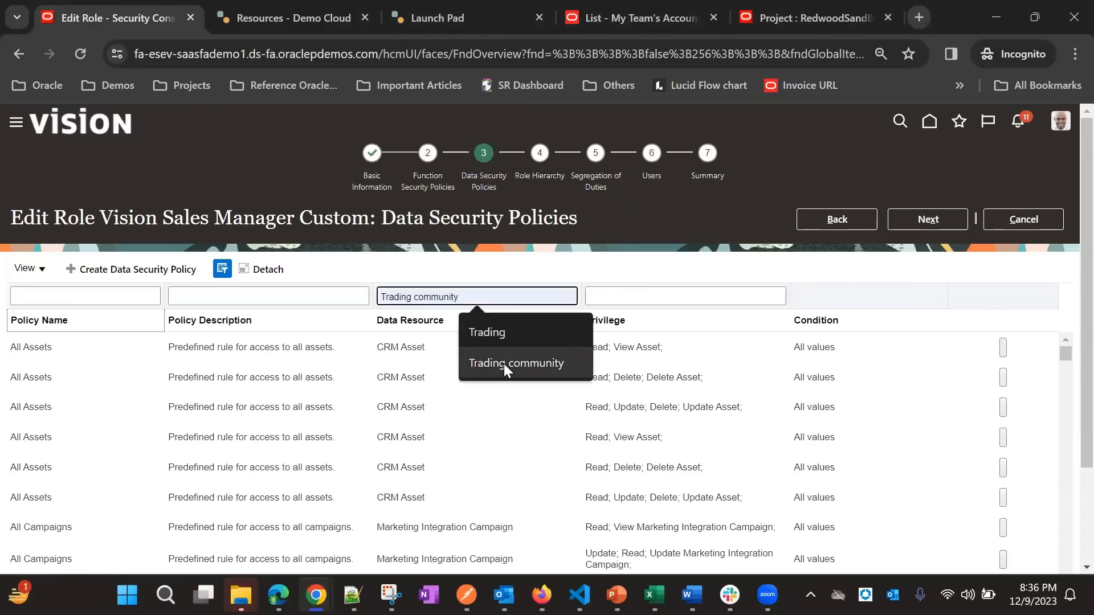
pyautogui.press('Return')
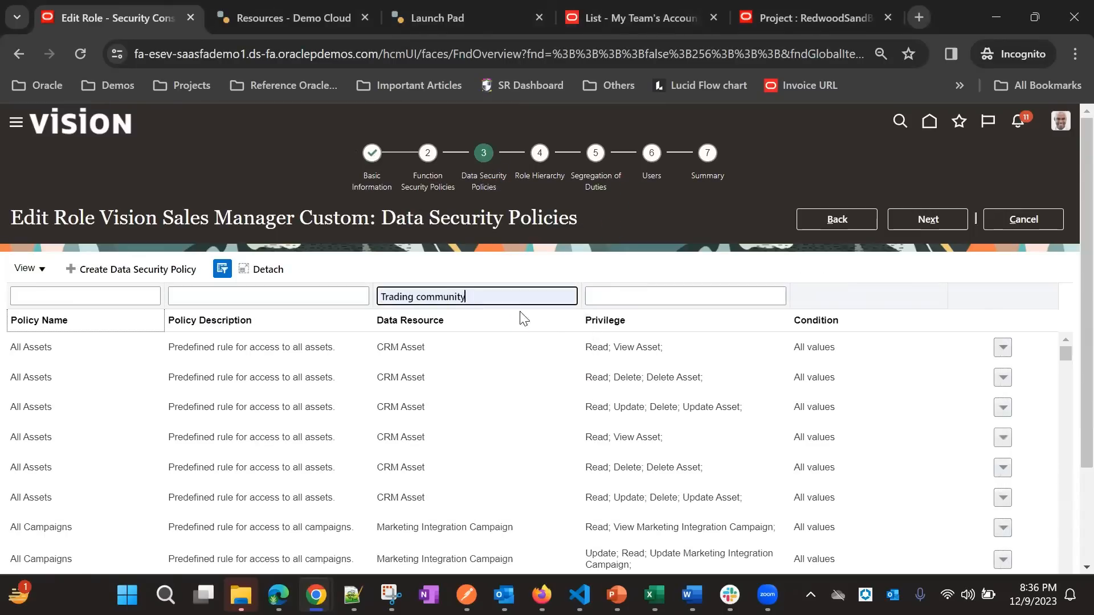
pyautogui.click(514, 297)
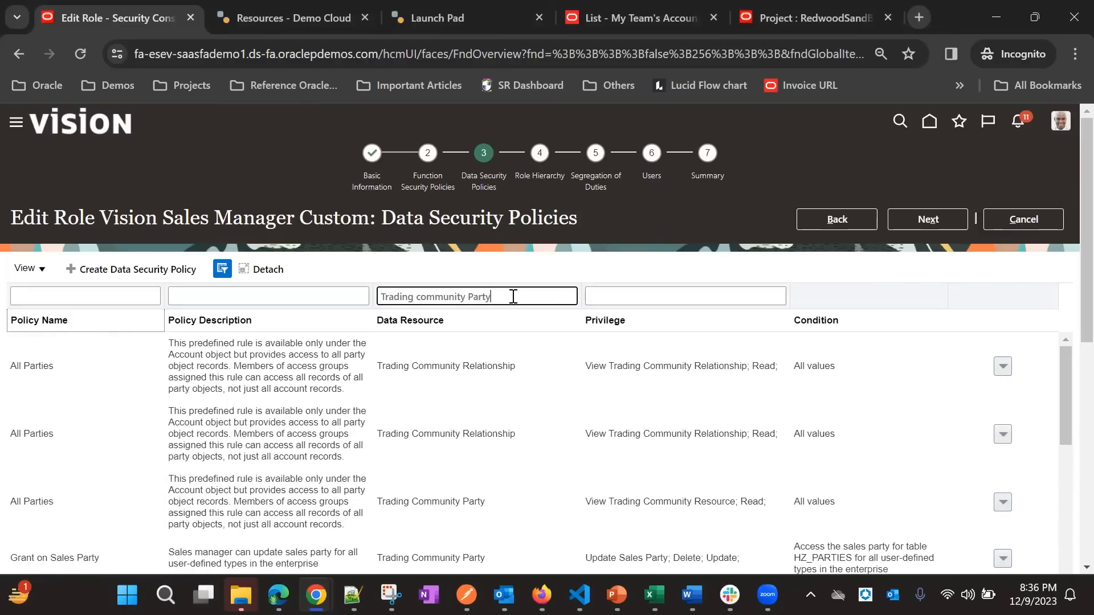
pyautogui.press('Return')
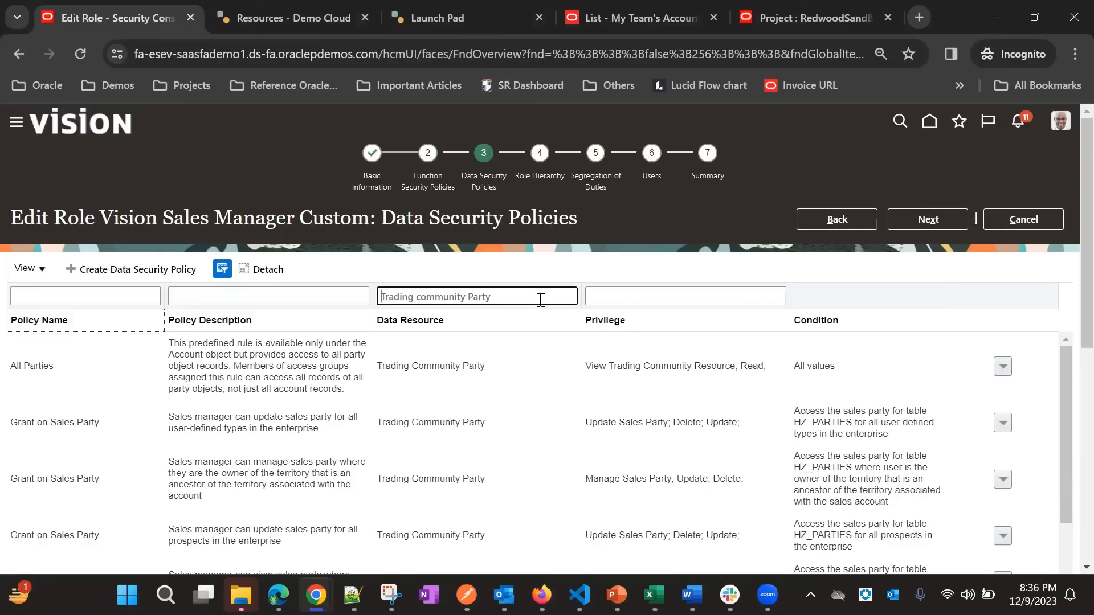
# Open the All Parties data security policy to examine its start and end dates, and close it without changes
pyautogui.click(1002, 366)
pyautogui.click(899, 409)
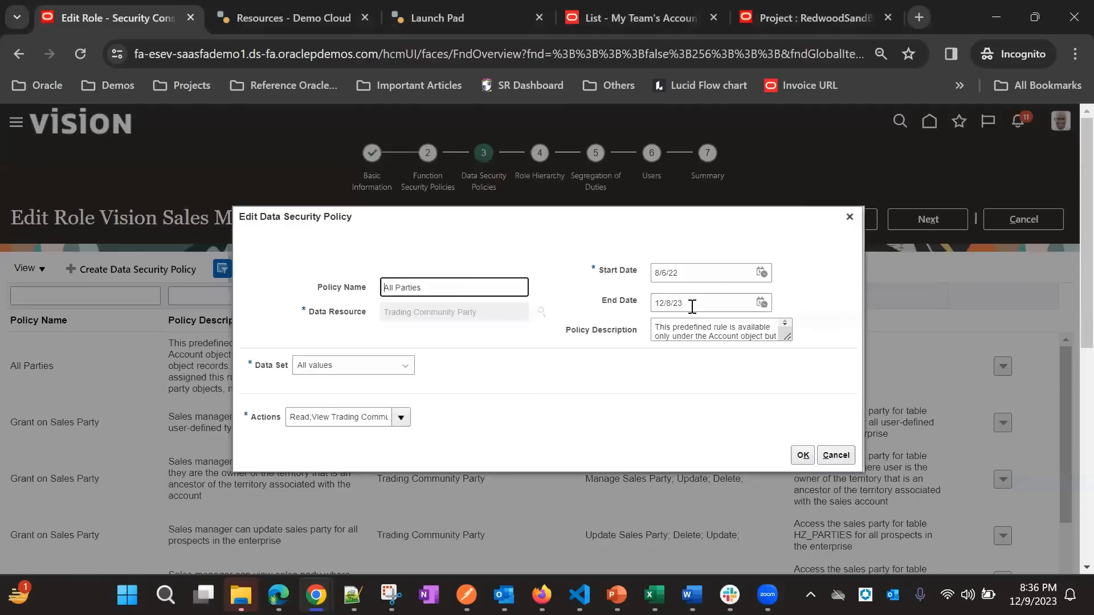
pyautogui.click(836, 455)
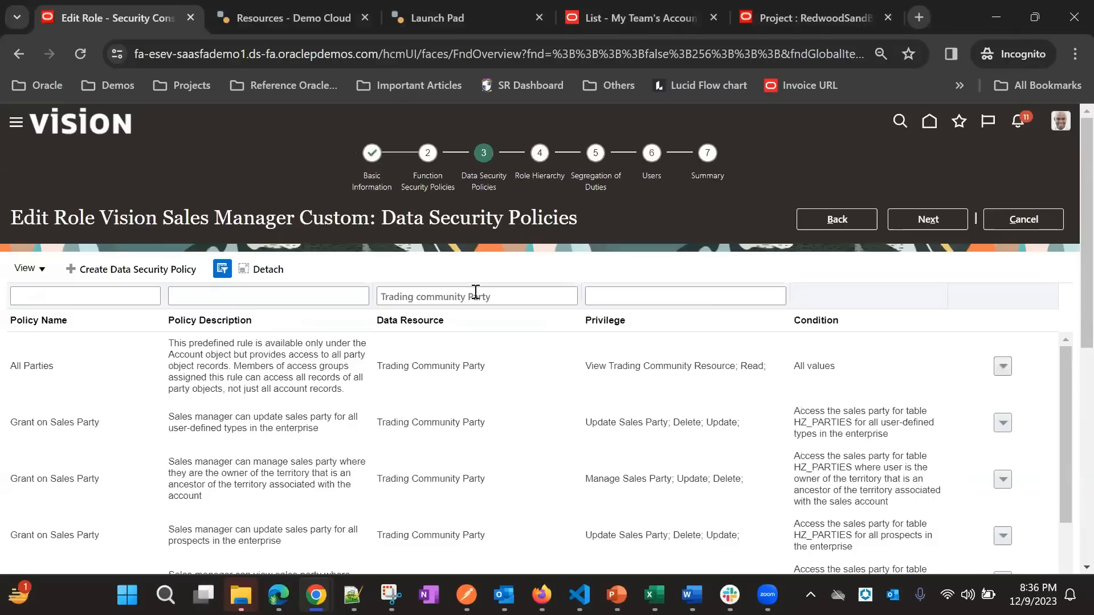
# Filter the data security policies by the data resource Partner, and leave the role editor without saving
pyautogui.tripleClick(525, 298)
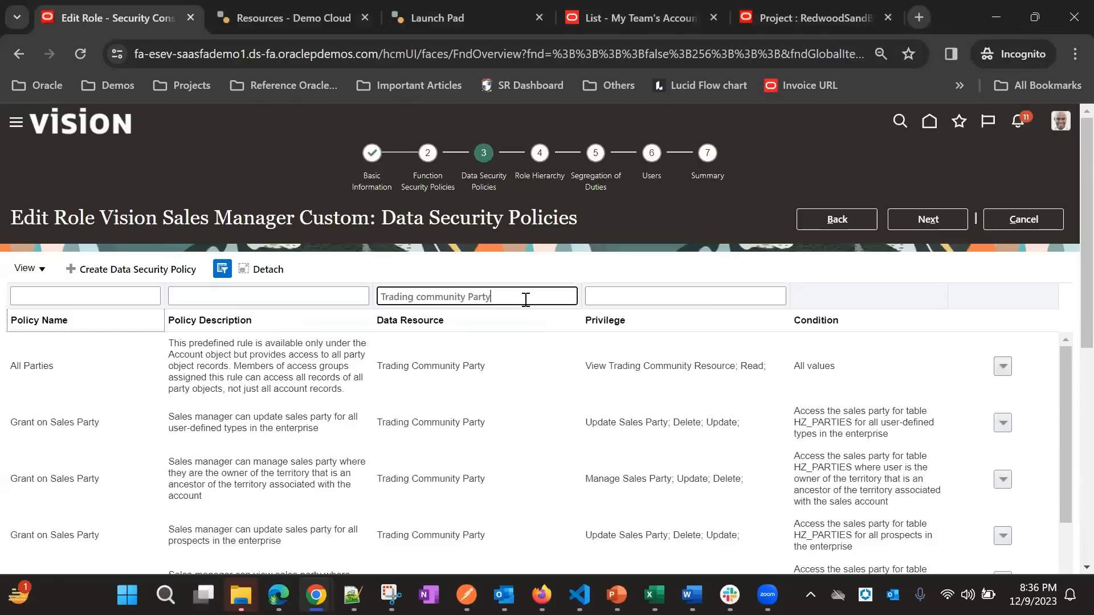
pyautogui.press('BackSpace')
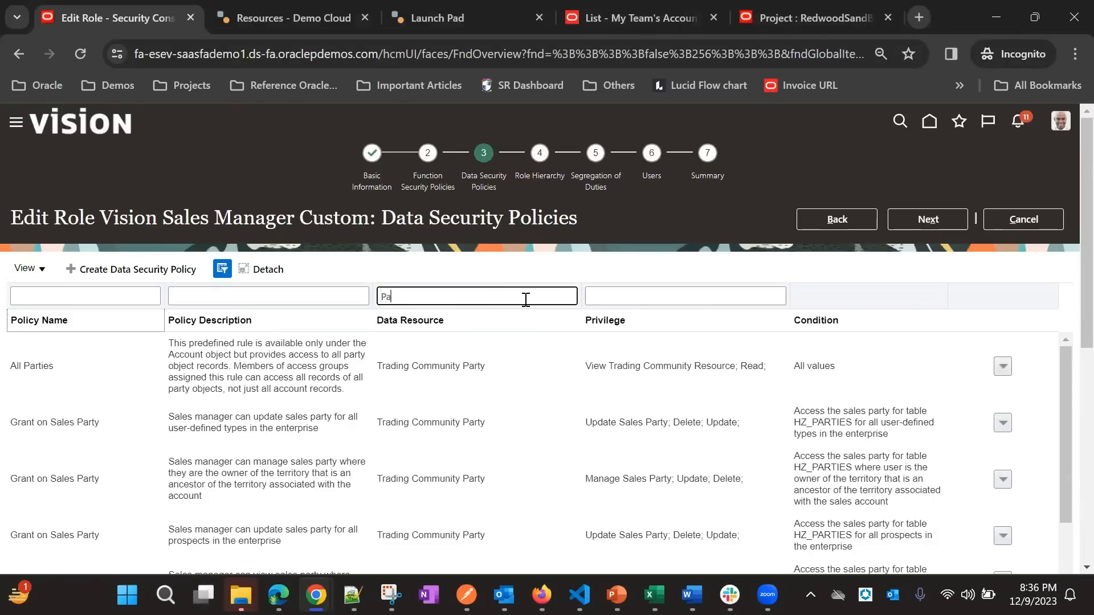
pyautogui.press('Return')
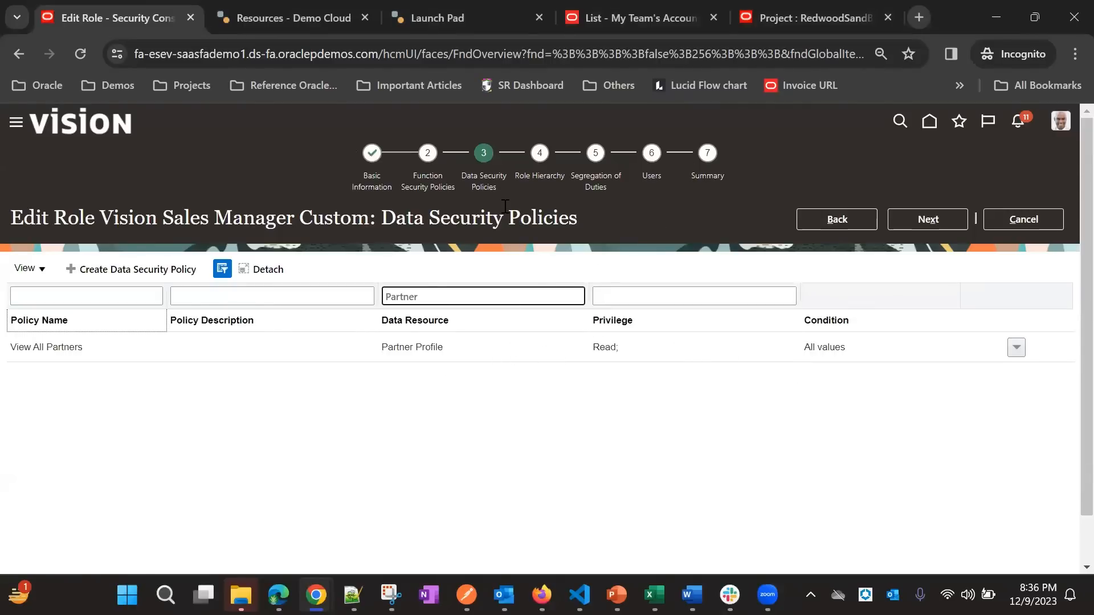
pyautogui.click(707, 172)
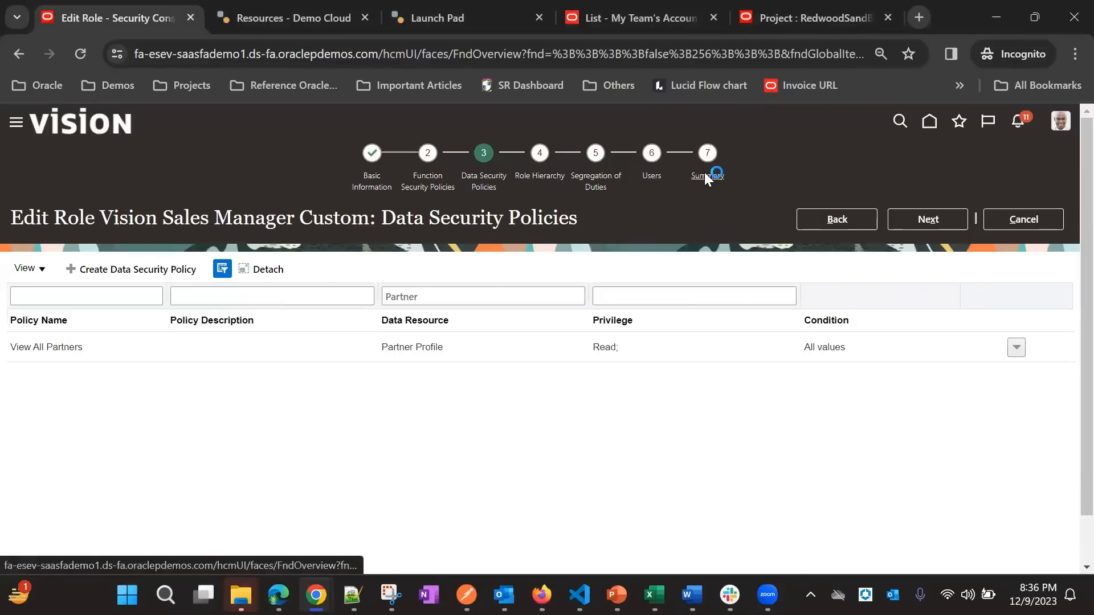
pyautogui.click(1050, 221)
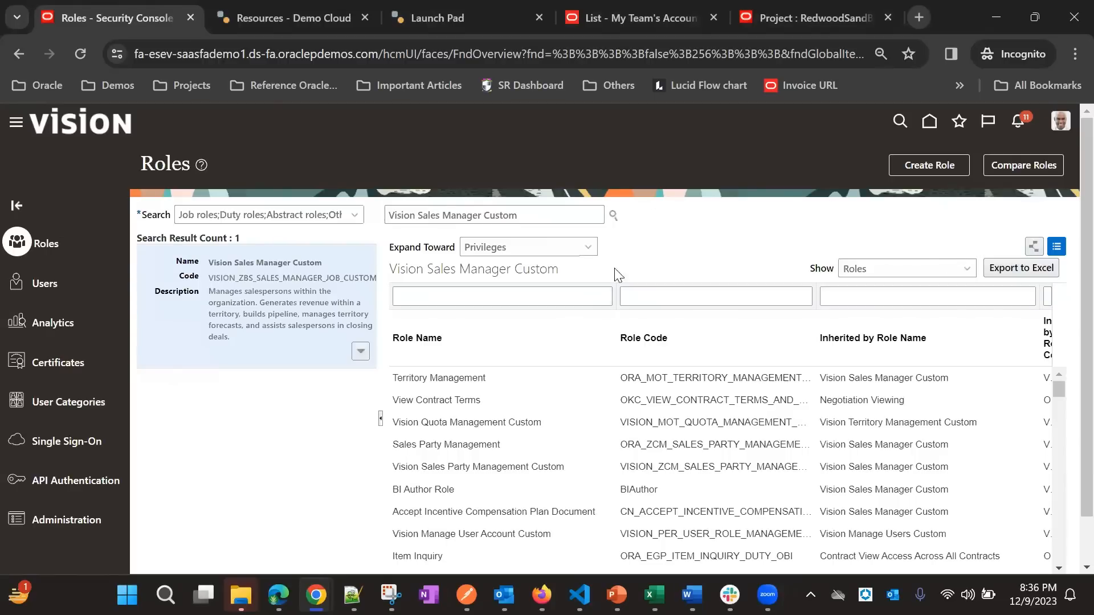